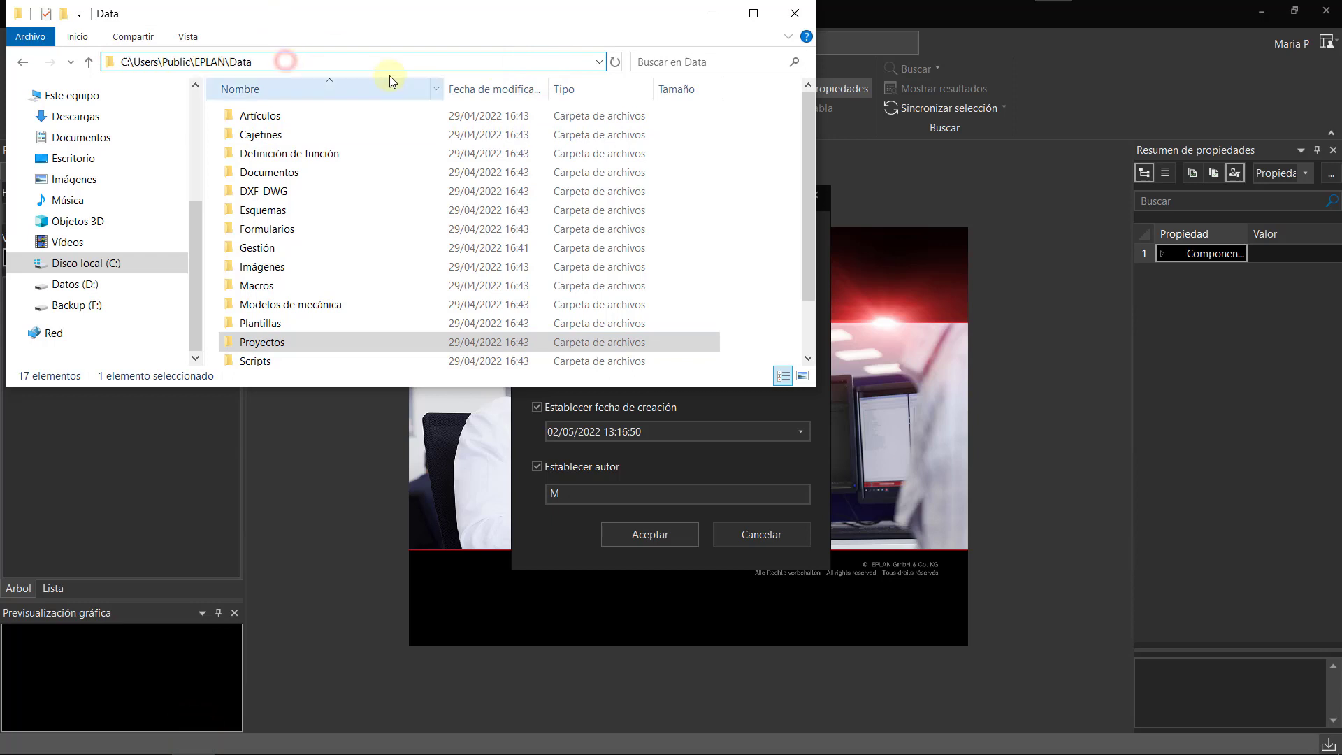
Inspect the Proyectos folder and its Company name subfolder in EPLAN's Data directory, where projects are stored, and return to the project creation dialog
left_click(390, 170)
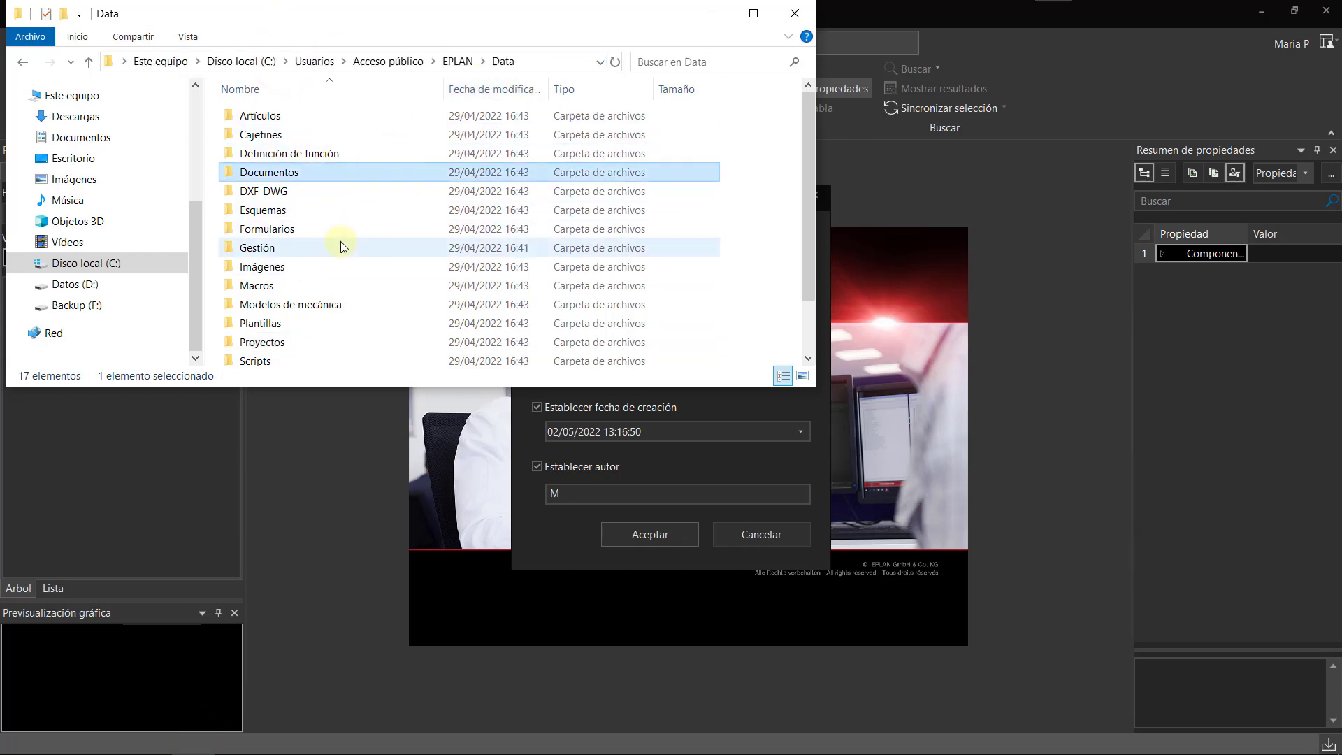
left_click(282, 341)
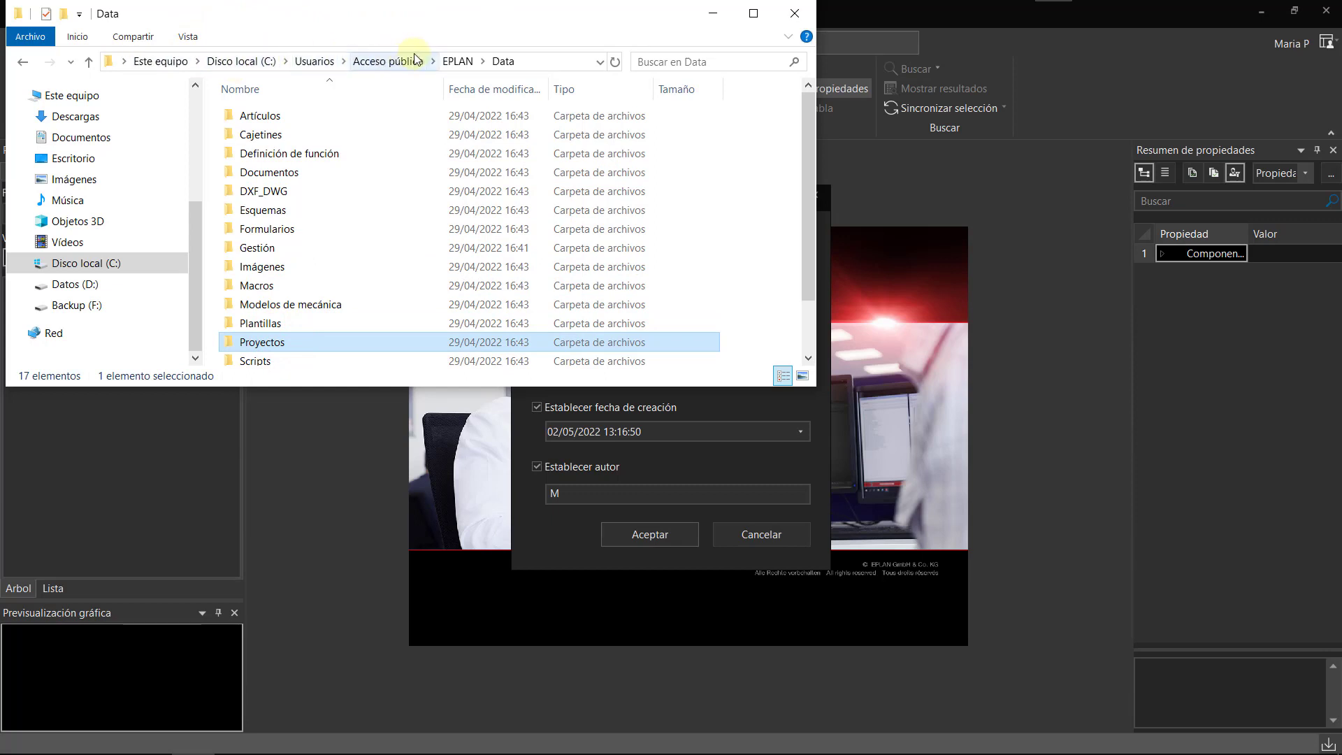
double_click(278, 349)
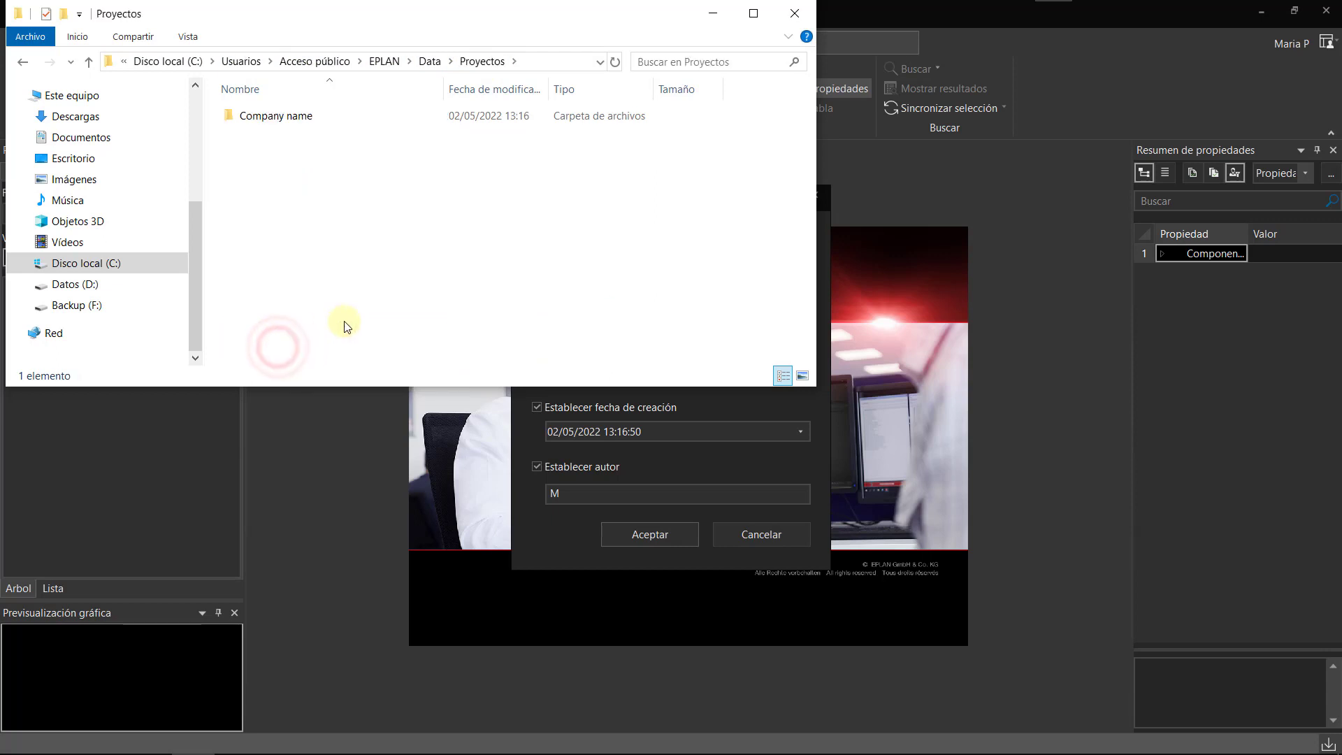
left_click(429, 61)
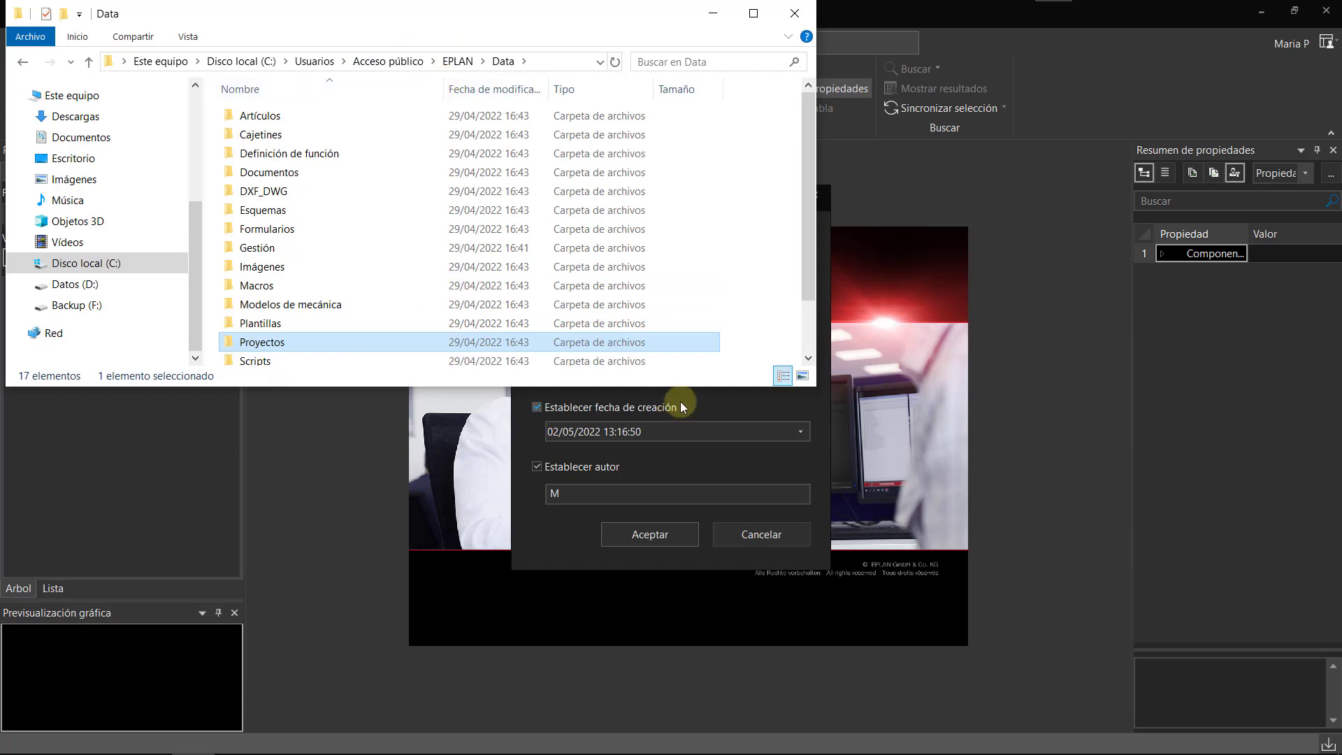
double_click(264, 343)
left_click(284, 118)
double_click(284, 117)
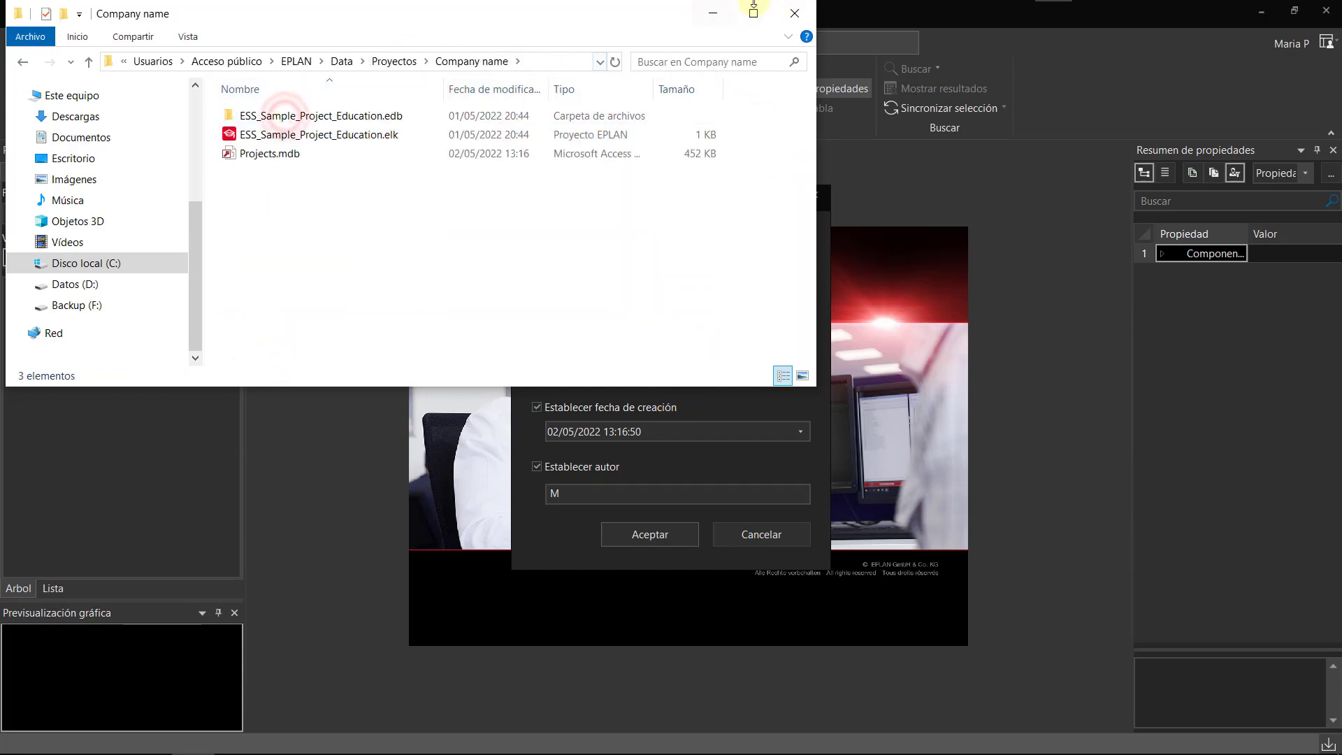
left_click(713, 15)
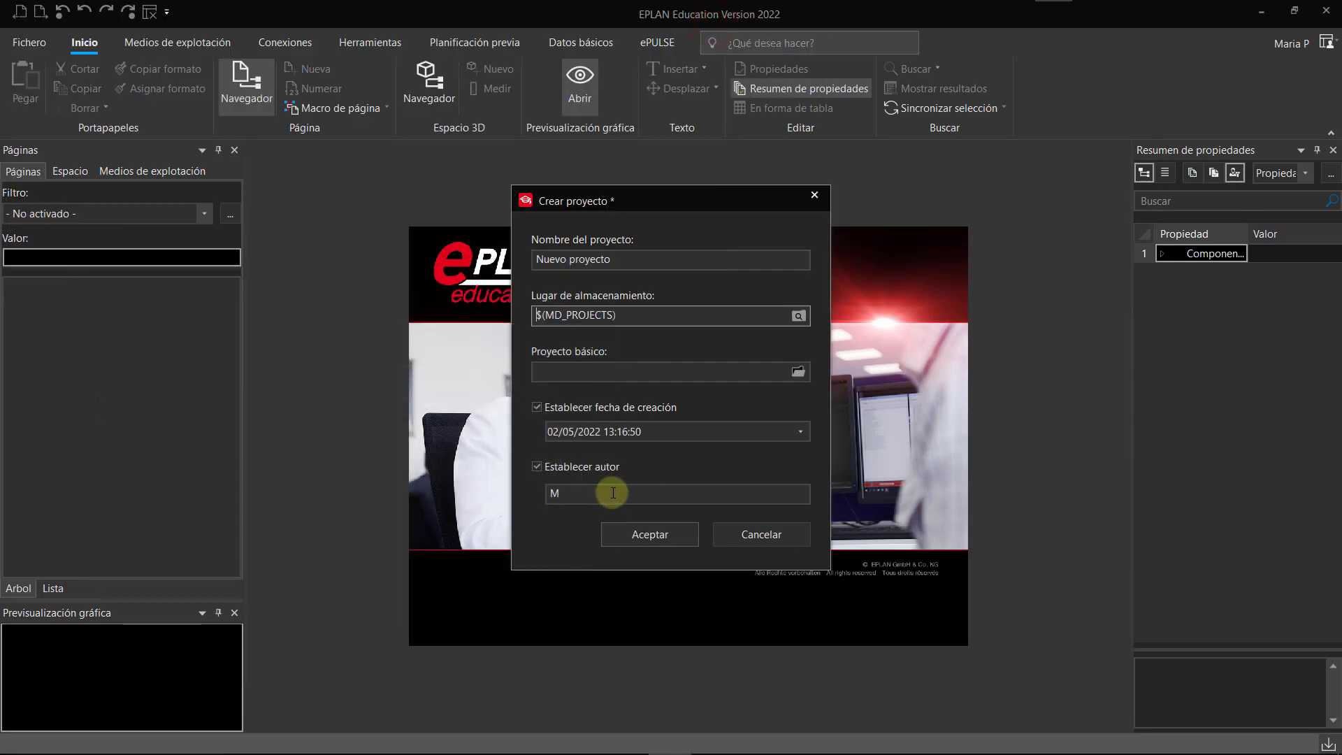
Choose IEC_bas003_sample_project.zw9 as the basic project for the new project
left_click(633, 535)
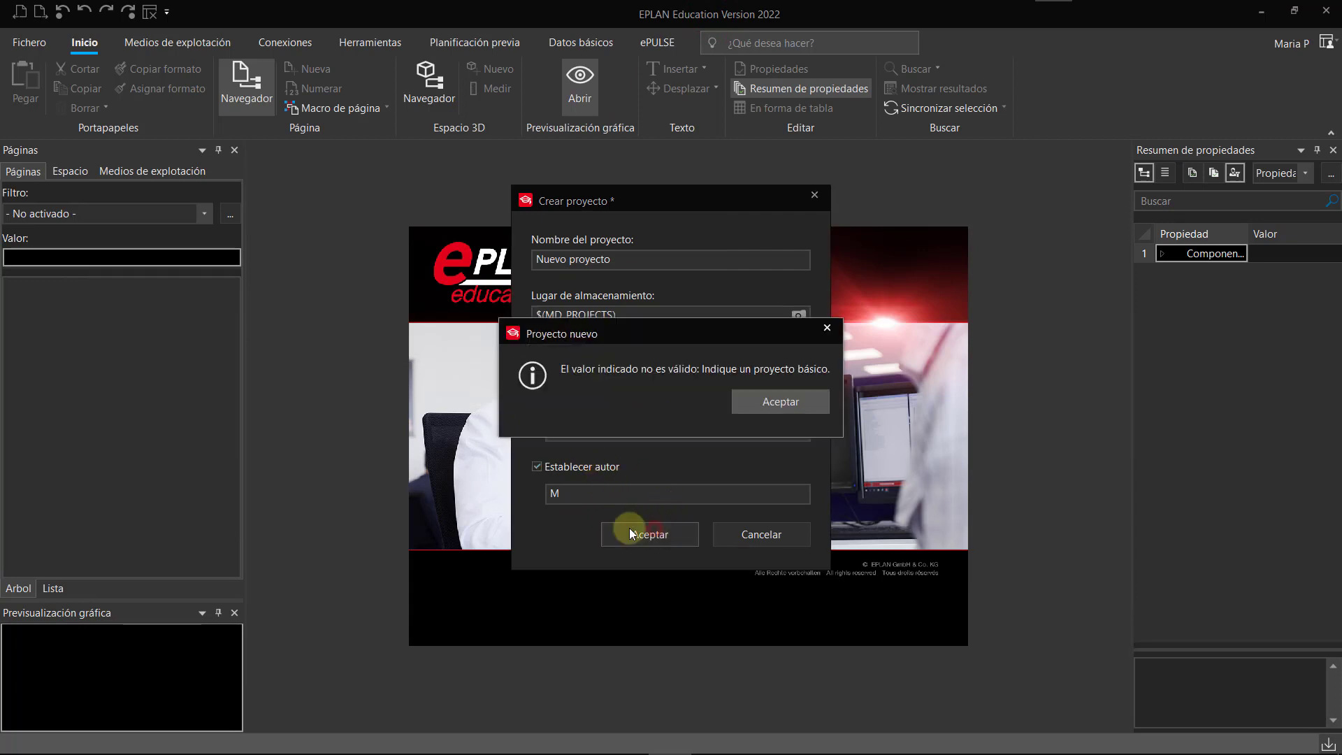
left_click(756, 404)
left_click(800, 374)
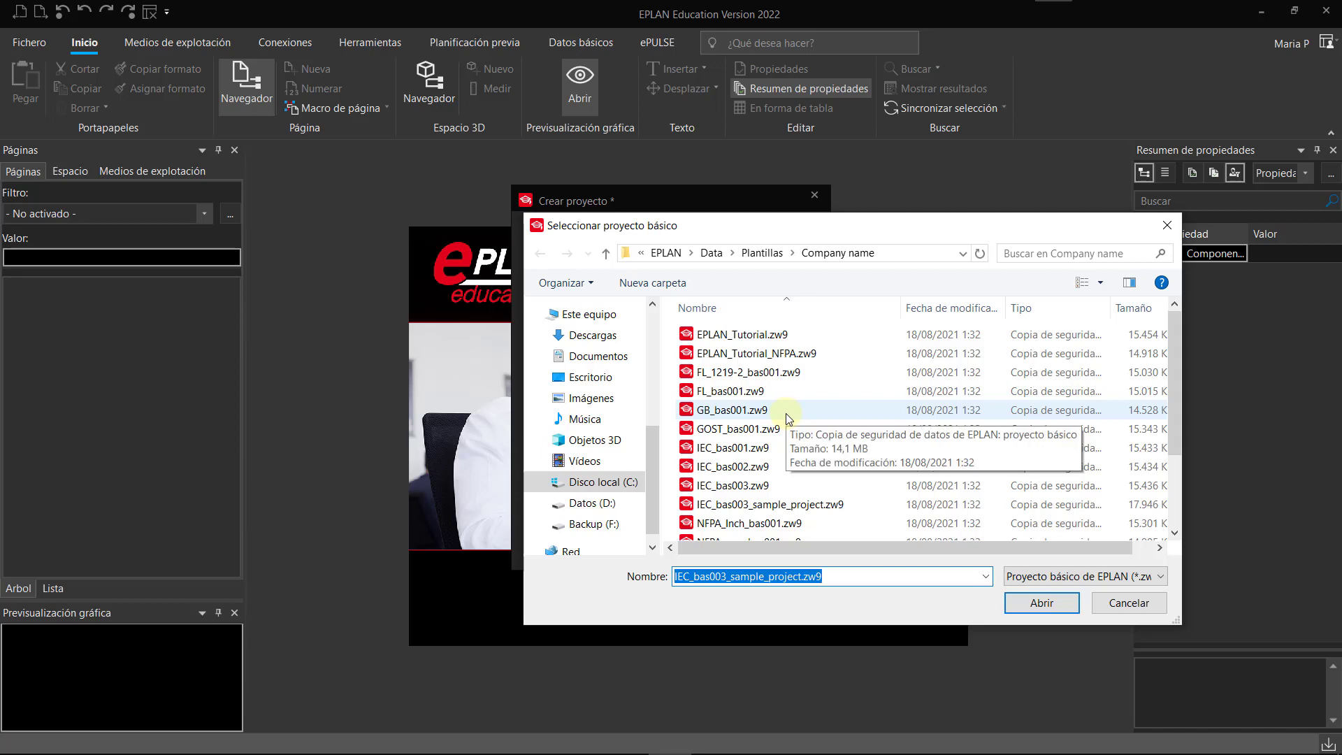
scroll(788, 418, "down", 2)
scroll(788, 418, "up", 2)
left_click(817, 506)
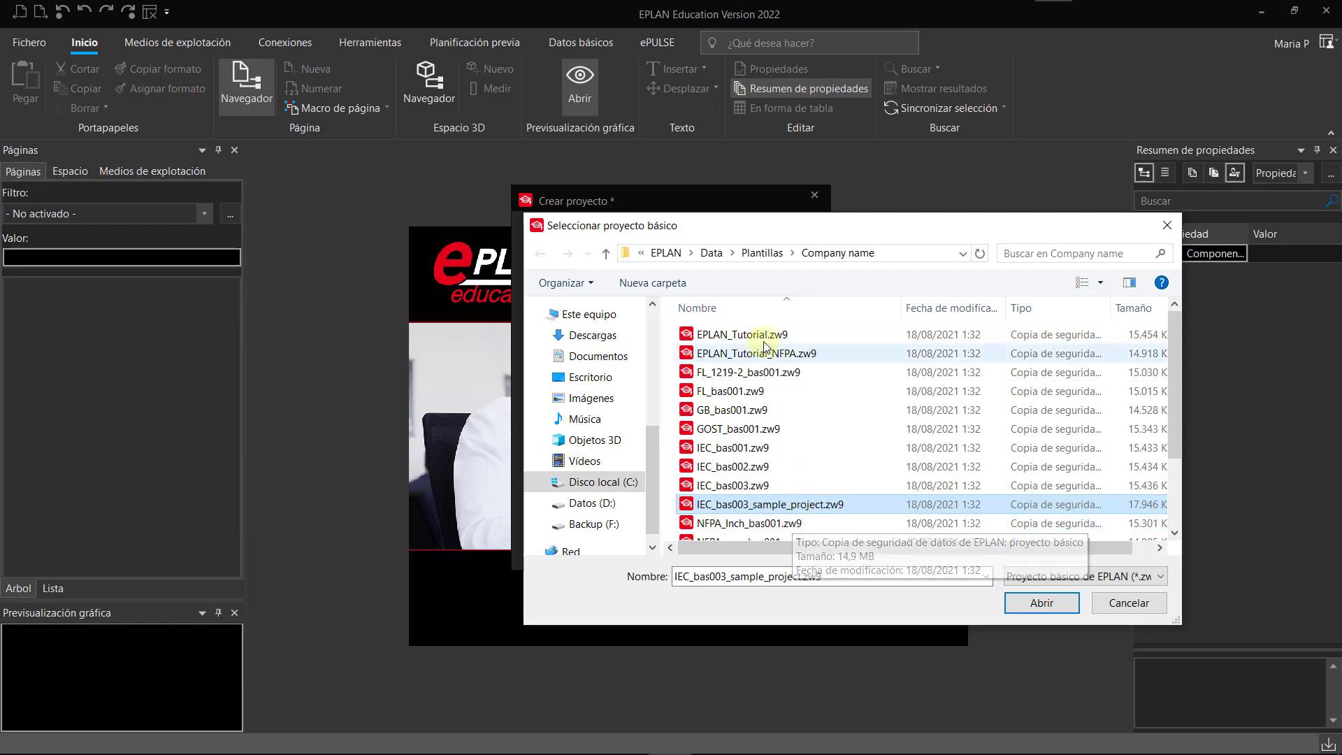
left_click(1017, 603)
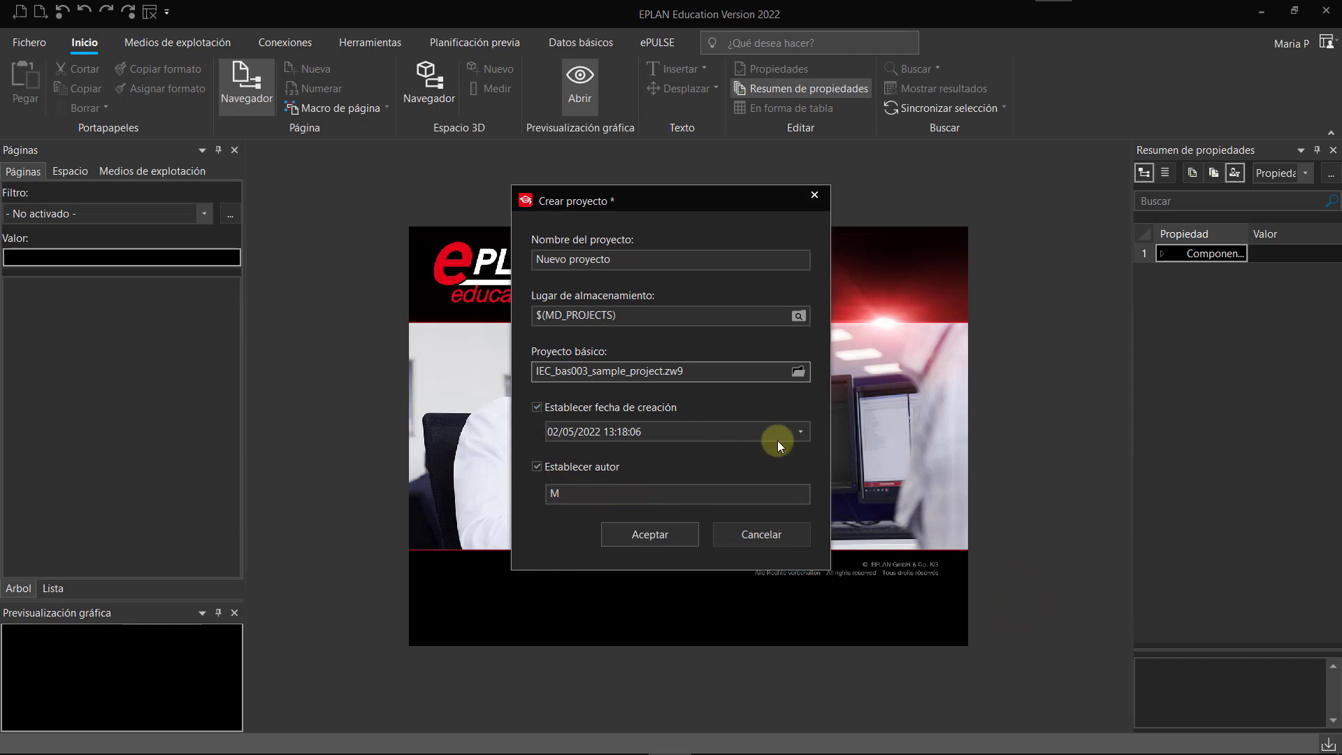
Create the project with today's creation date and the author's full name entered as author
left_click(800, 433)
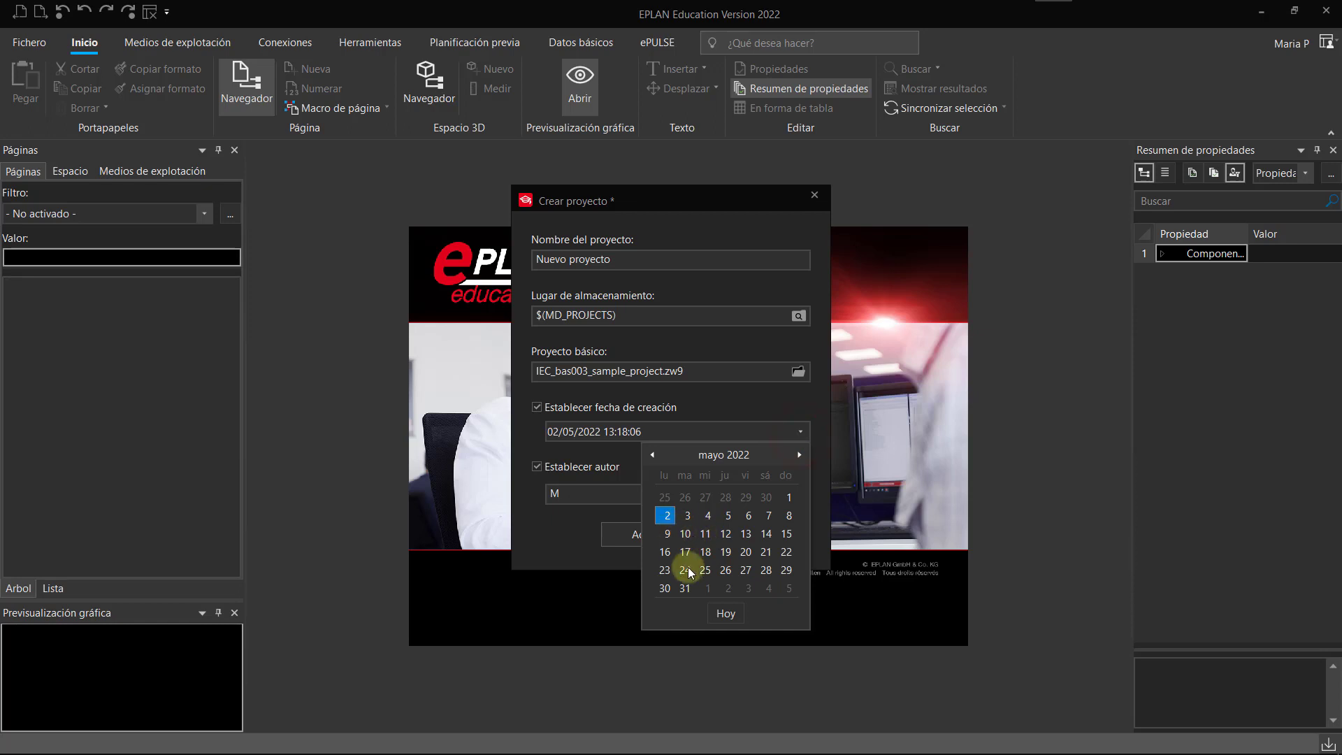
left_click(727, 616)
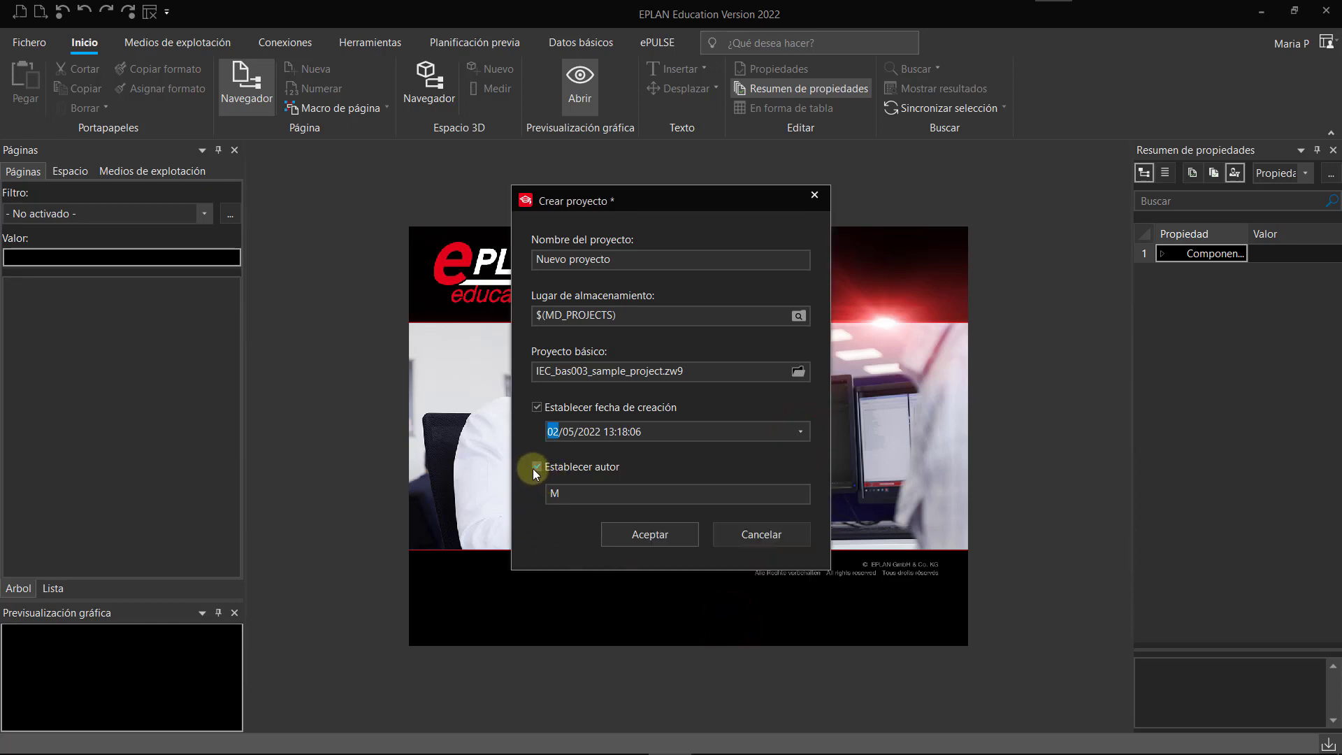
left_click(535, 468)
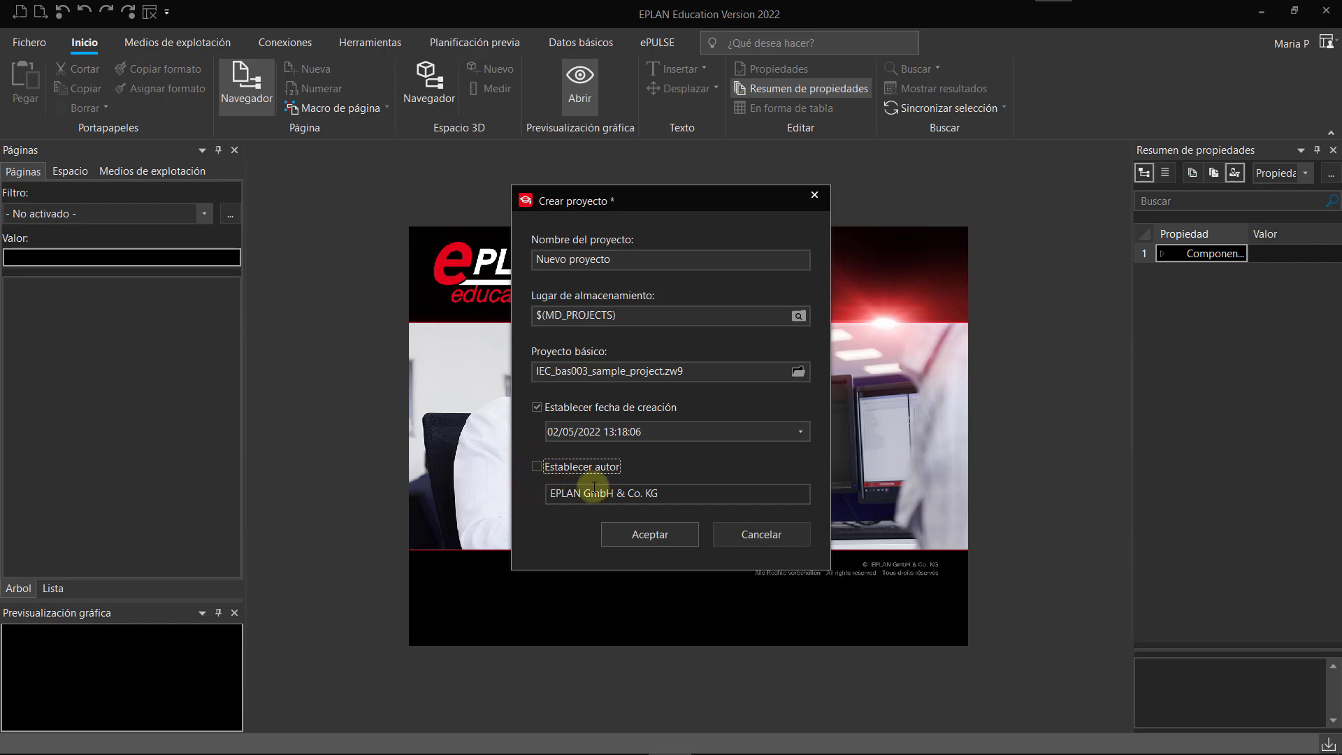
left_click(692, 491)
left_click(535, 468)
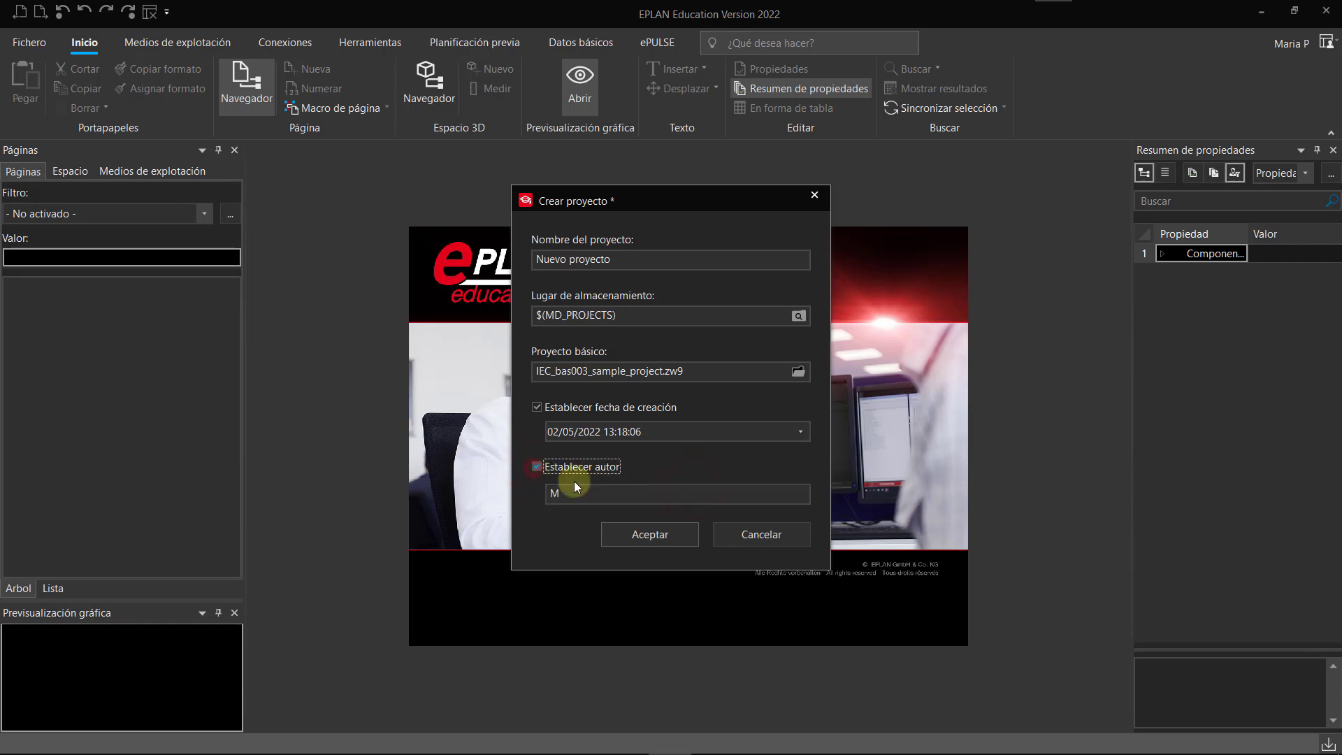
left_click(569, 495)
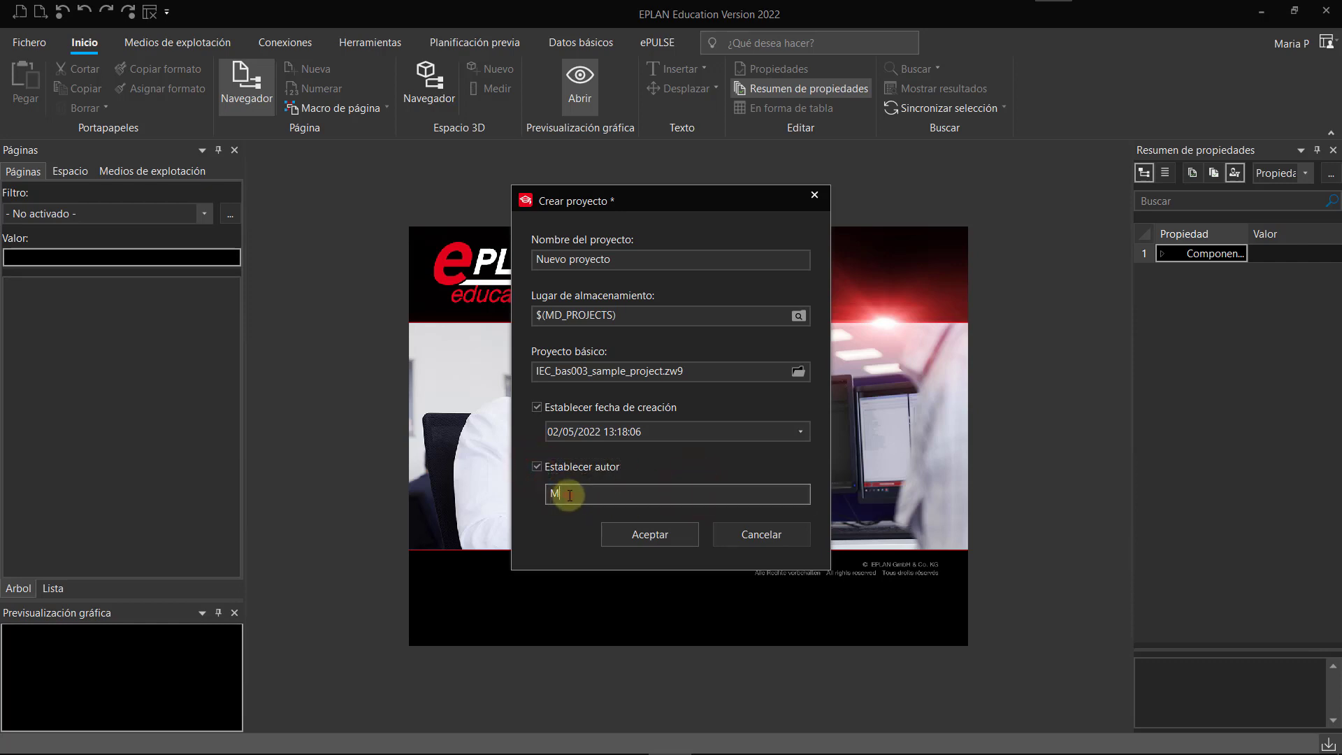
type("a")
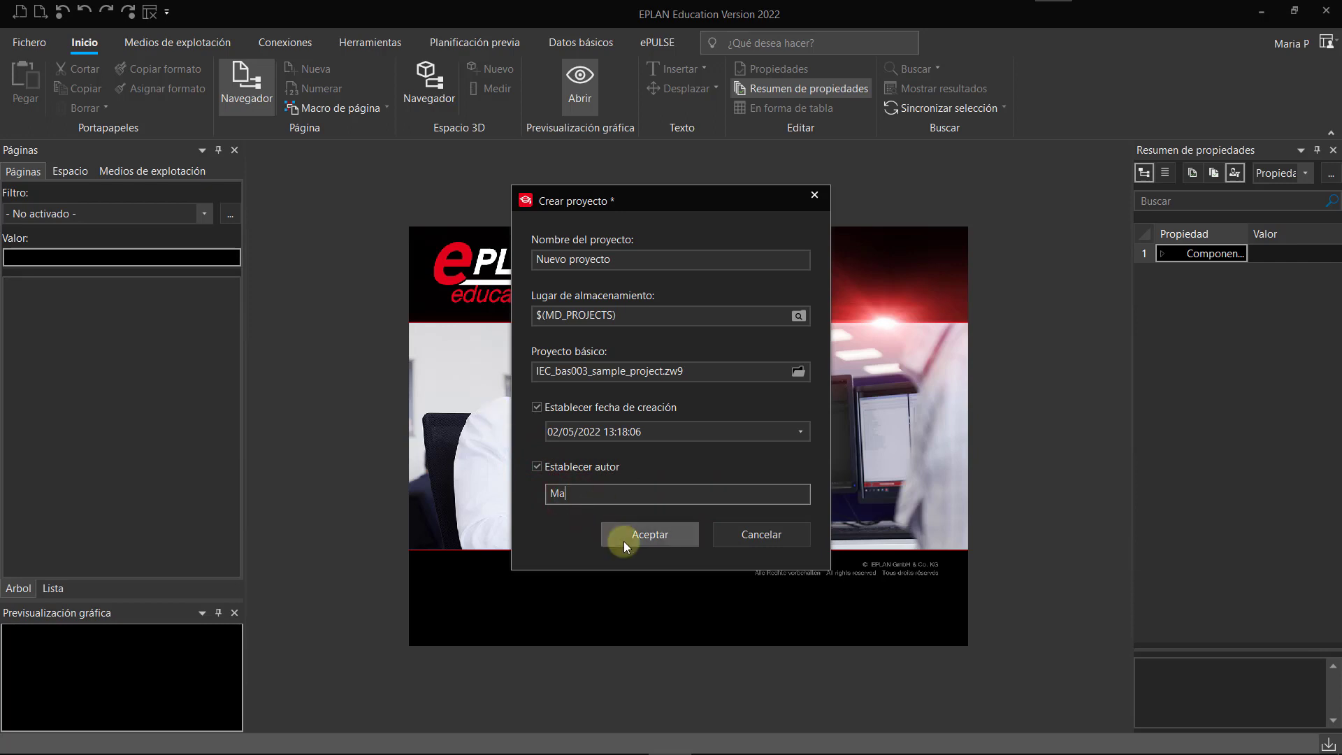
type("ría")
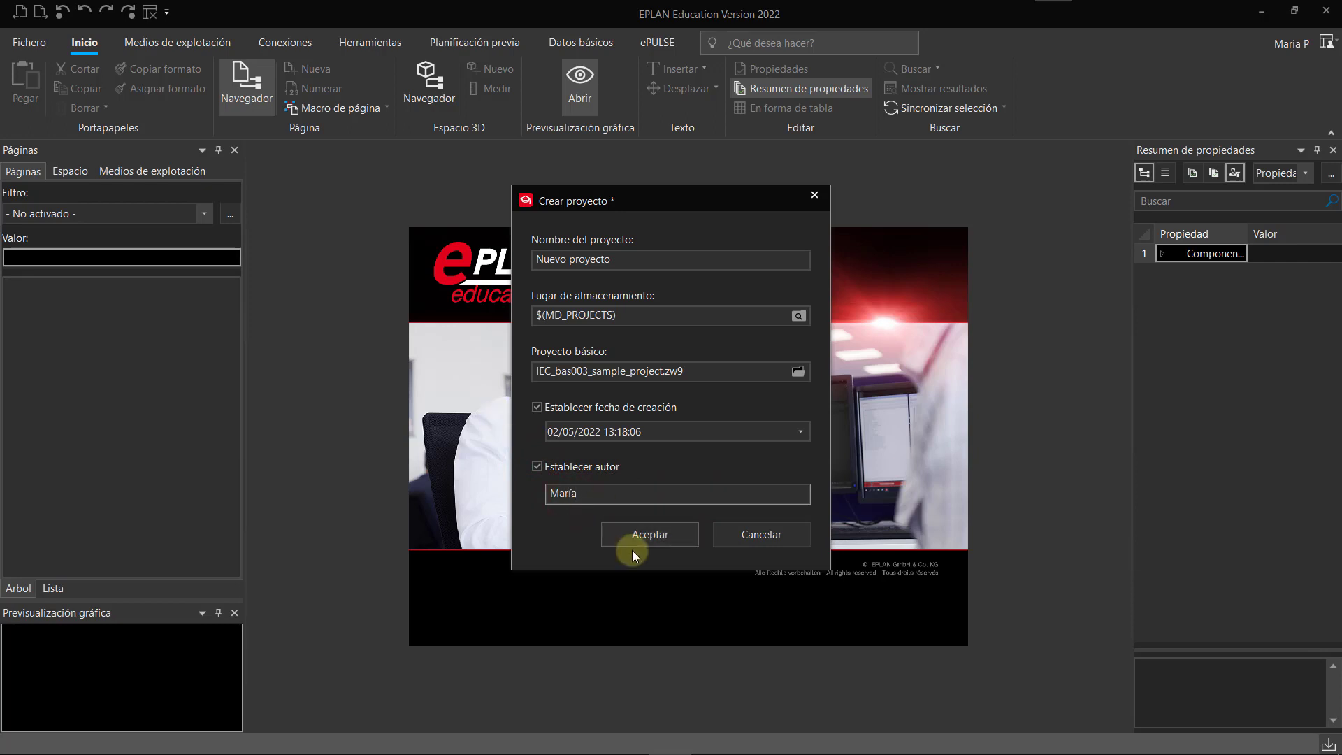
type(" Pérez")
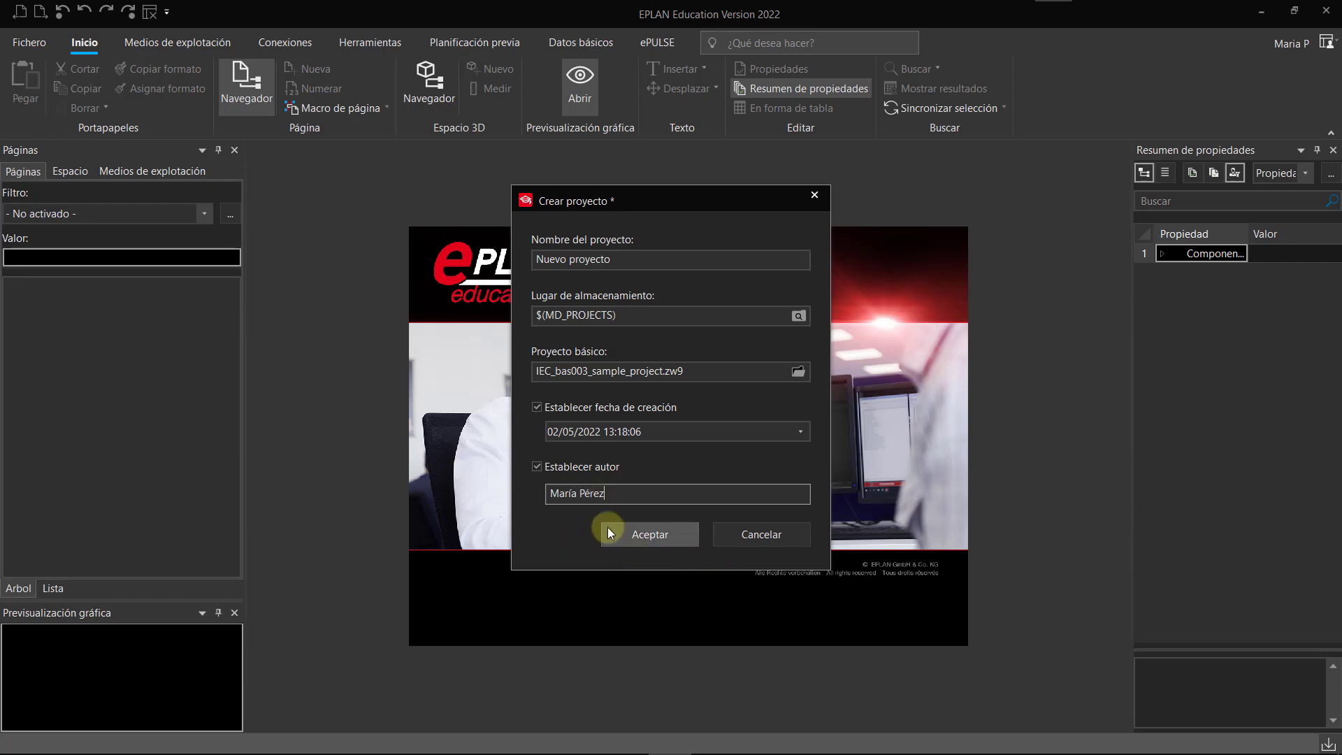
left_click(616, 535)
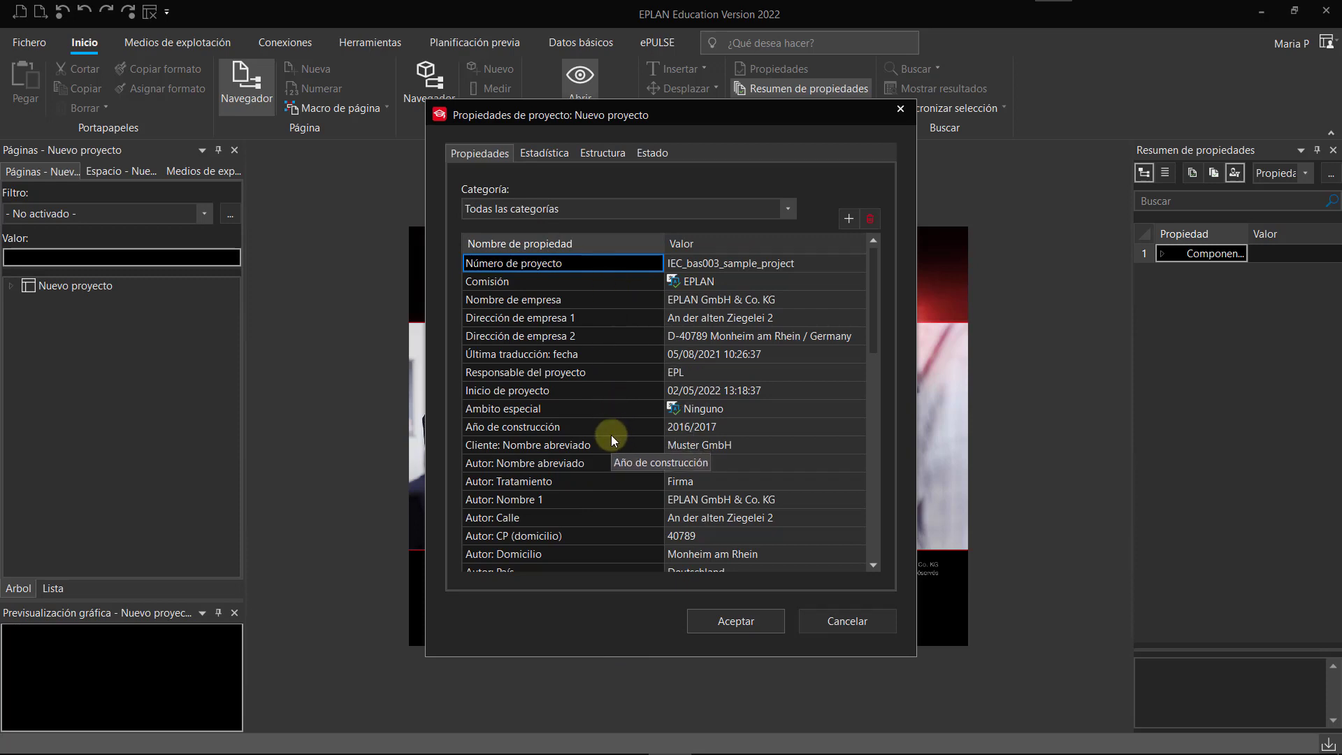
Examine the new project's property list, including company, author, thermal design and ESS entries
scroll(611, 435, "down", 12)
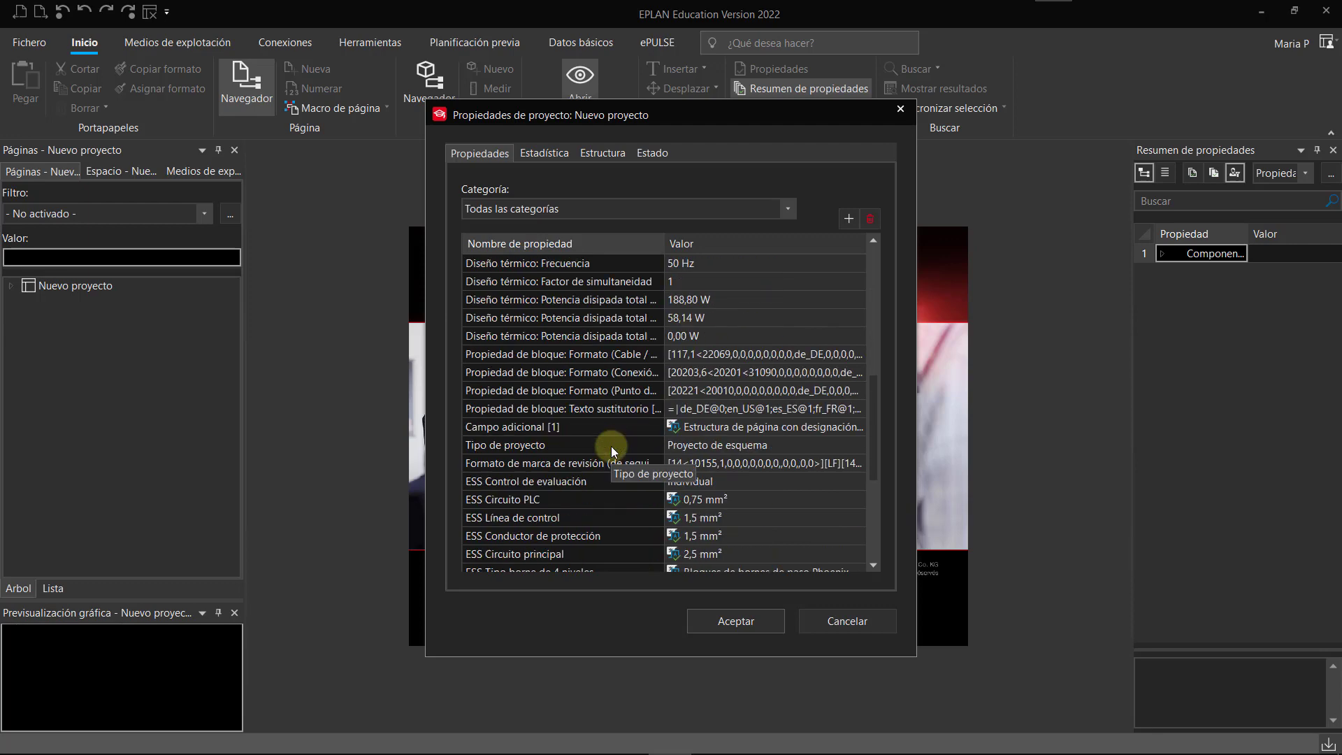
scroll(609, 453, "up", 9)
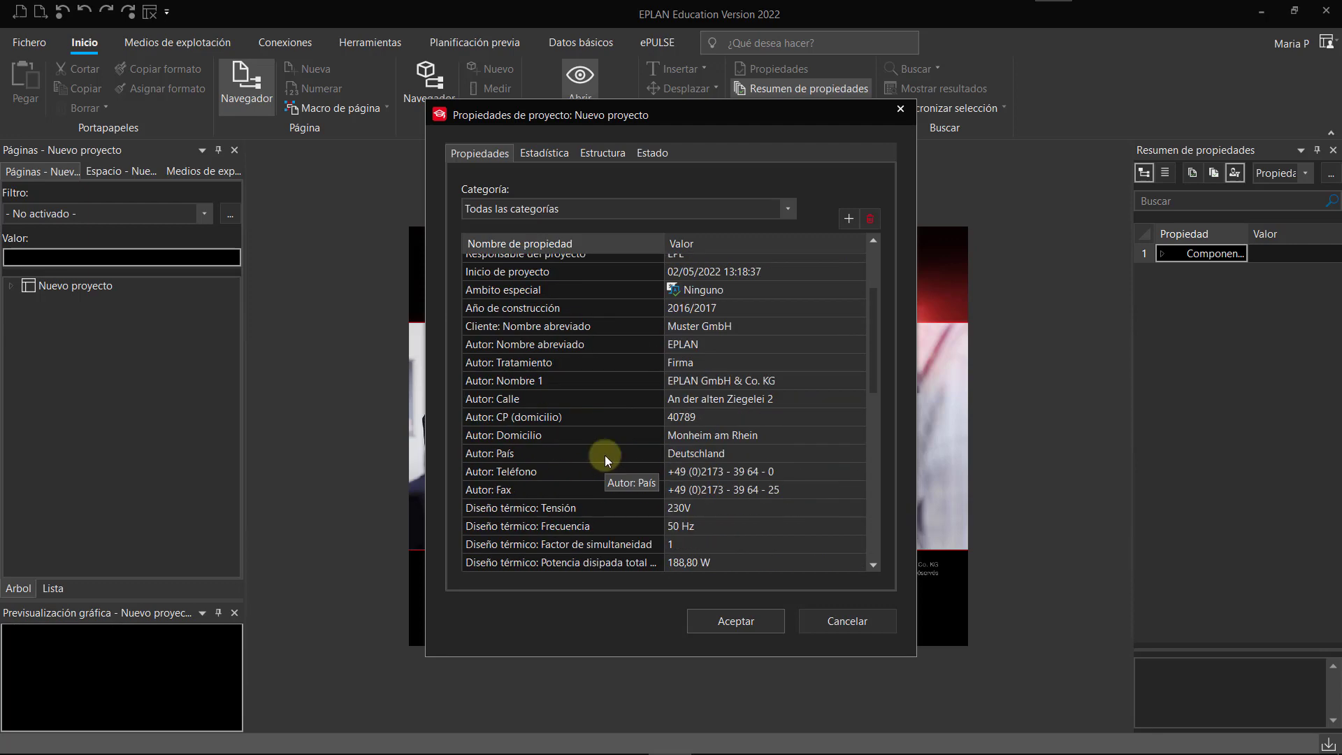
scroll(607, 460, "down", 2)
scroll(606, 459, "down", 1)
scroll(602, 454, "down", 6)
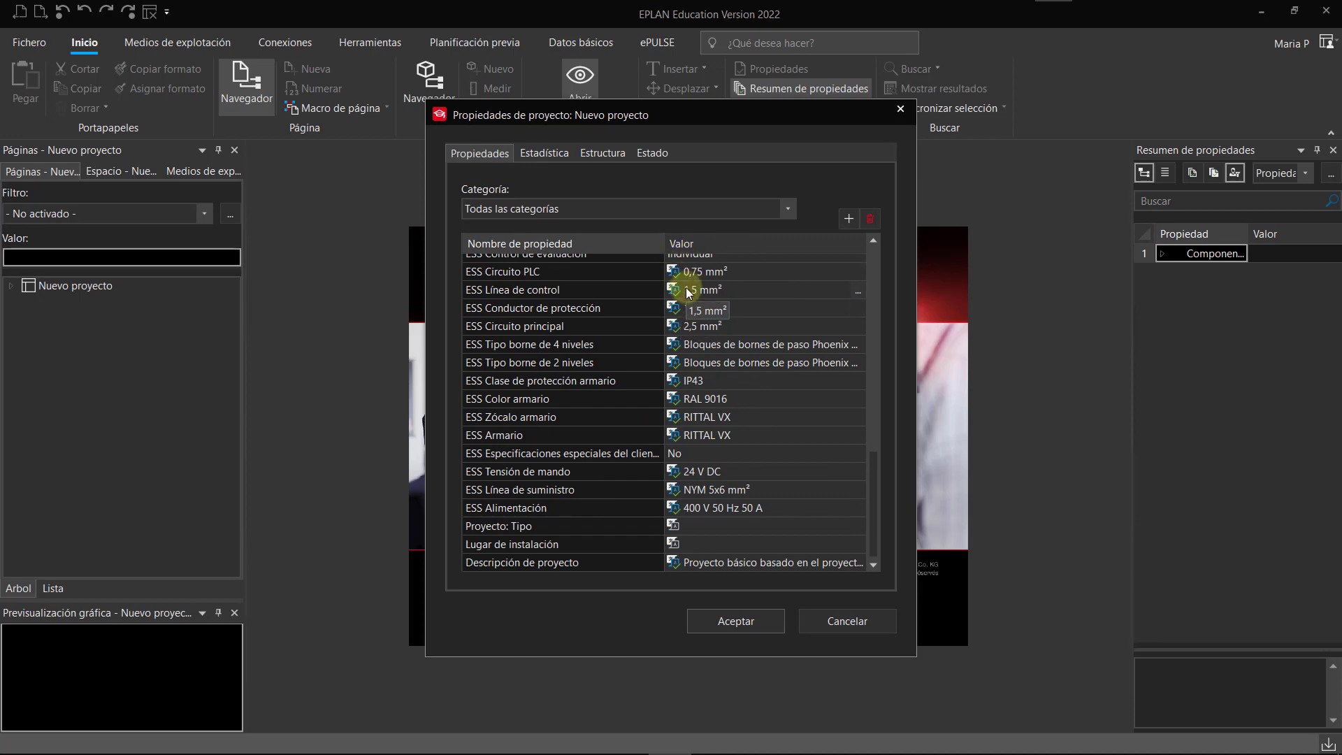
scroll(619, 426, "up", 5)
scroll(598, 438, "up", 1)
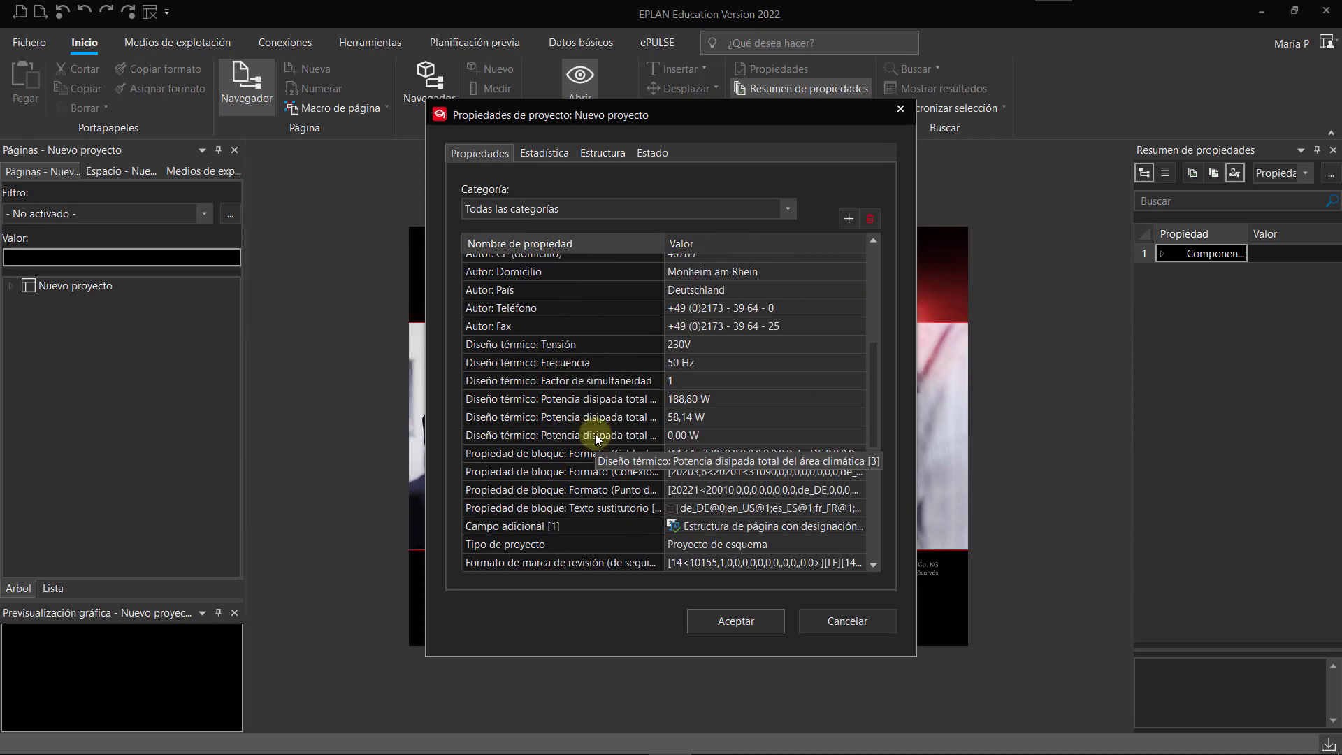
scroll(597, 438, "down", 5)
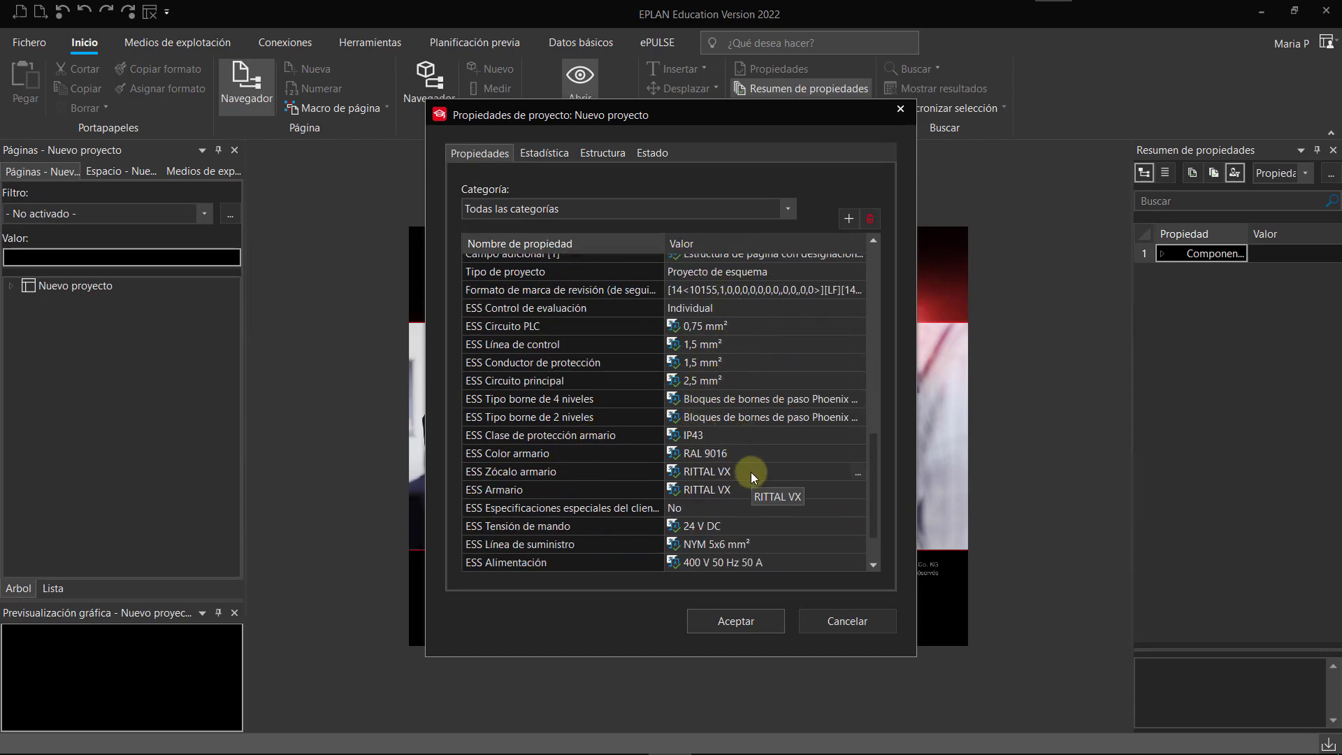
scroll(745, 496, "up", 4)
scroll(745, 497, "up", 1)
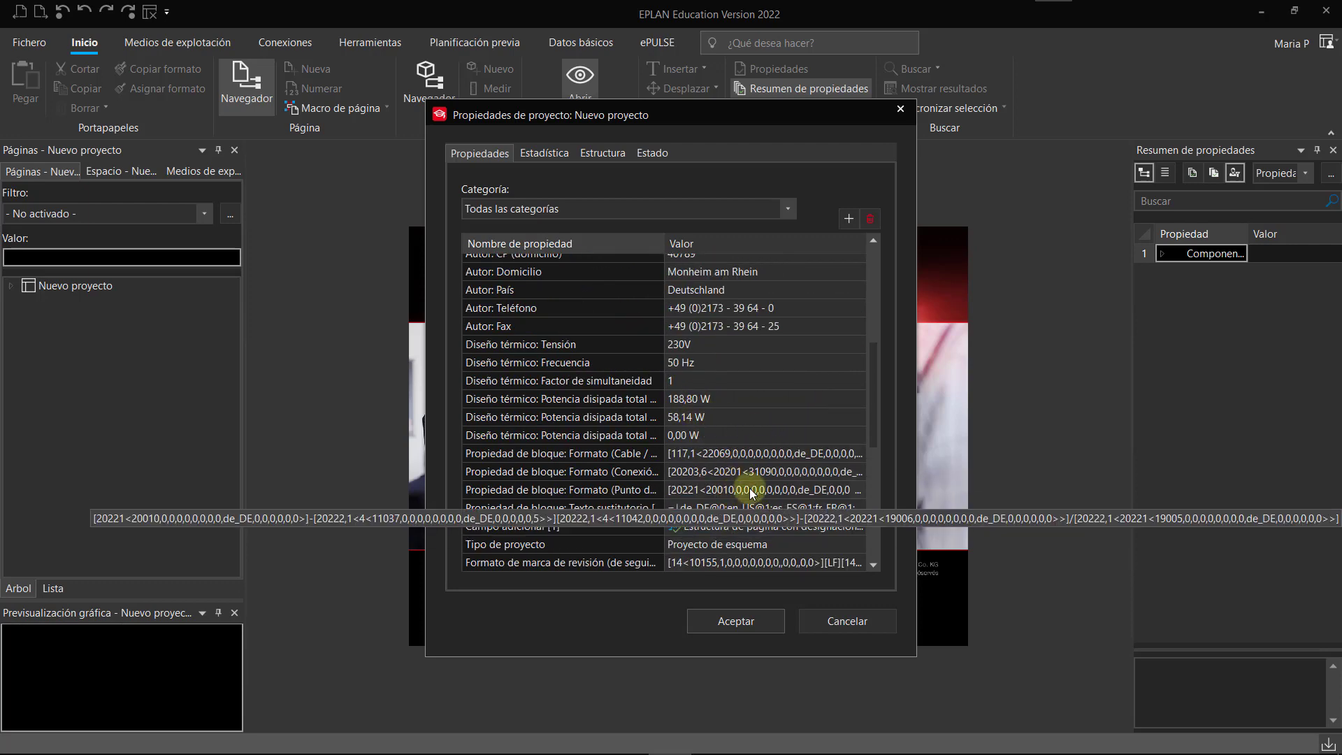
scroll(741, 493, "up", 5)
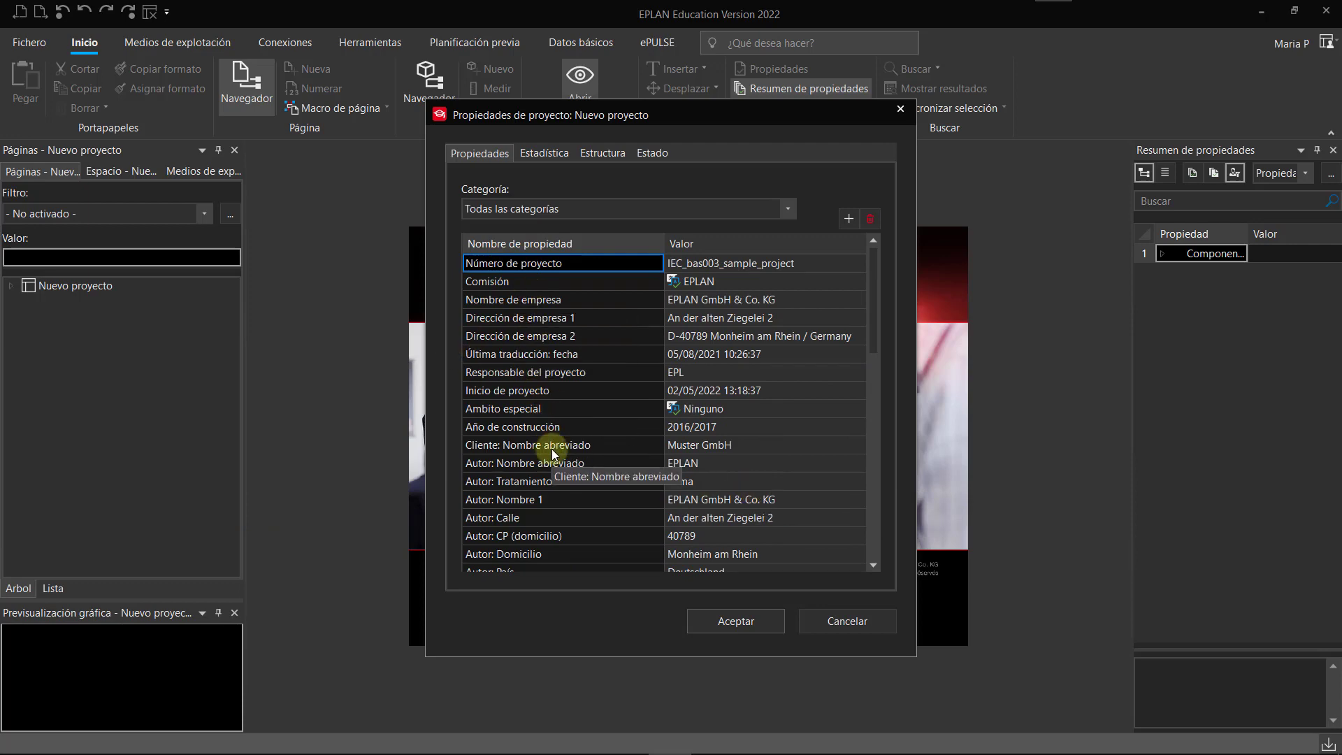
scroll(556, 451, "down", 6)
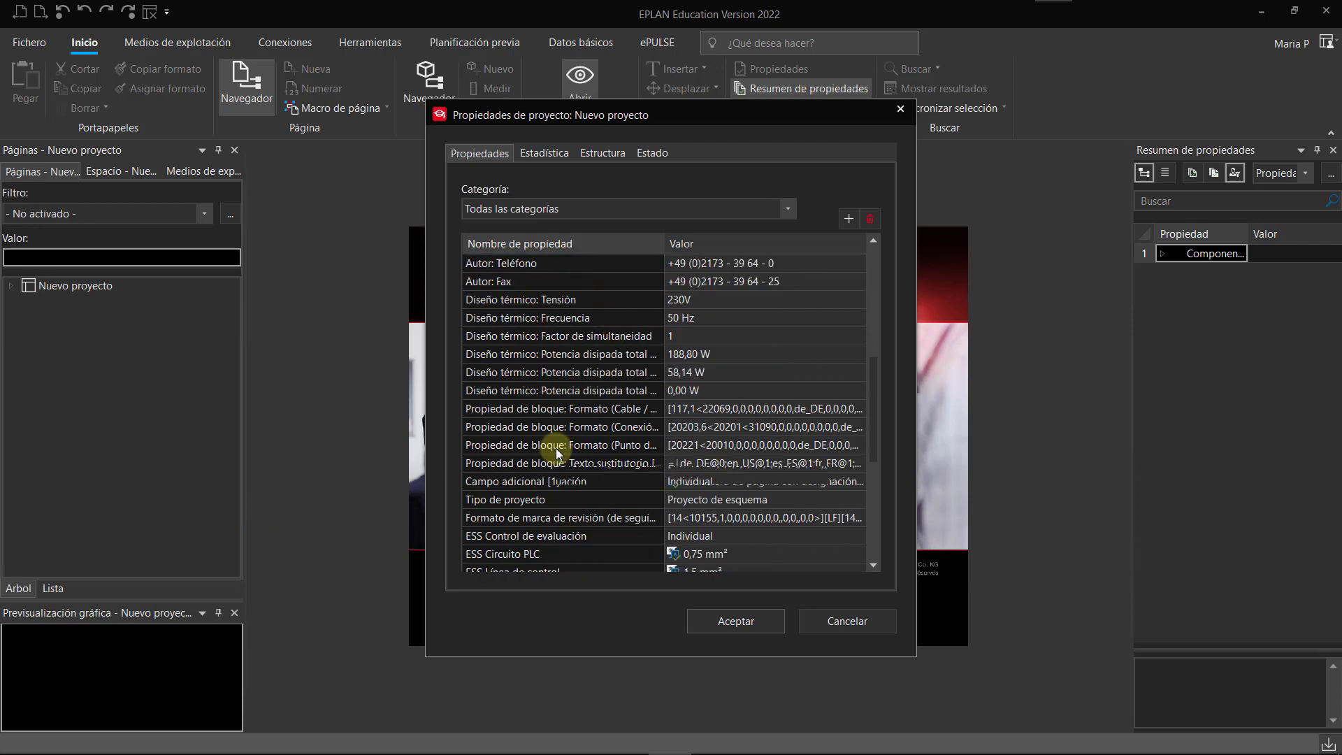
scroll(555, 448, "down", 5)
scroll(565, 458, "up", 4)
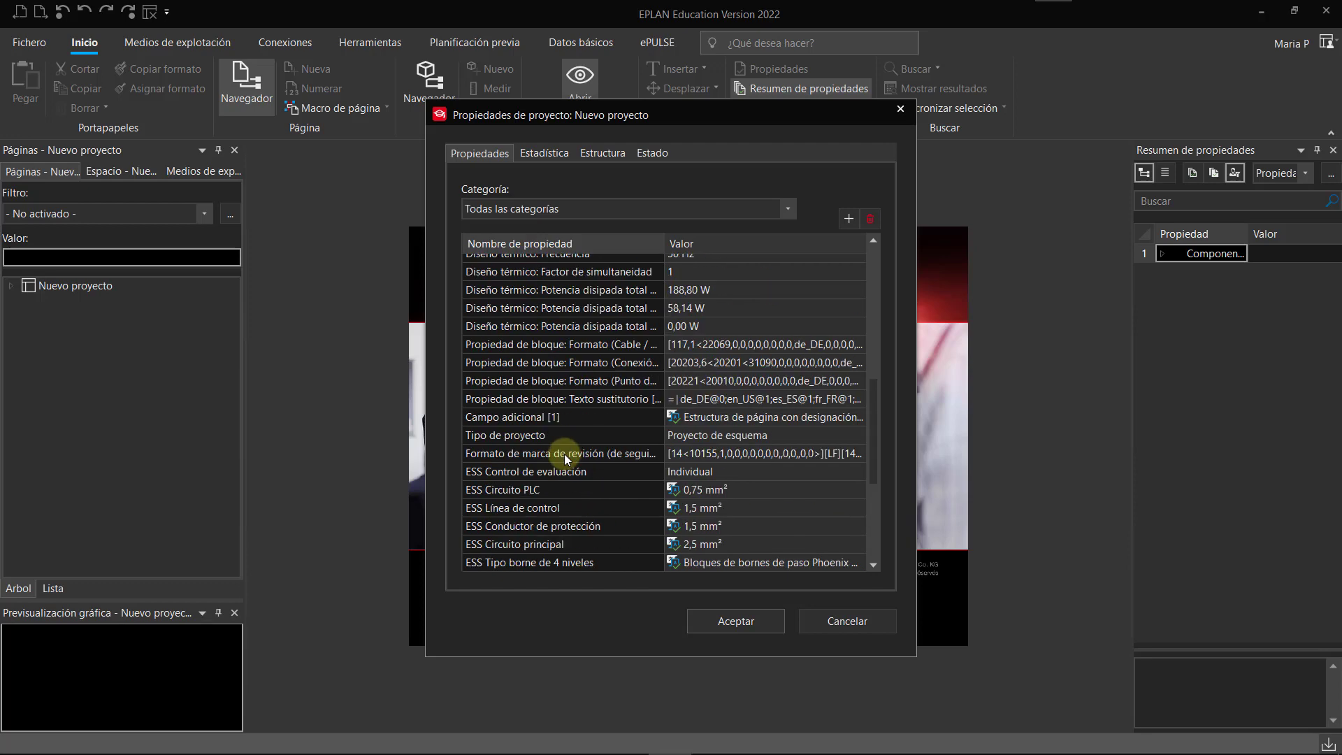
scroll(563, 451, "up", 7)
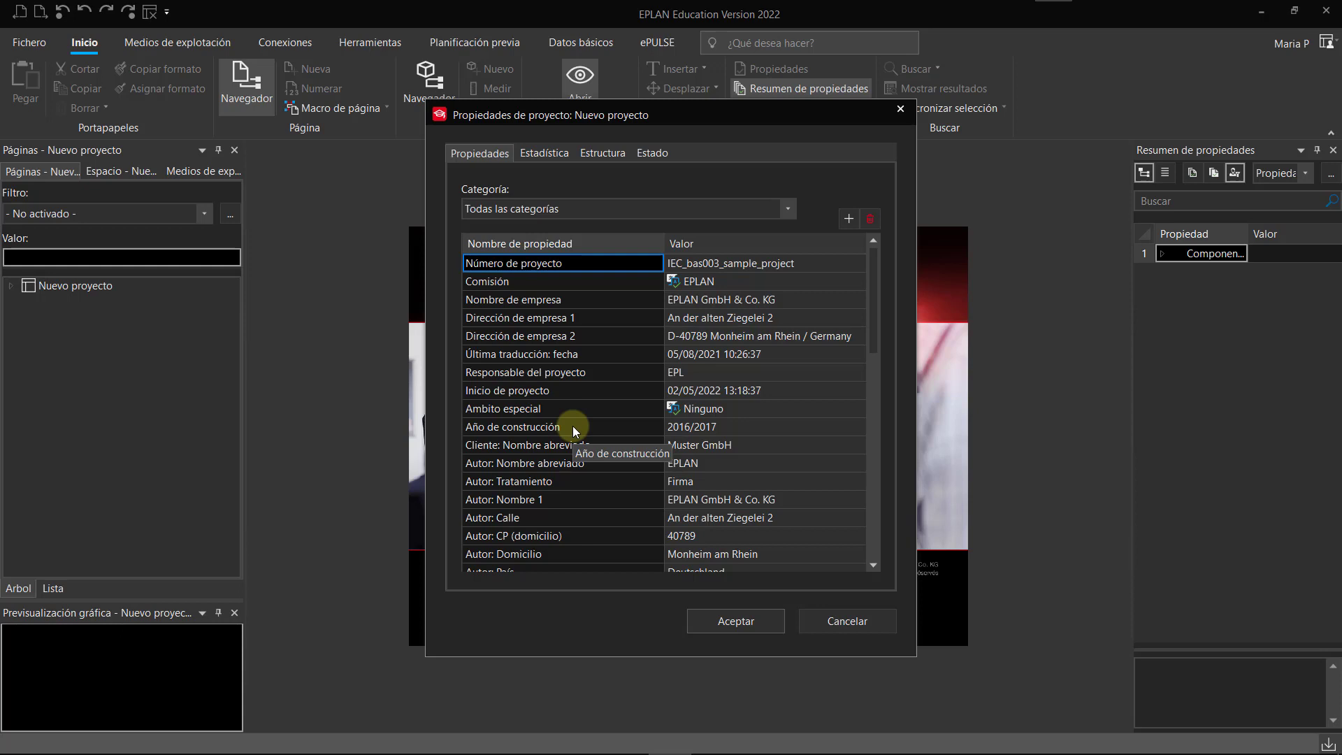
scroll(574, 425, "down", 1)
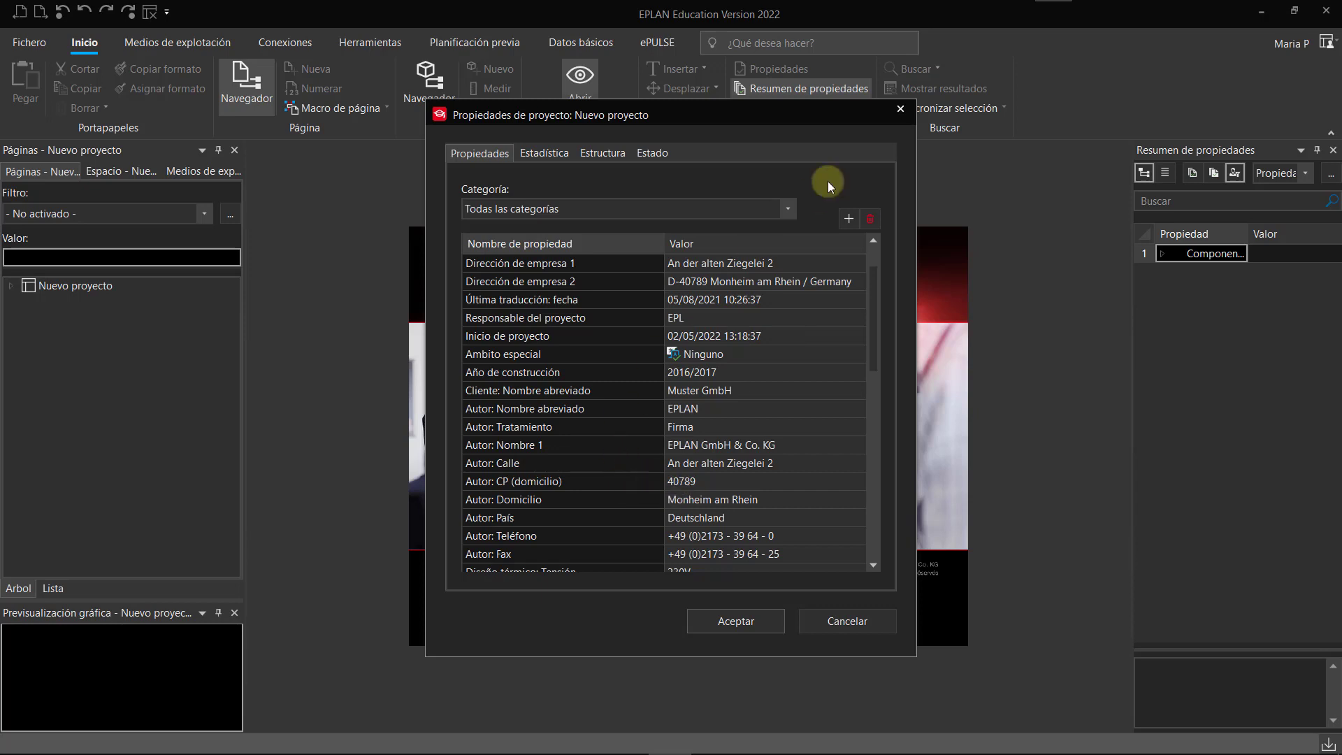
left_click(850, 218)
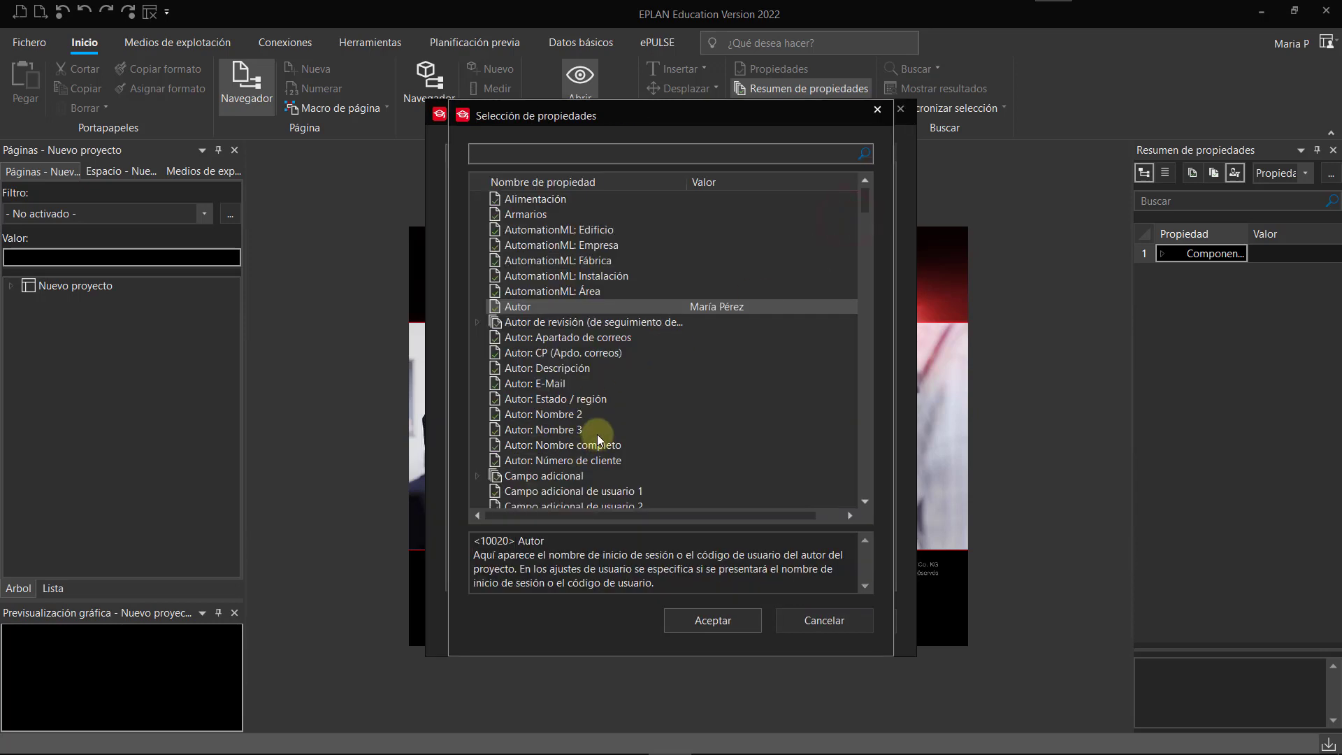
left_click(828, 625)
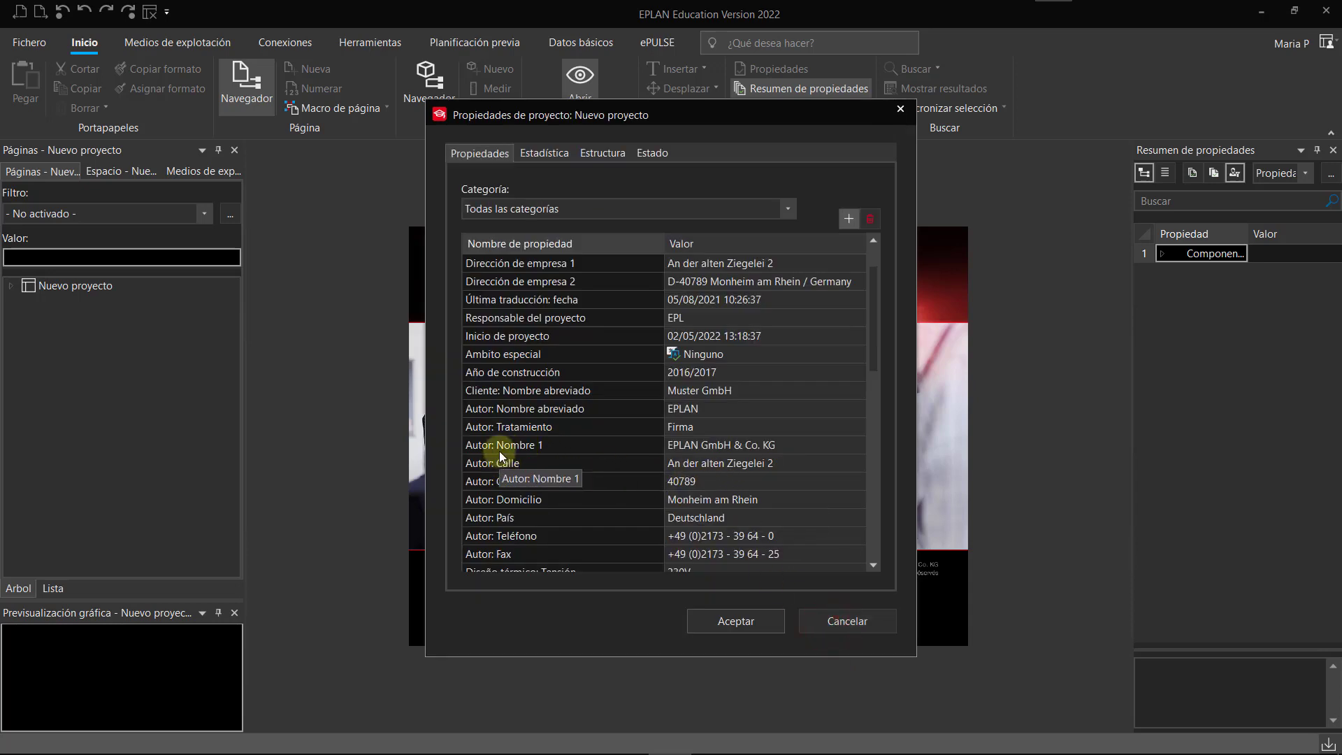
left_click(545, 481)
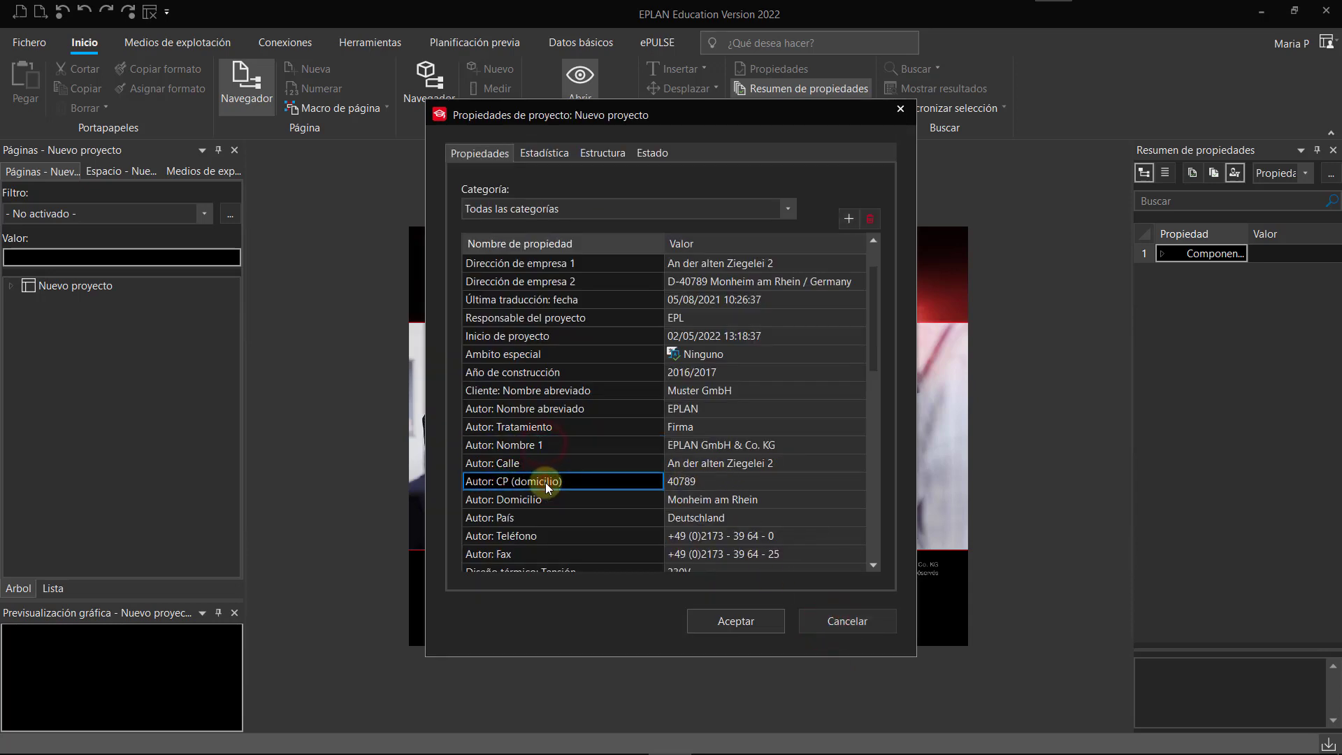
left_click(514, 429)
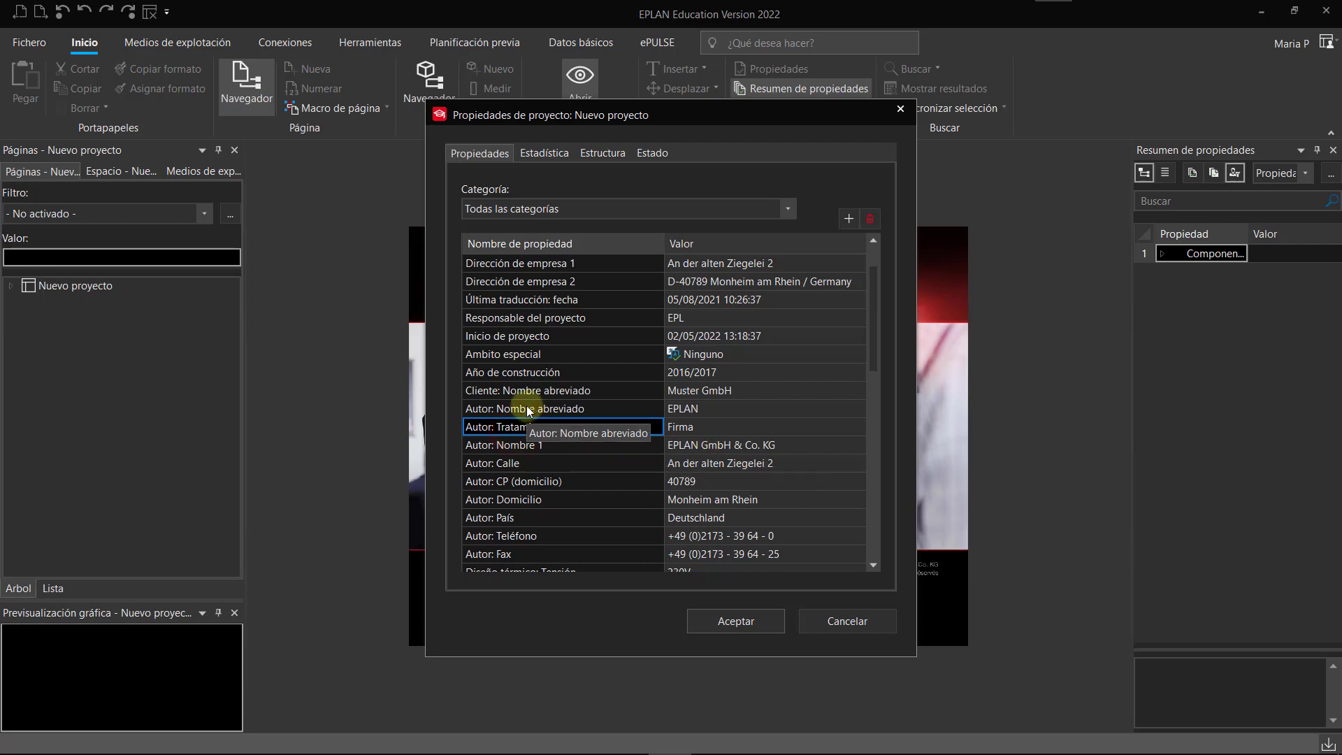
left_click(526, 409)
Add the Autor property to the project's property list and locate its new row
left_click(848, 217)
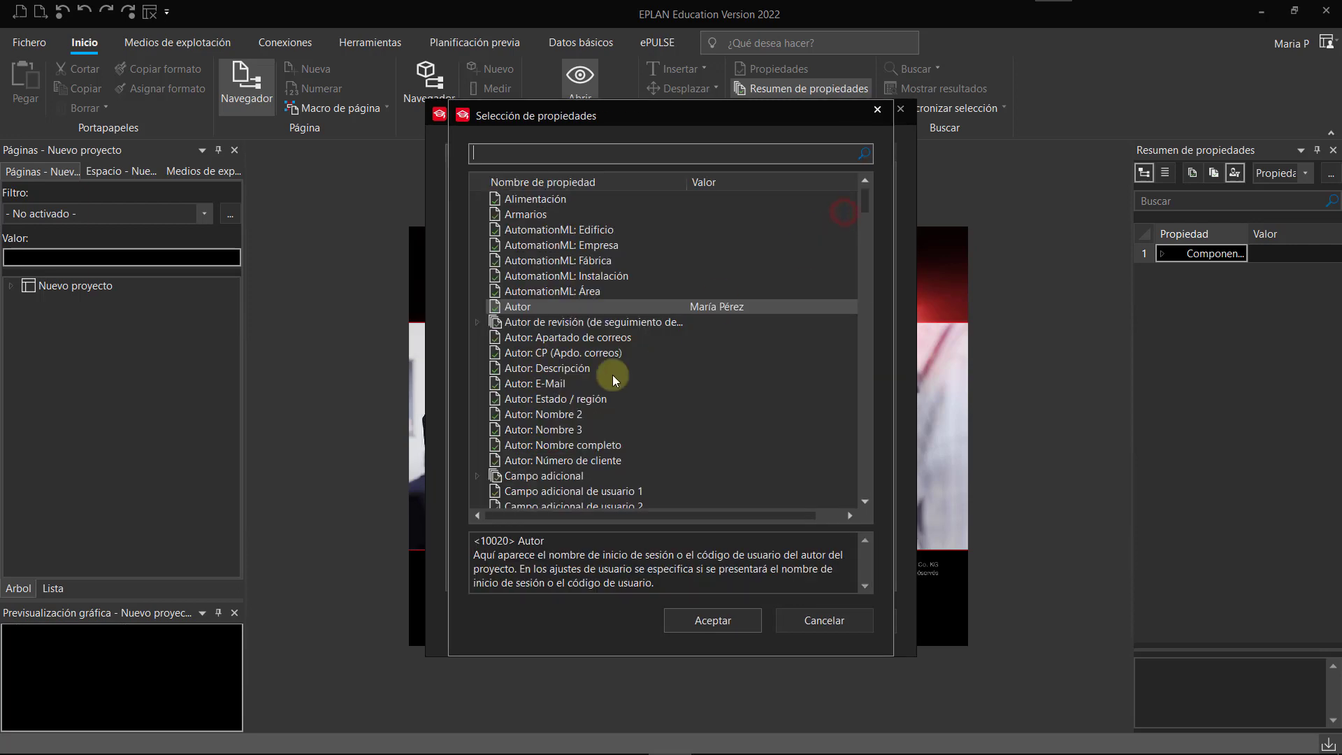
left_click(708, 623)
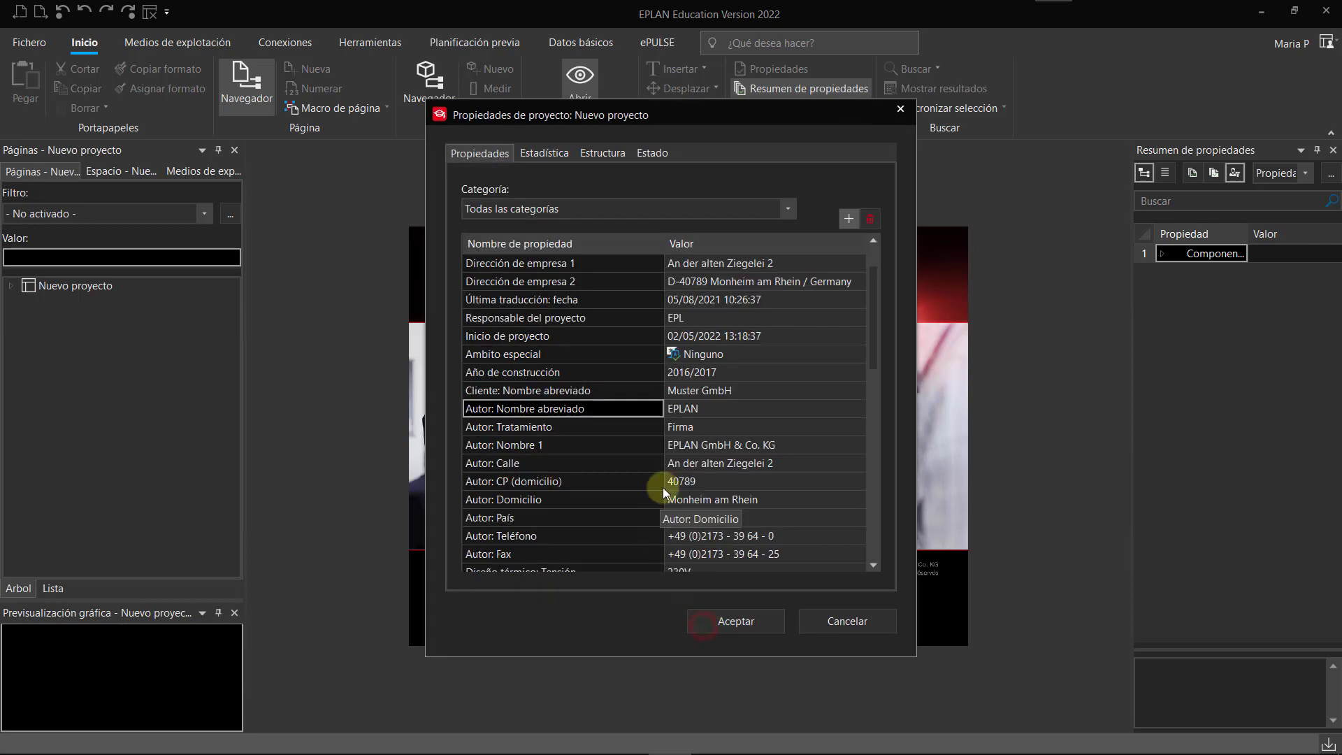
scroll(623, 505, "down", 7)
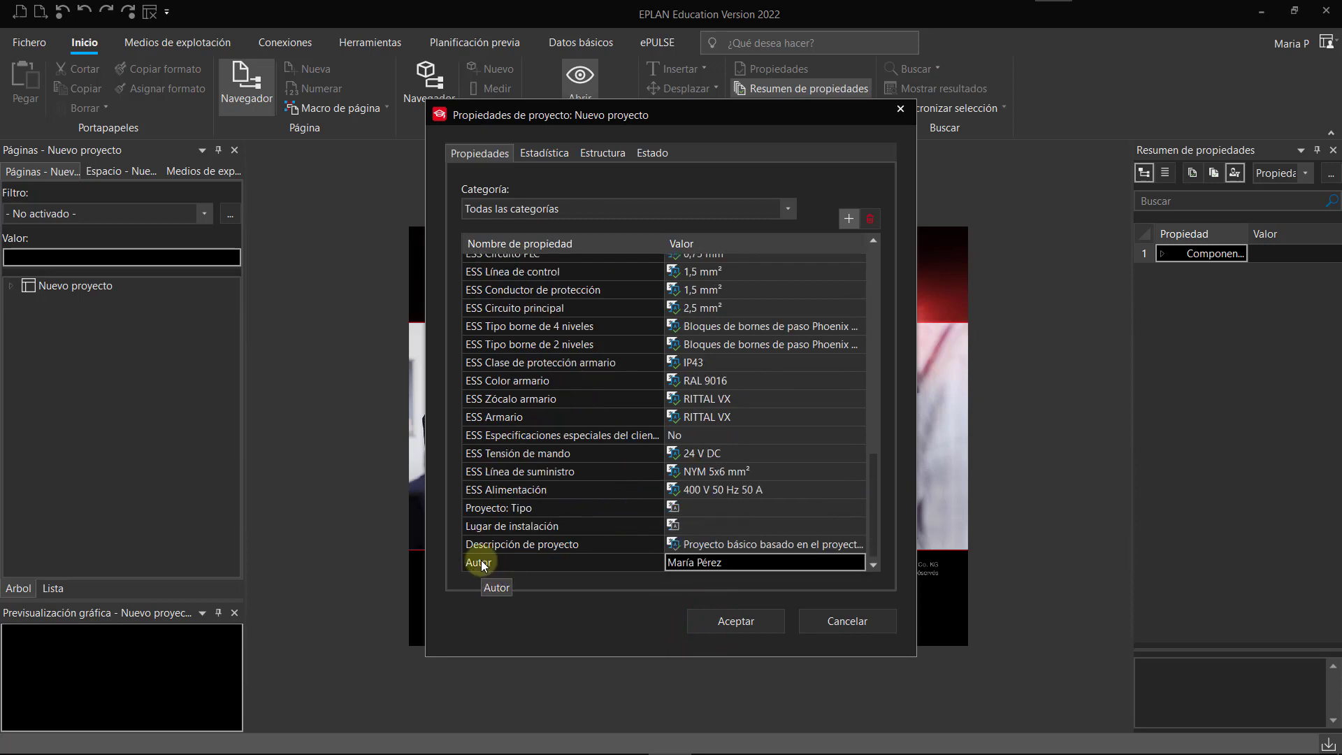
Open the property list's configuration from the Autor row and move Autor to the first position
left_click(483, 563)
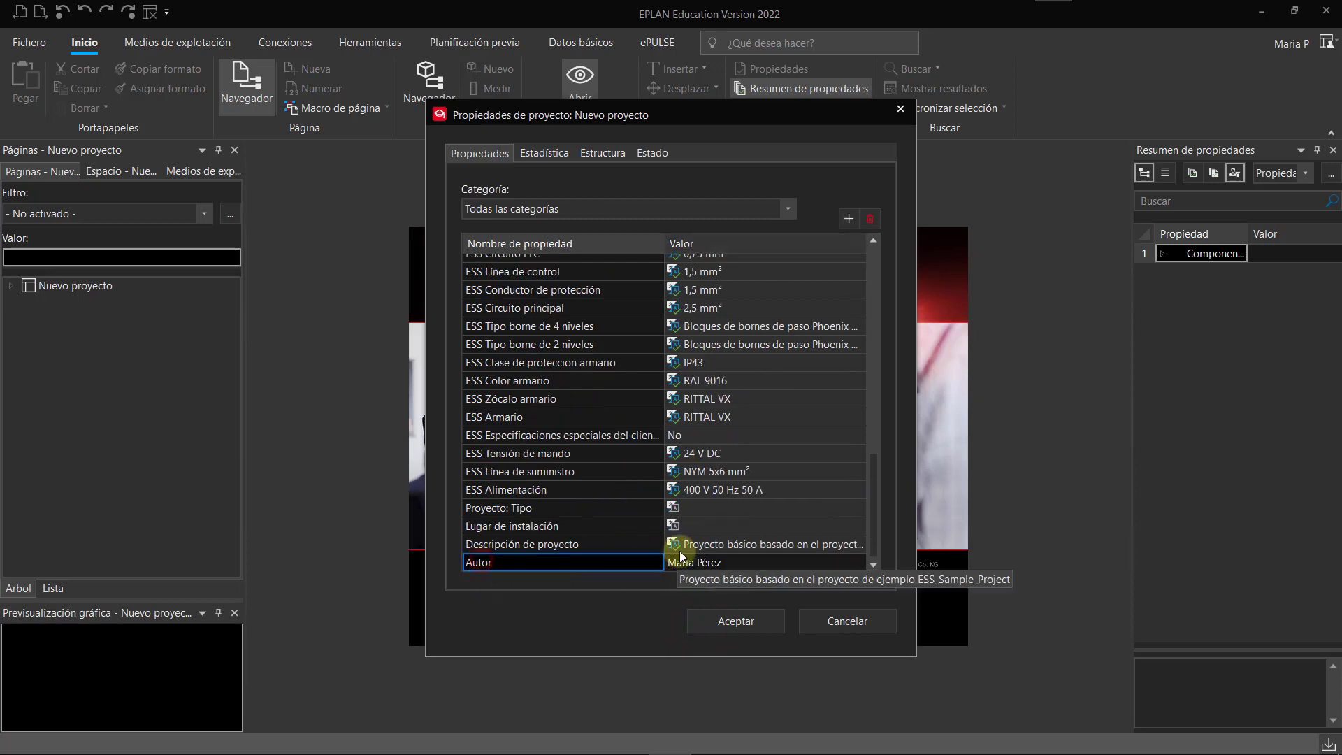
right_click(561, 566)
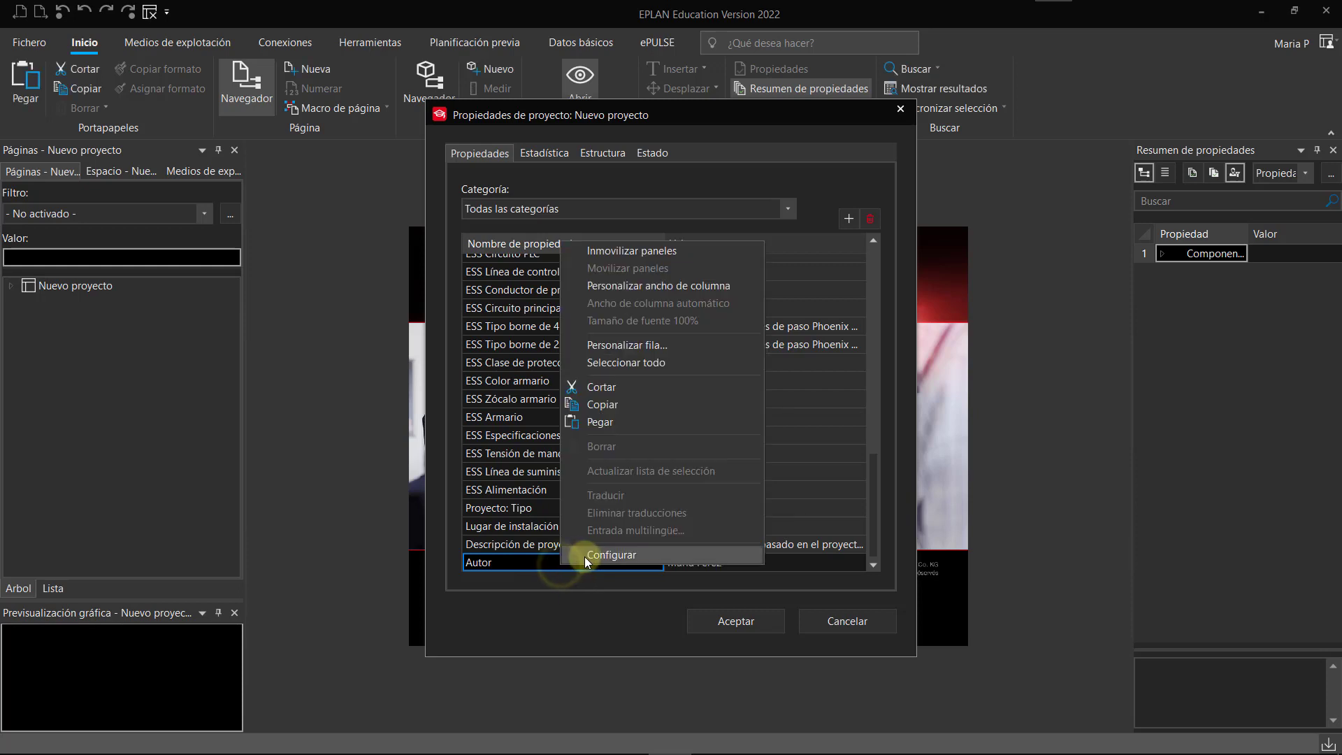
left_click(587, 556)
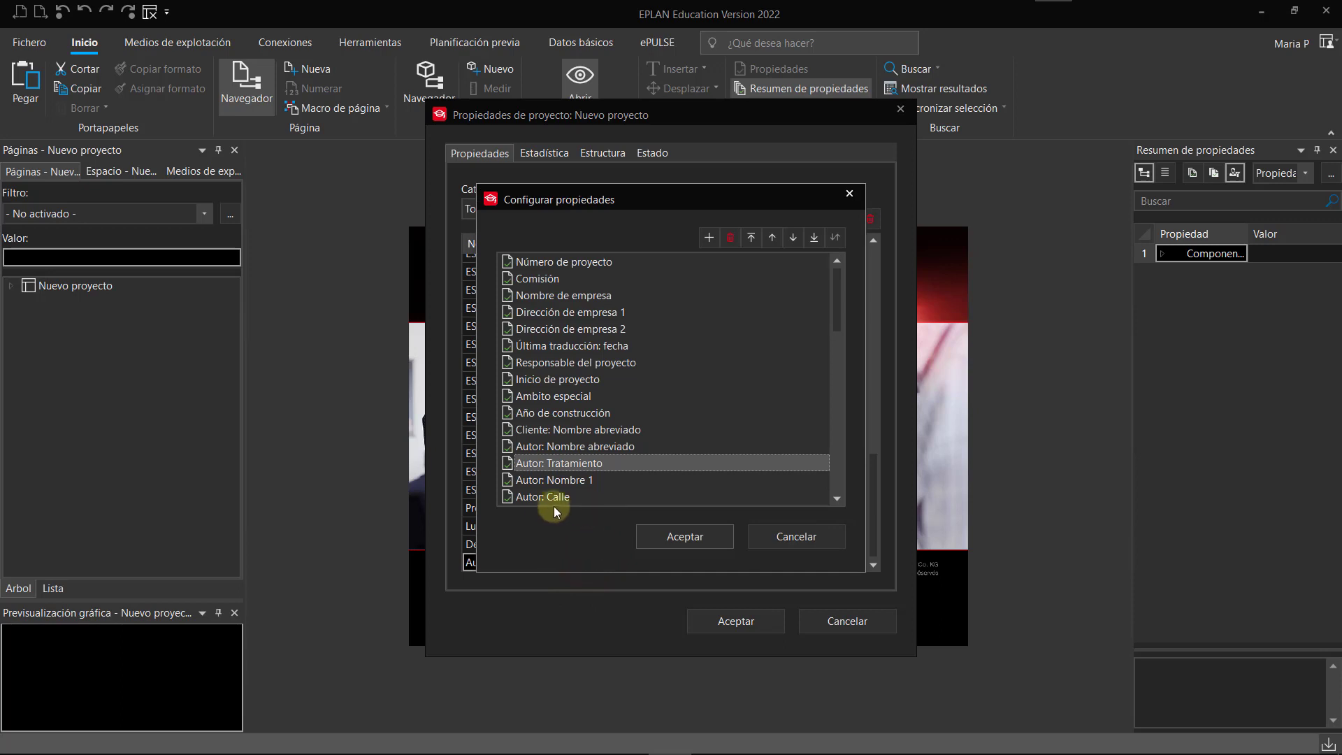
scroll(578, 488, "down", 10)
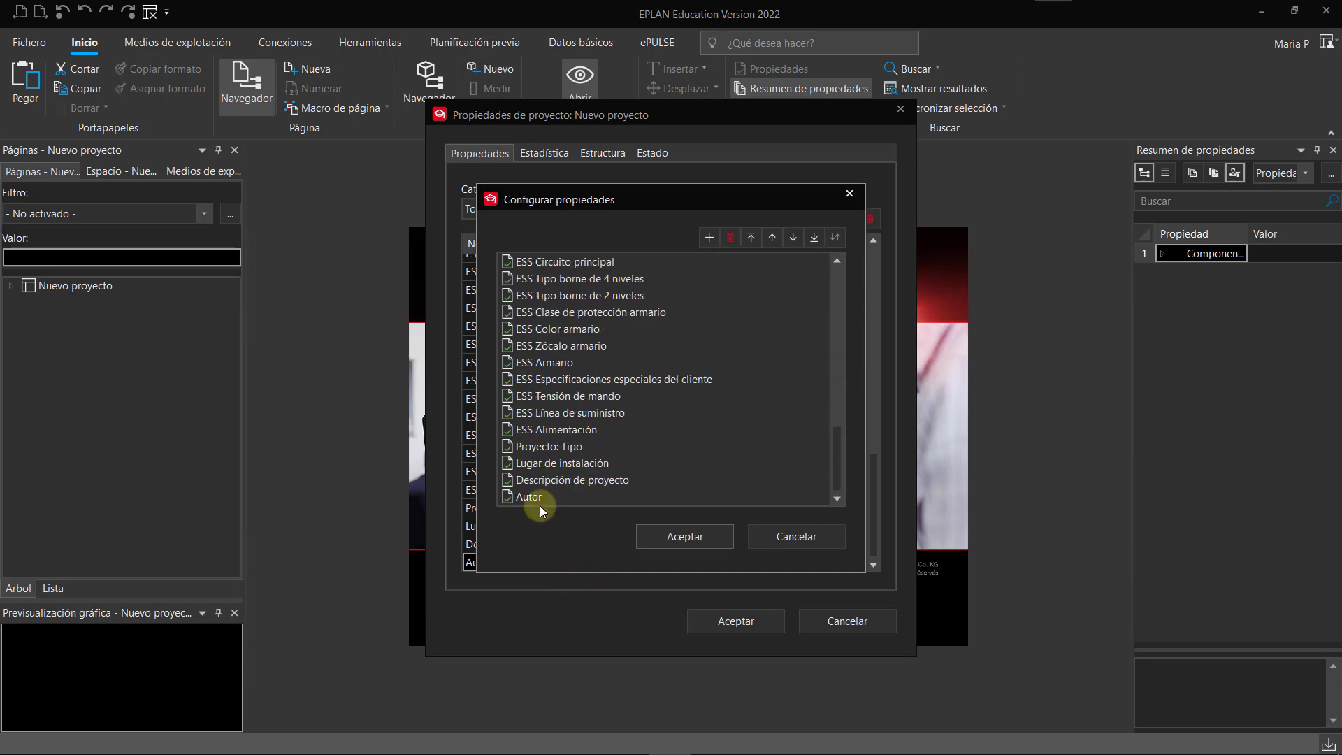
left_click(529, 497)
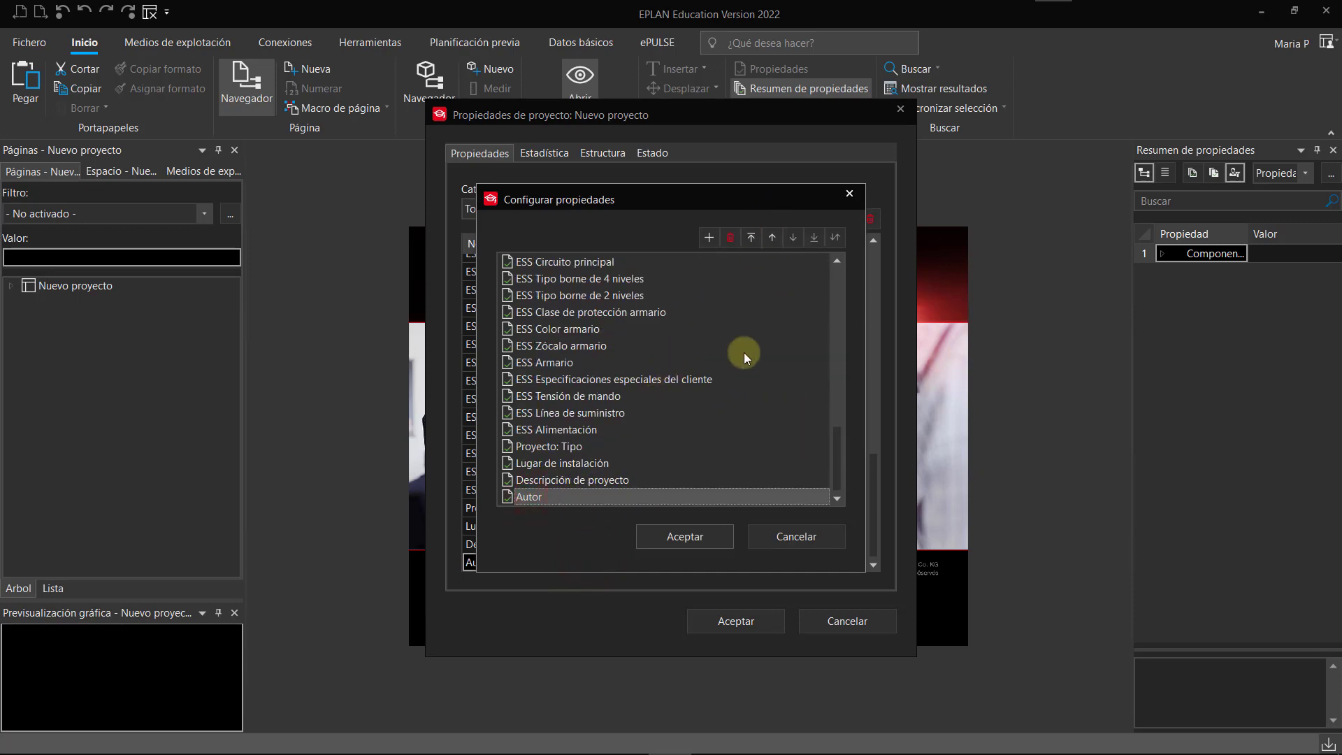
left_click_drag(841, 382, 844, 498)
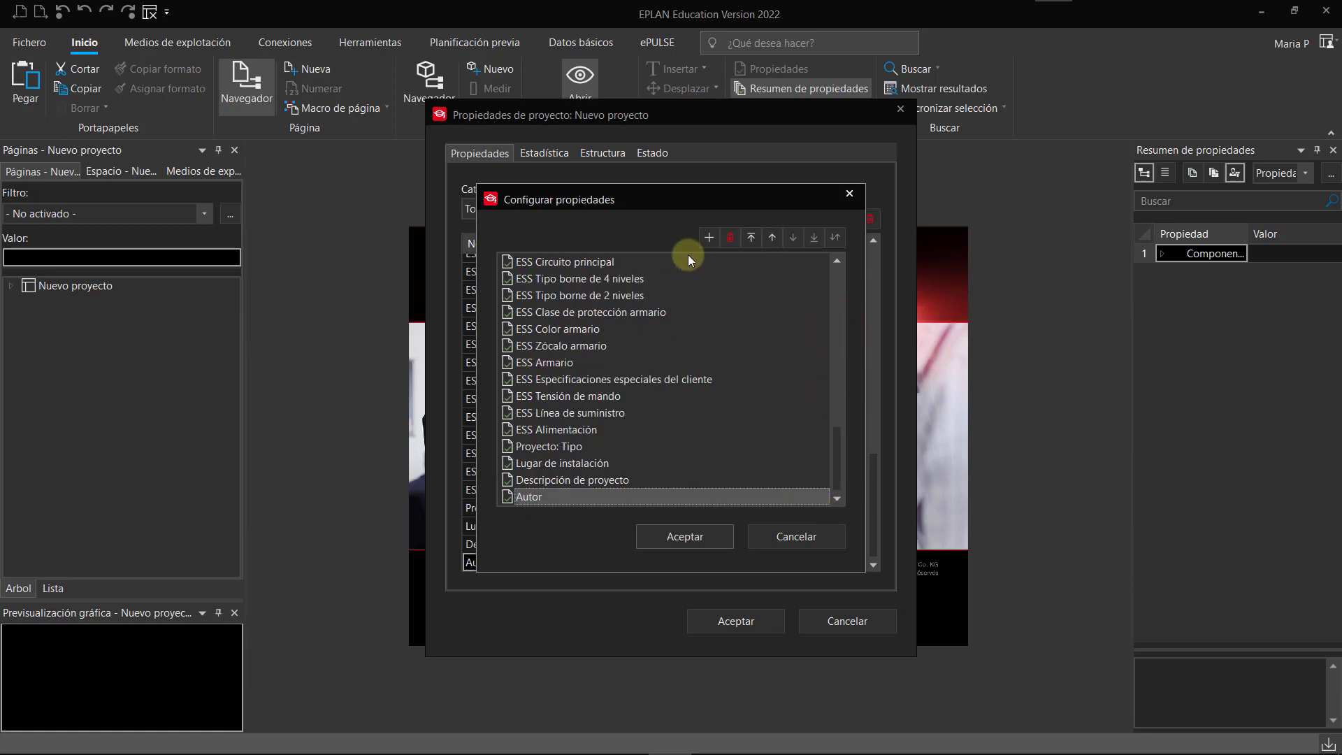
left_click(752, 241)
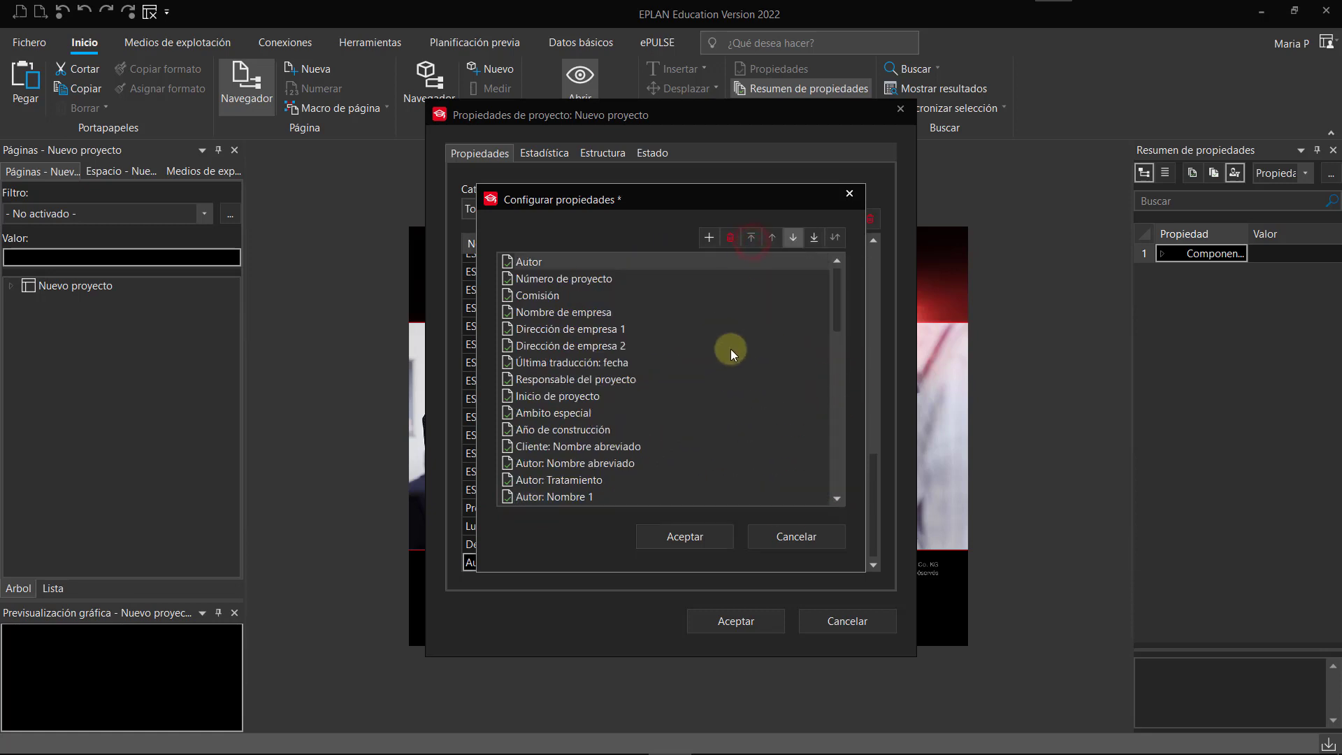
Move Autor down the order to sit between Cliente: Nombre abreviado and Autor: Nombre abreviado, and accept the configuration
left_click(794, 238)
left_click(795, 237)
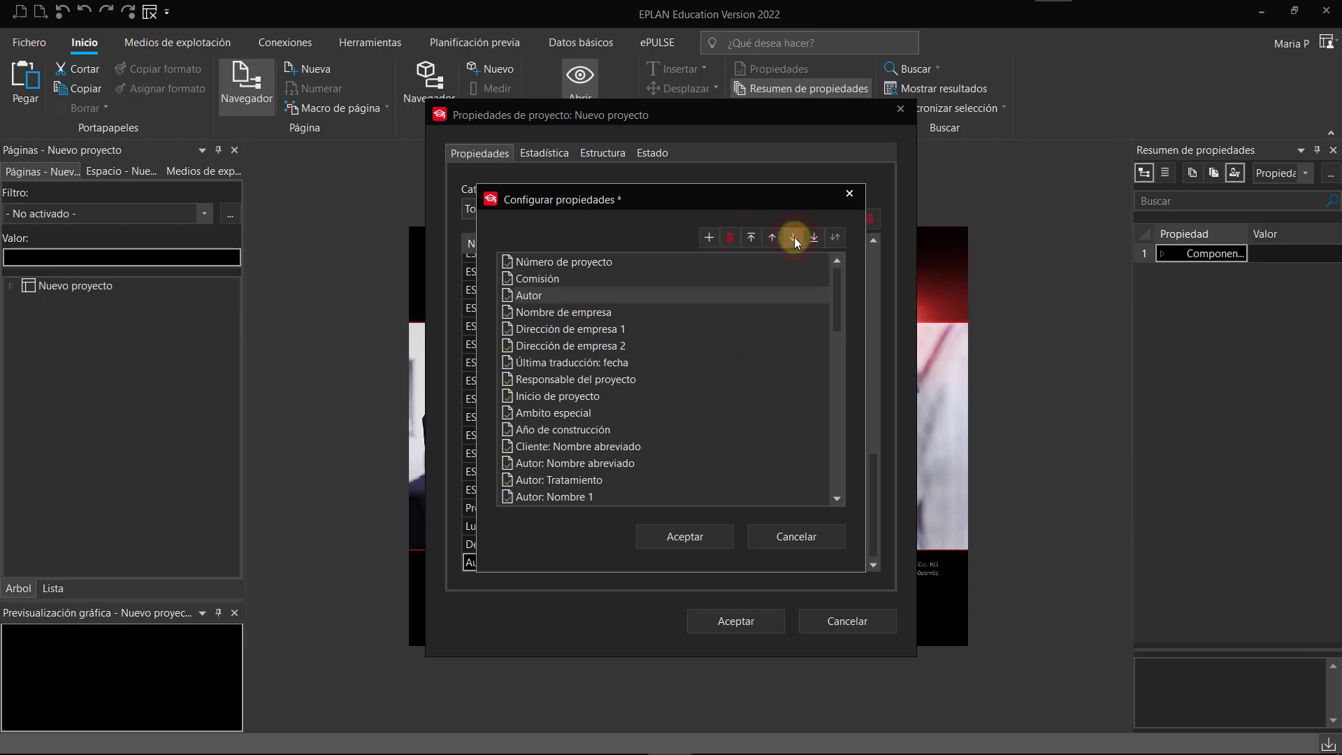
left_click(794, 237)
left_click(795, 238)
left_click(794, 237)
left_click(794, 237)
left_click(795, 238)
left_click(794, 238)
left_click(795, 238)
left_click(795, 238)
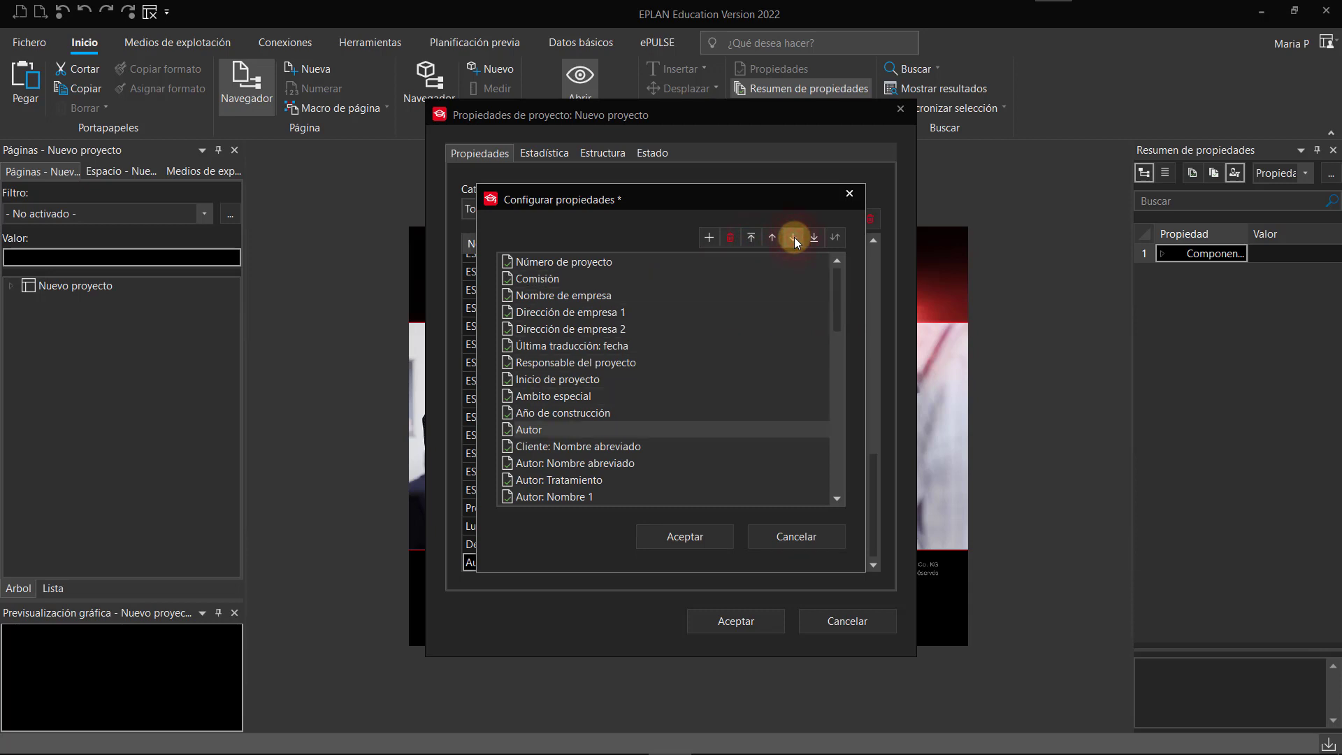
left_click(794, 238)
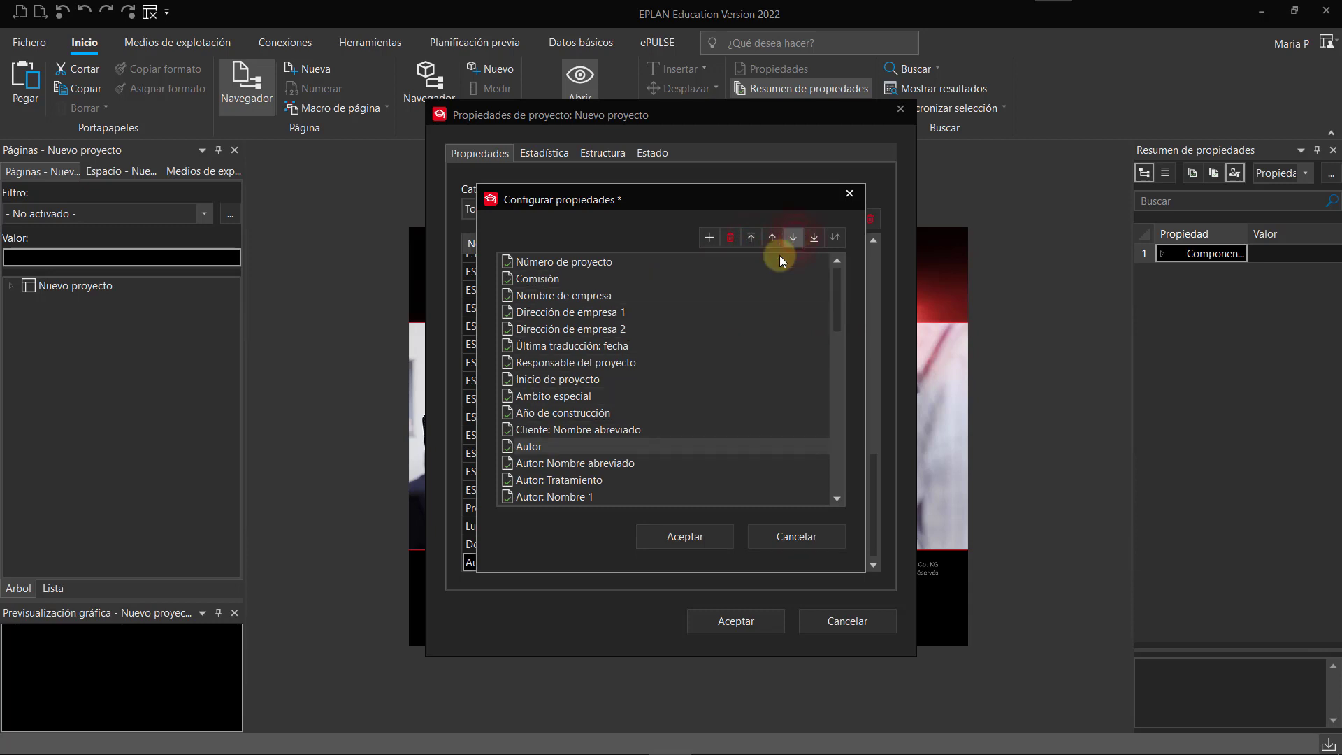
left_click(691, 542)
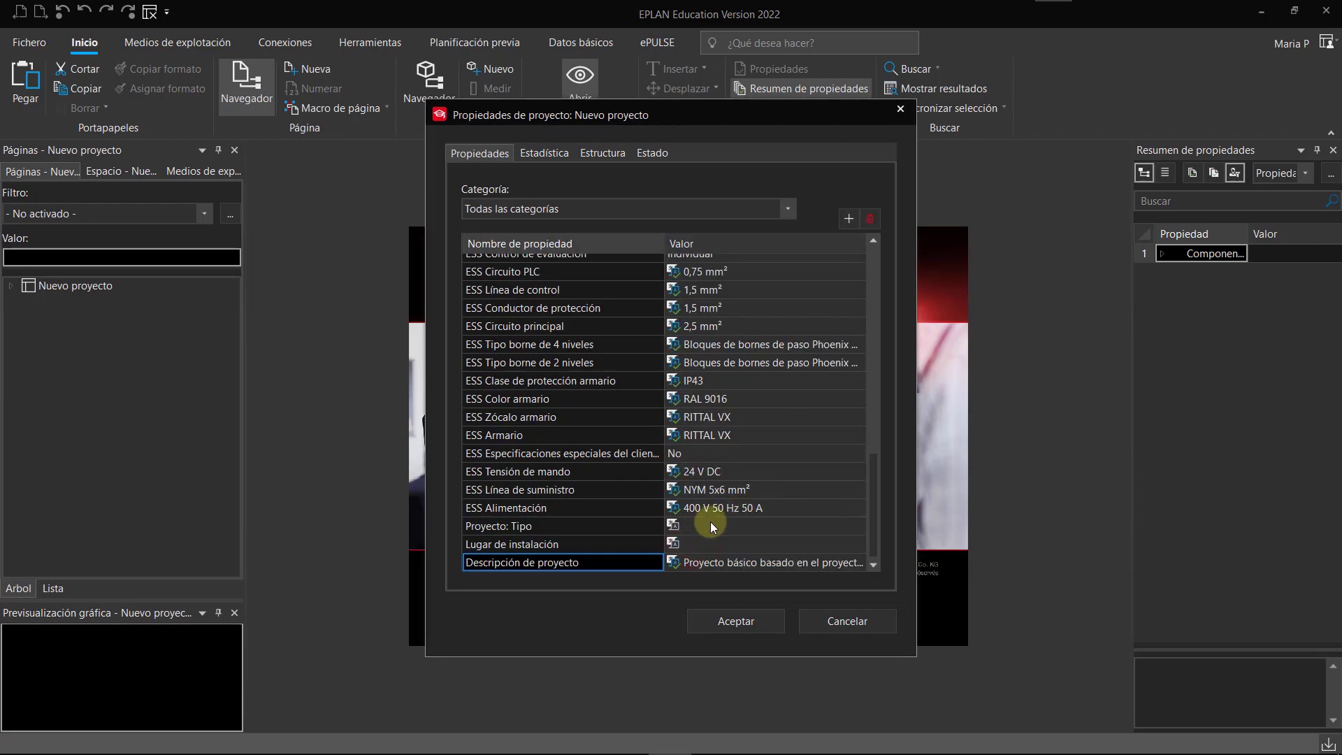
Review the project properties around the Autor entry and open the Responsable del proyecto value for editing
scroll(699, 531, "up", 7)
scroll(727, 517, "up", 4)
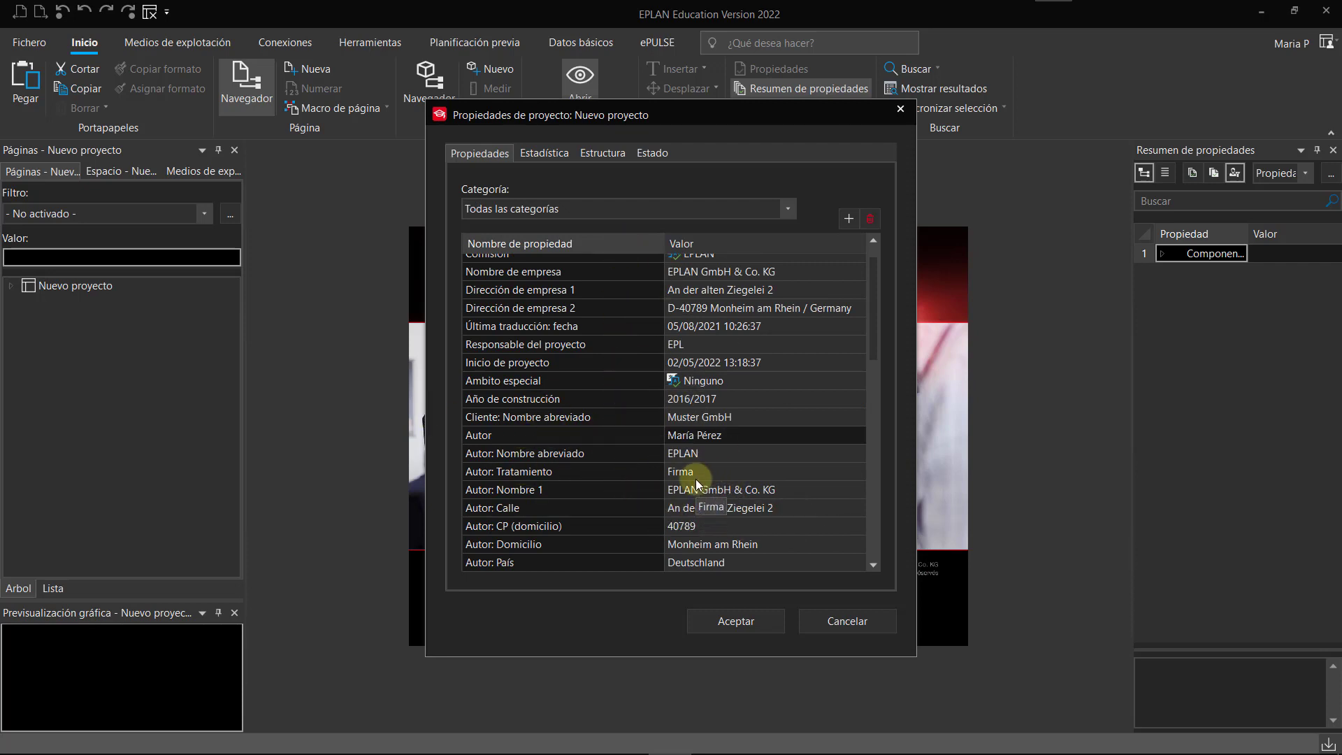
scroll(712, 487, "up", 1)
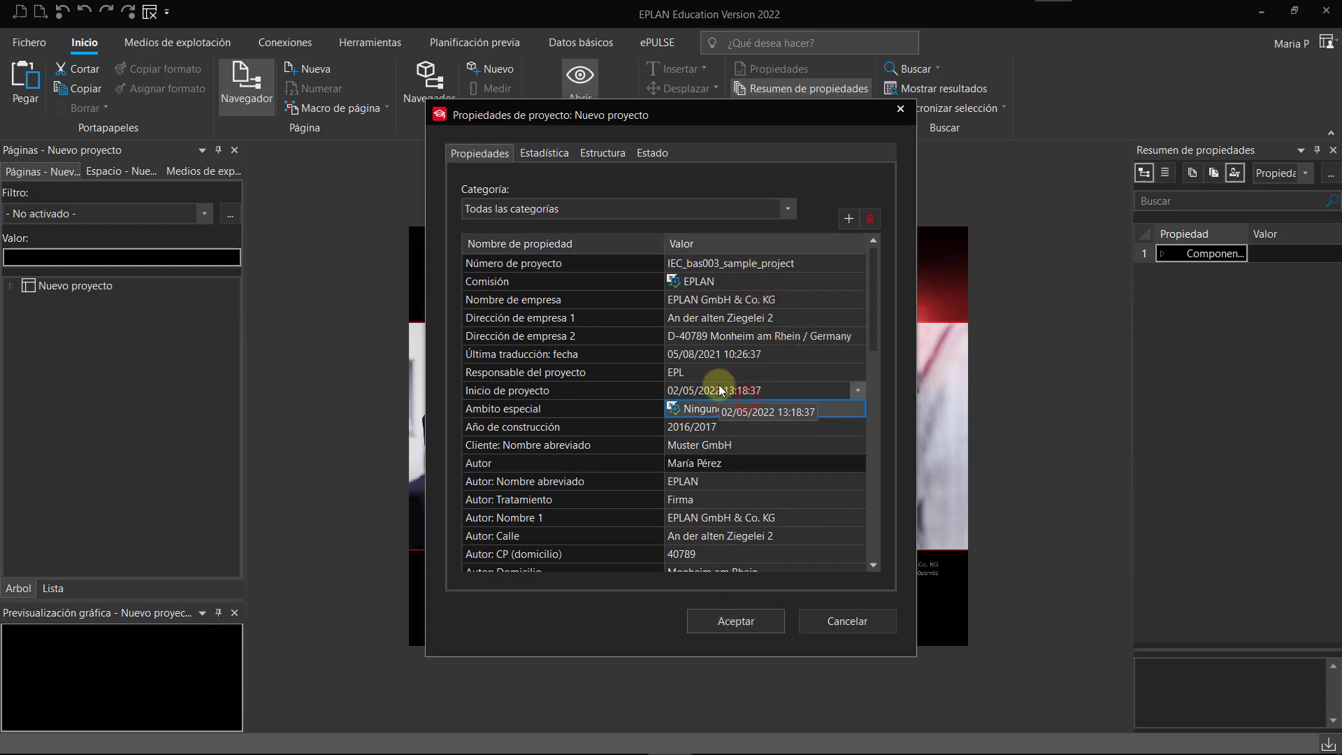
left_click(703, 373)
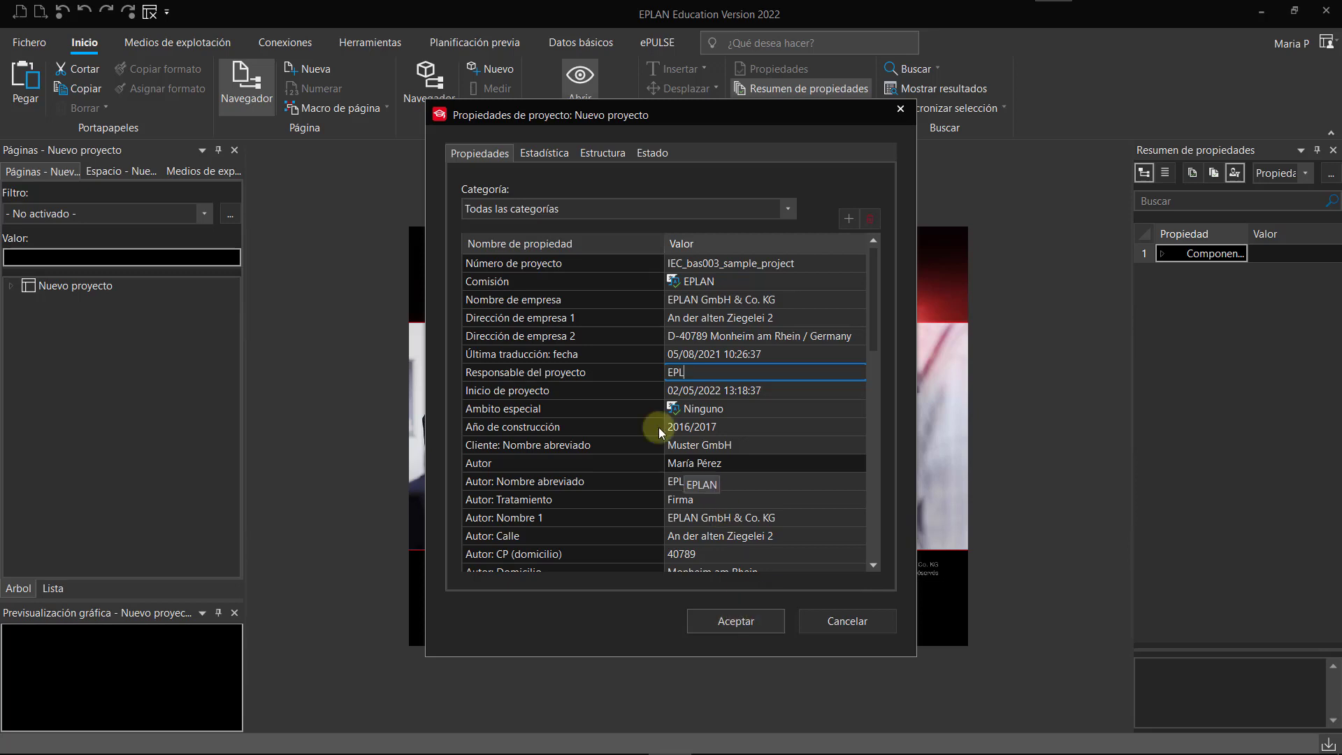
Examine the page structure scheme and the value options for Lugar de instalación, cancel out of it, and accept the project properties
left_click(586, 155)
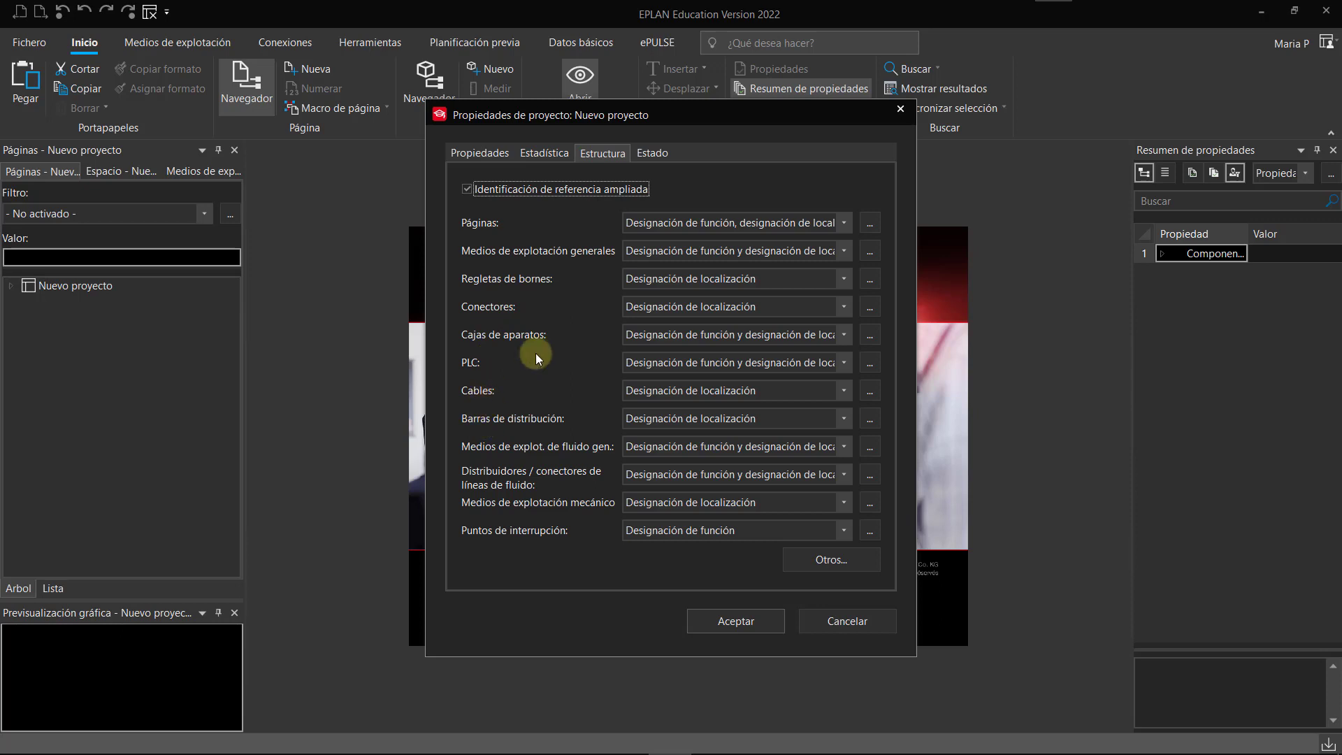
left_click(870, 223)
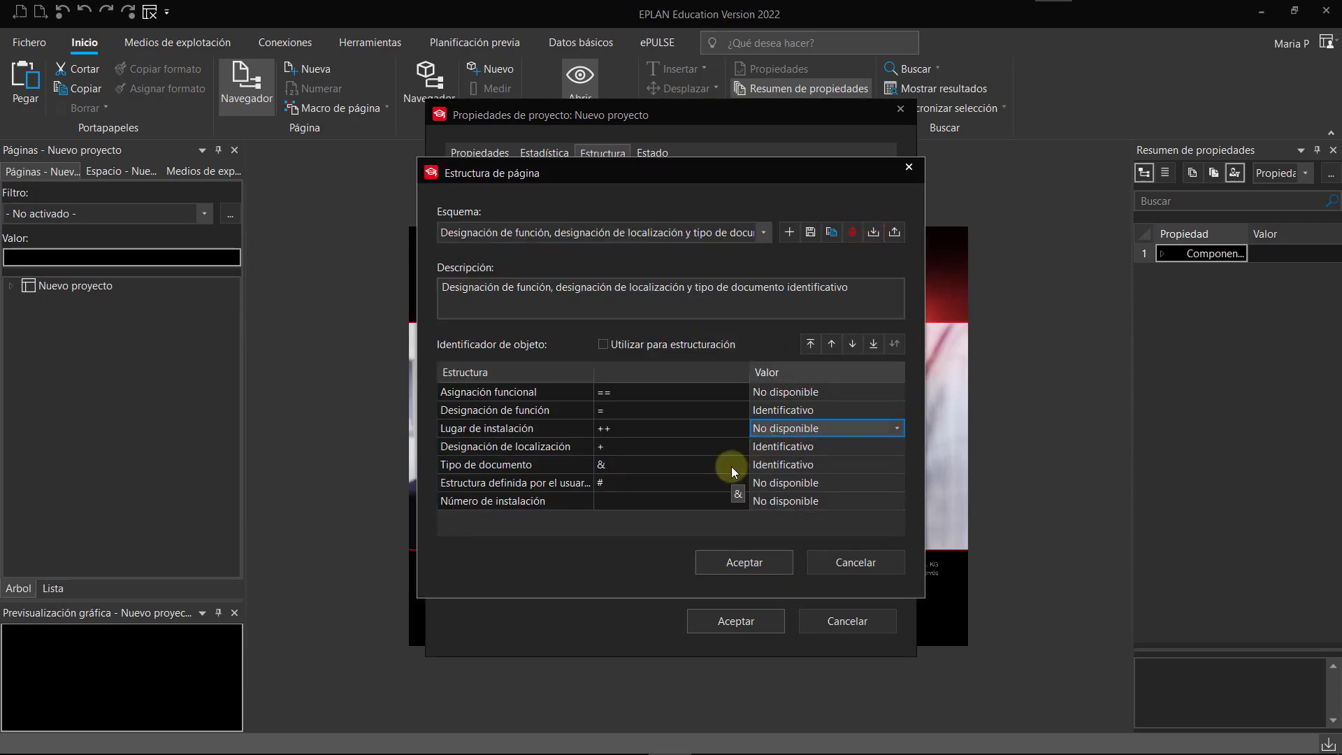
left_click(555, 414)
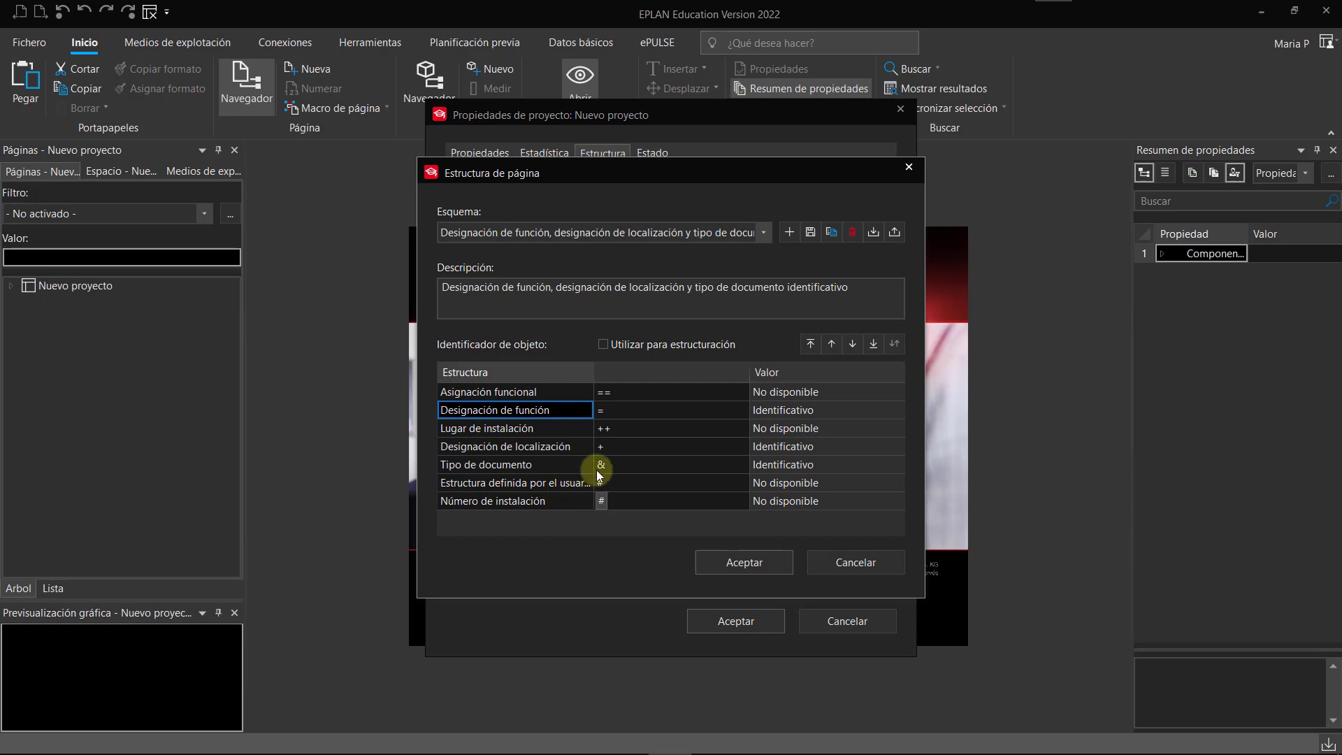
left_click(538, 428)
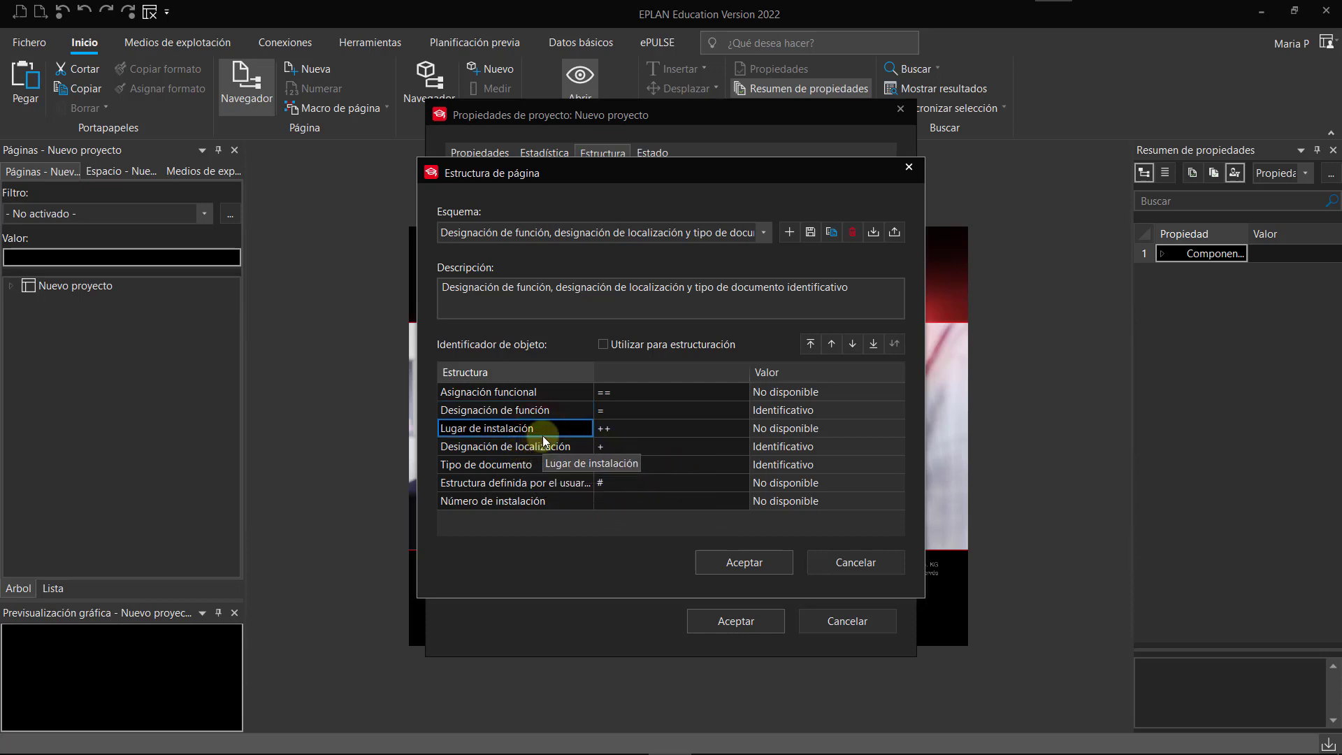
left_click(899, 430)
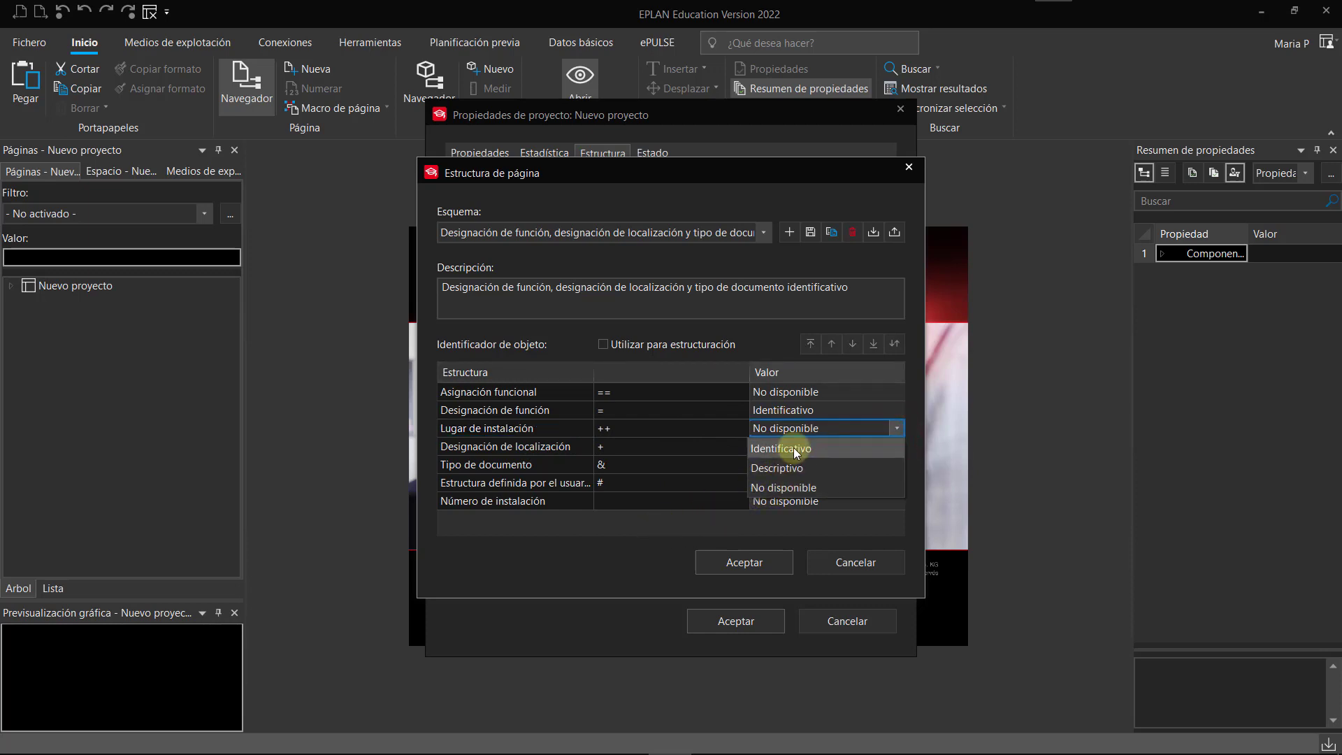
left_click(624, 540)
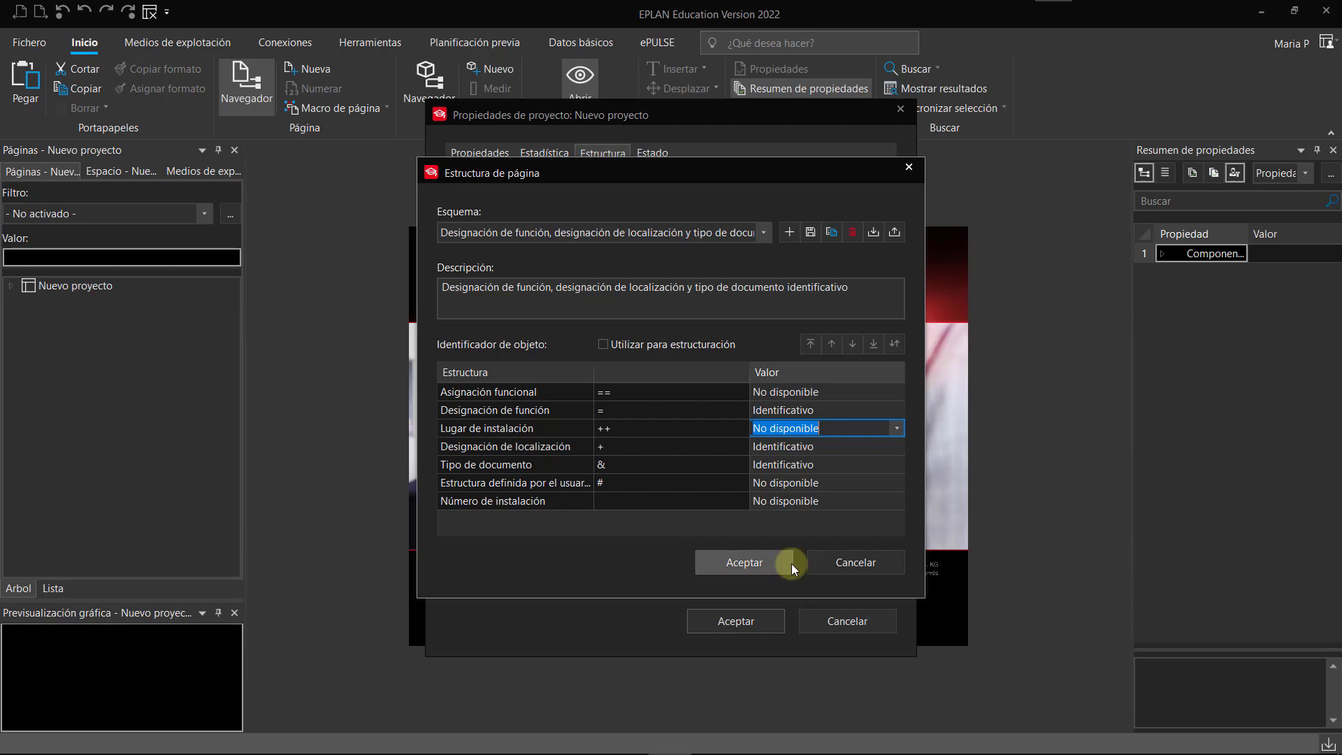
left_click(835, 558)
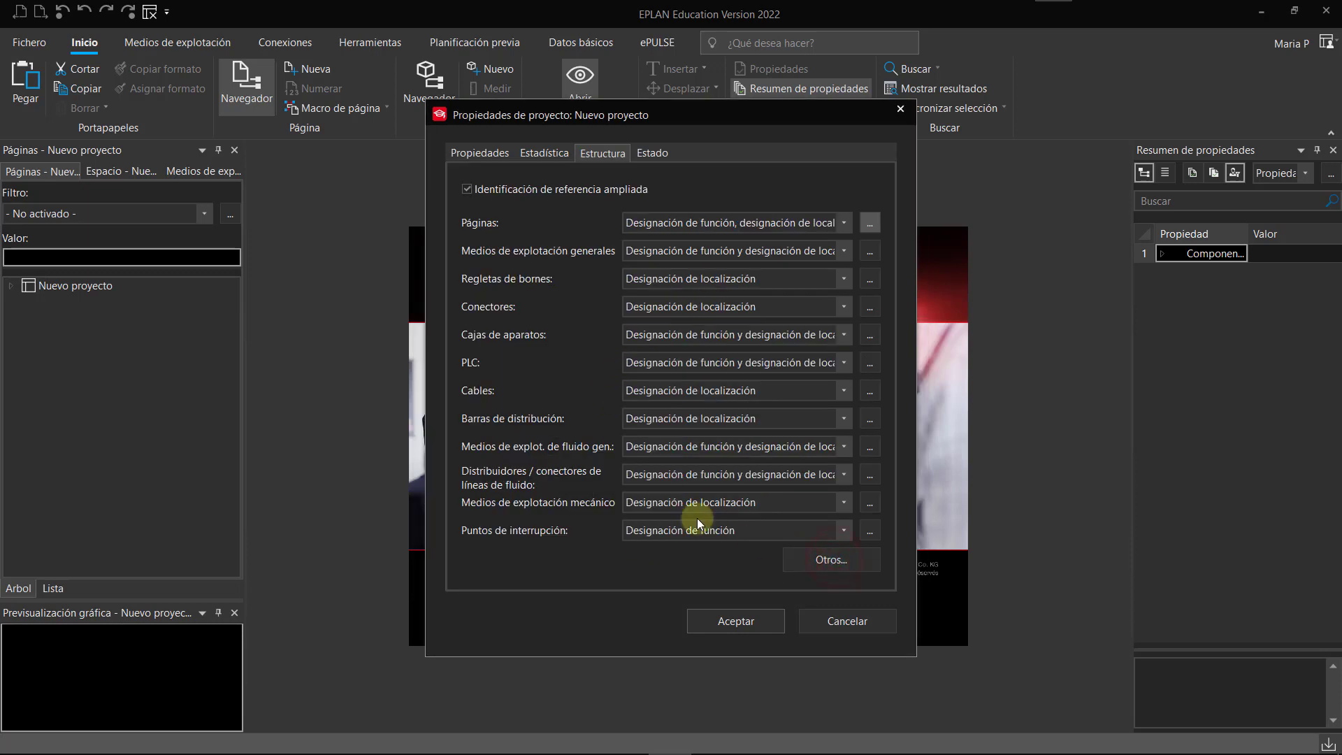
left_click(726, 621)
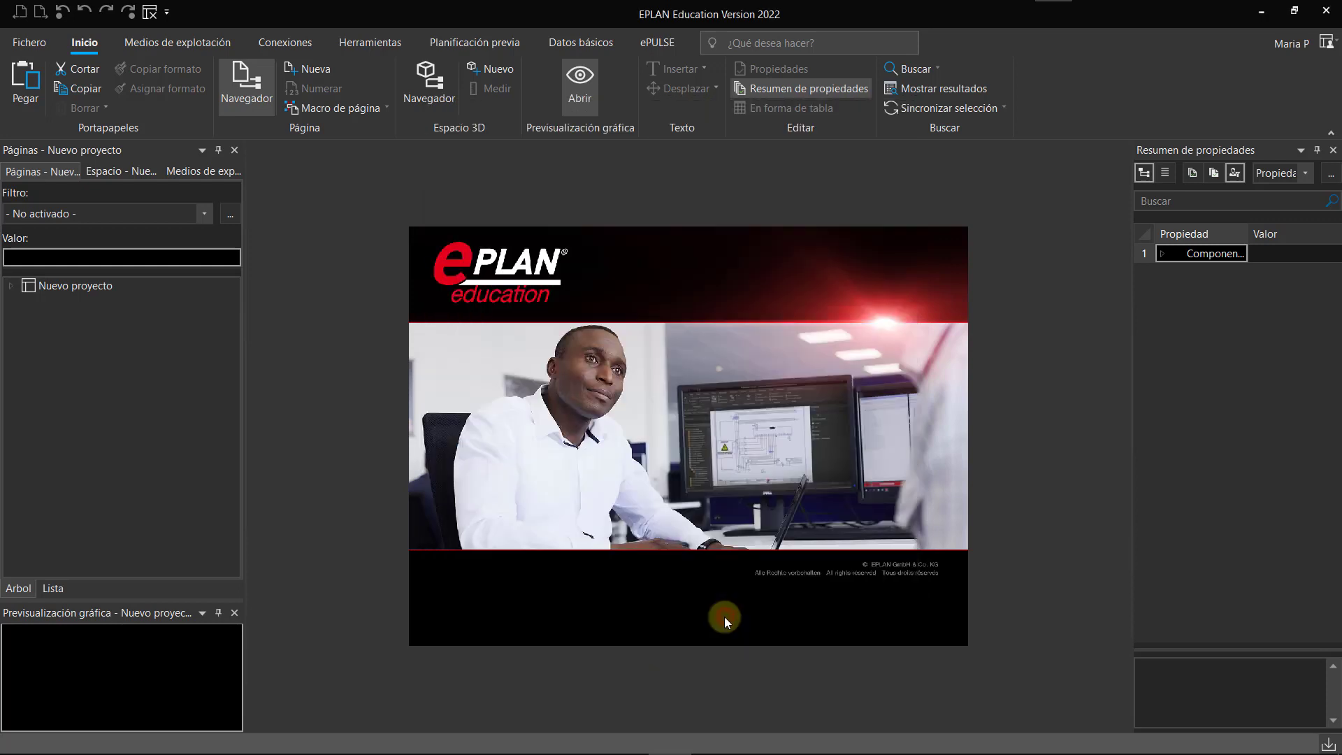
Reopen Nuevo proyecto's properties from the page navigator and inspect its structure, status and statistics views
left_click(93, 288)
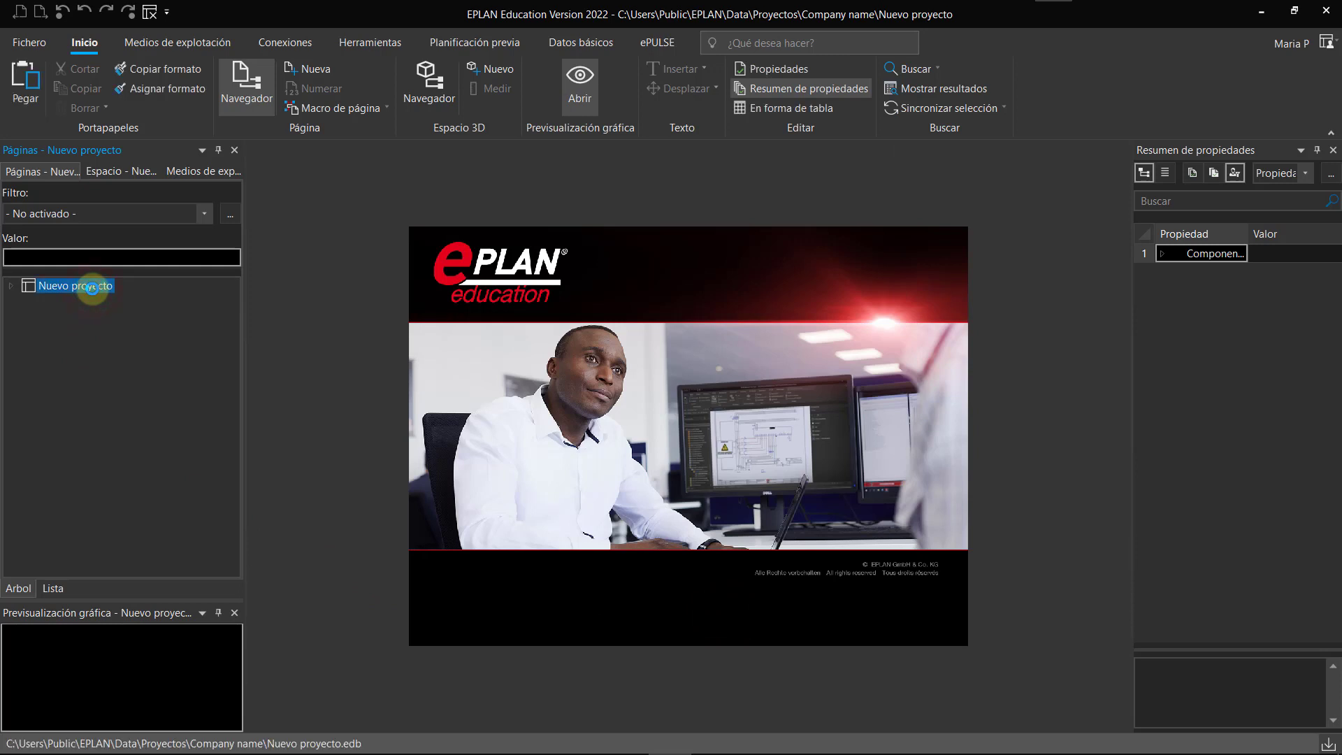
right_click(93, 288)
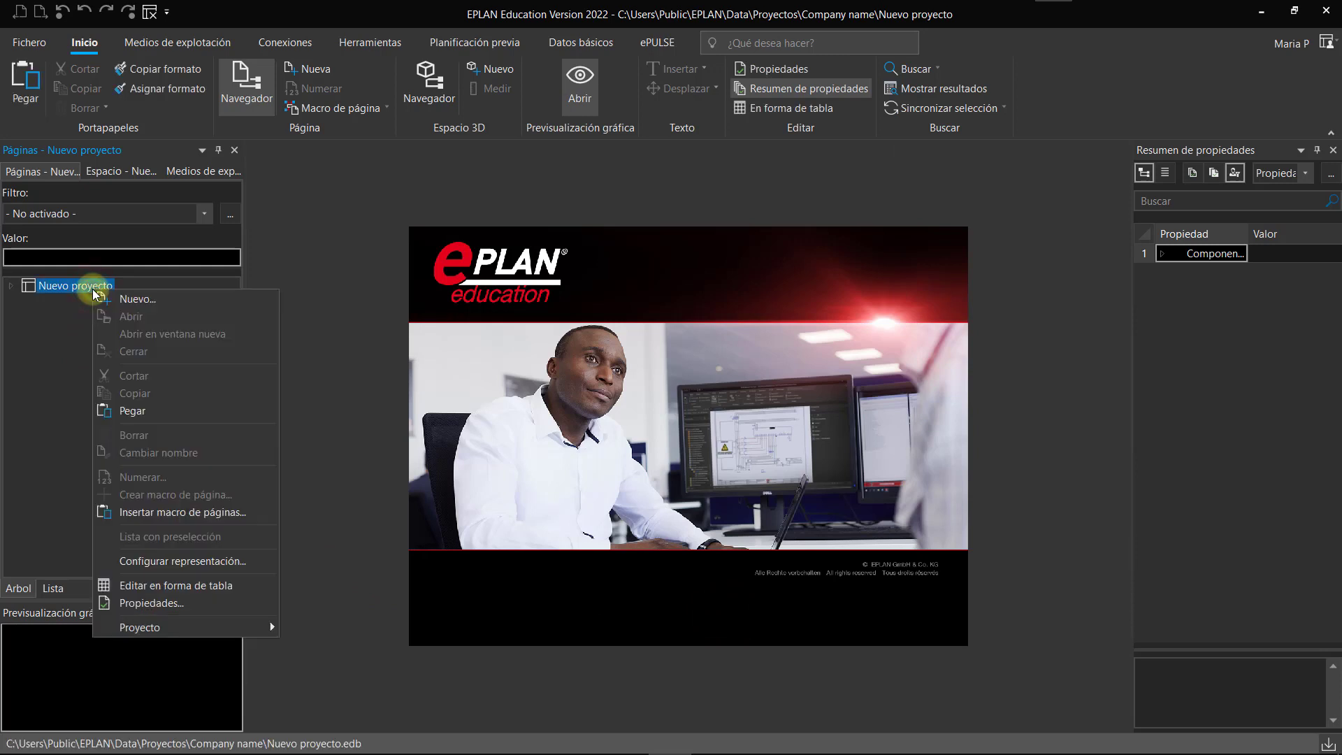
left_click(151, 604)
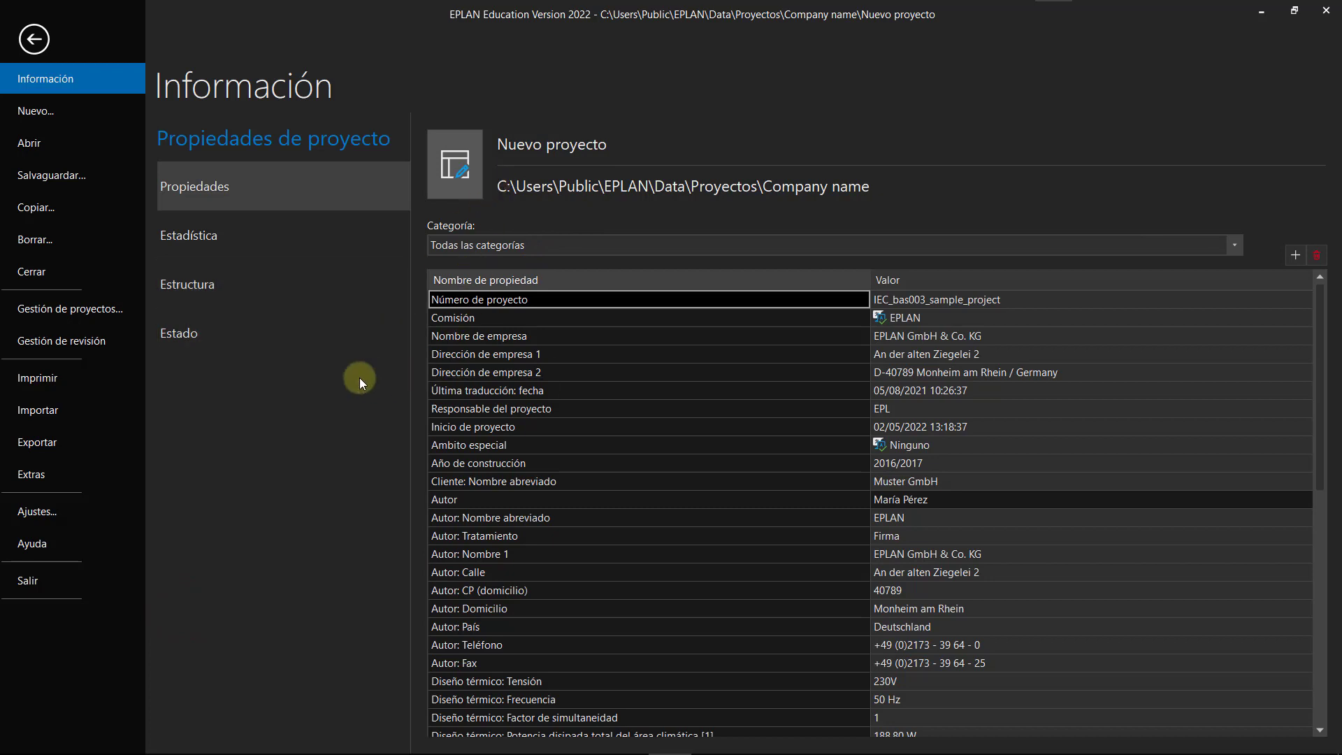
left_click(207, 289)
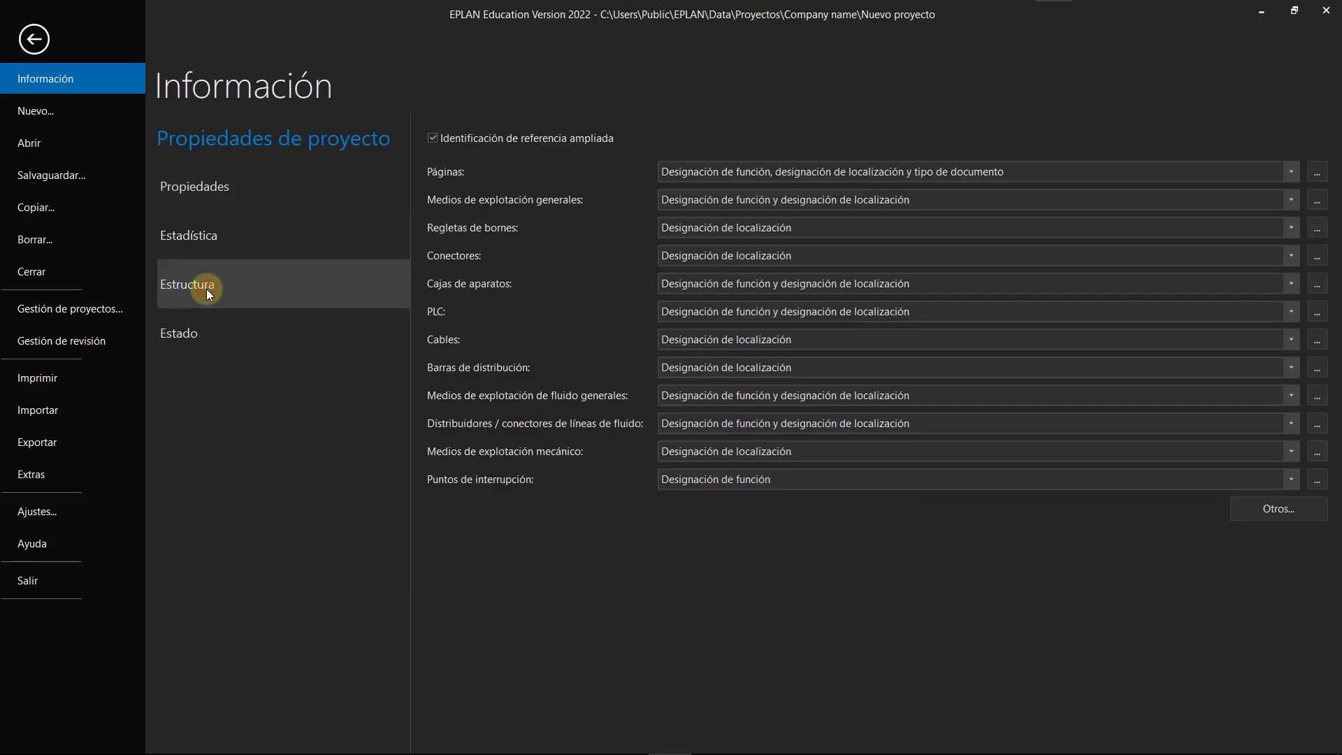
left_click(190, 329)
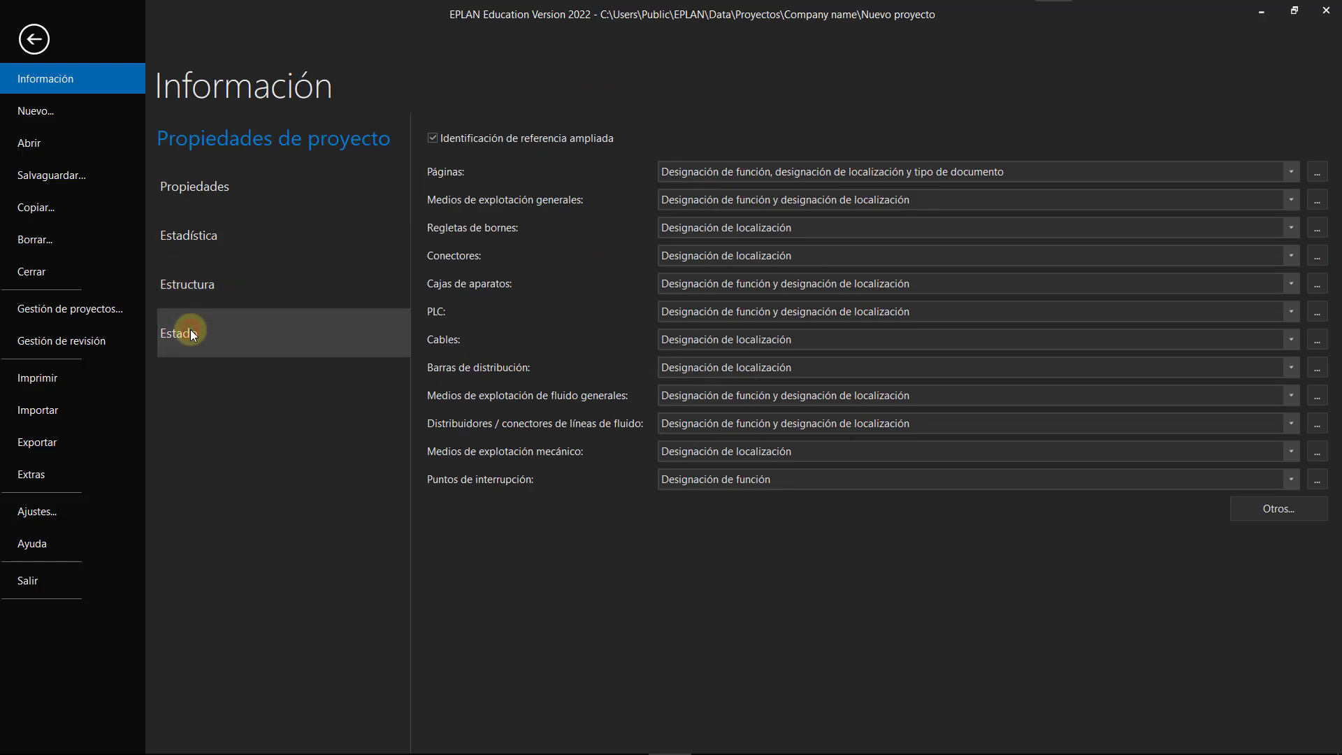
left_click(201, 286)
left_click(204, 259)
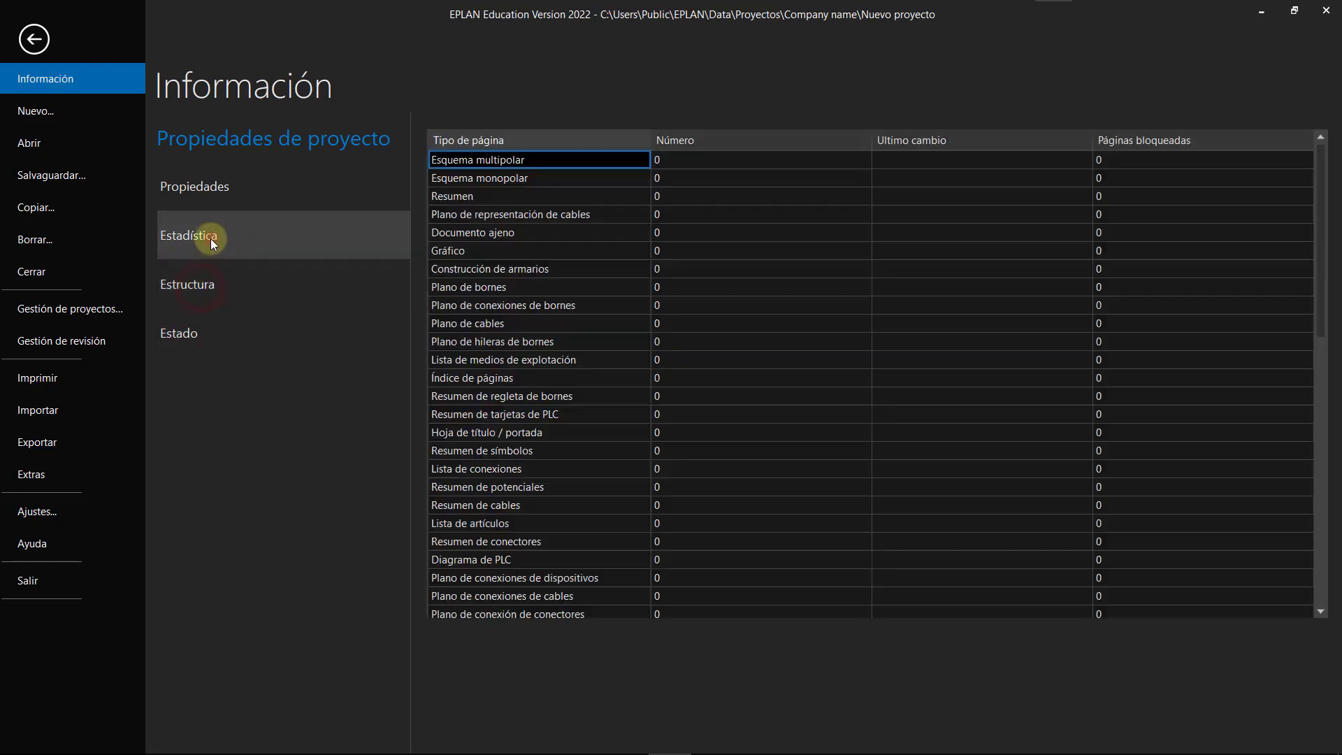
Leave the project information view, reopen Nuevo proyecto's properties from the page navigator, and return to the workspace
left_click(22, 44)
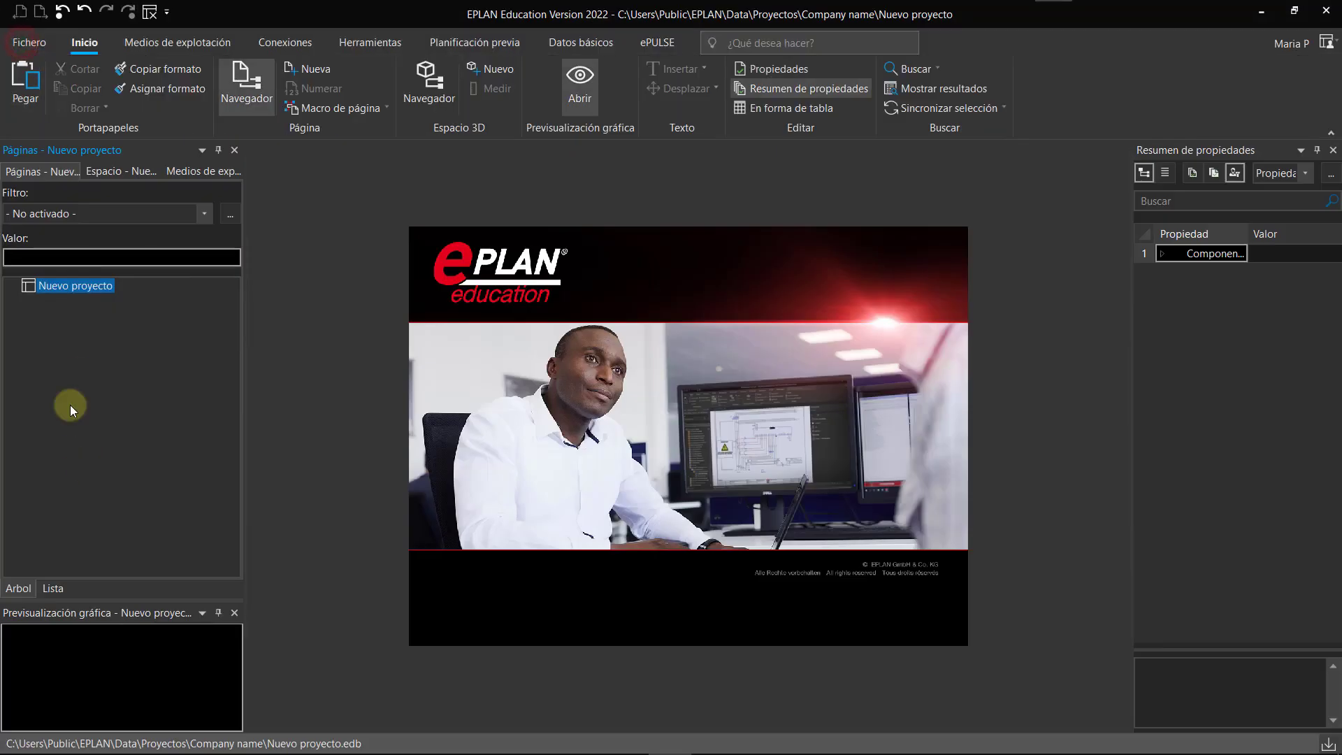
left_click(25, 289)
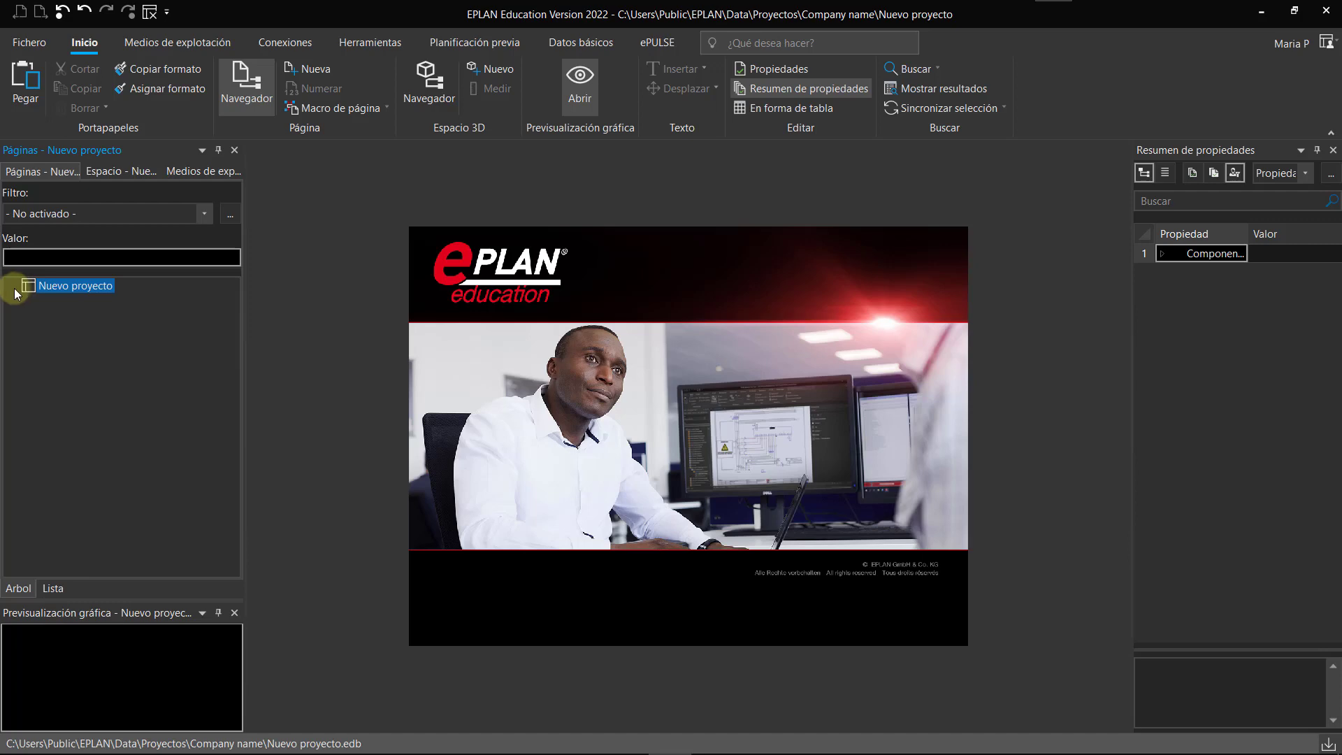
right_click(68, 288)
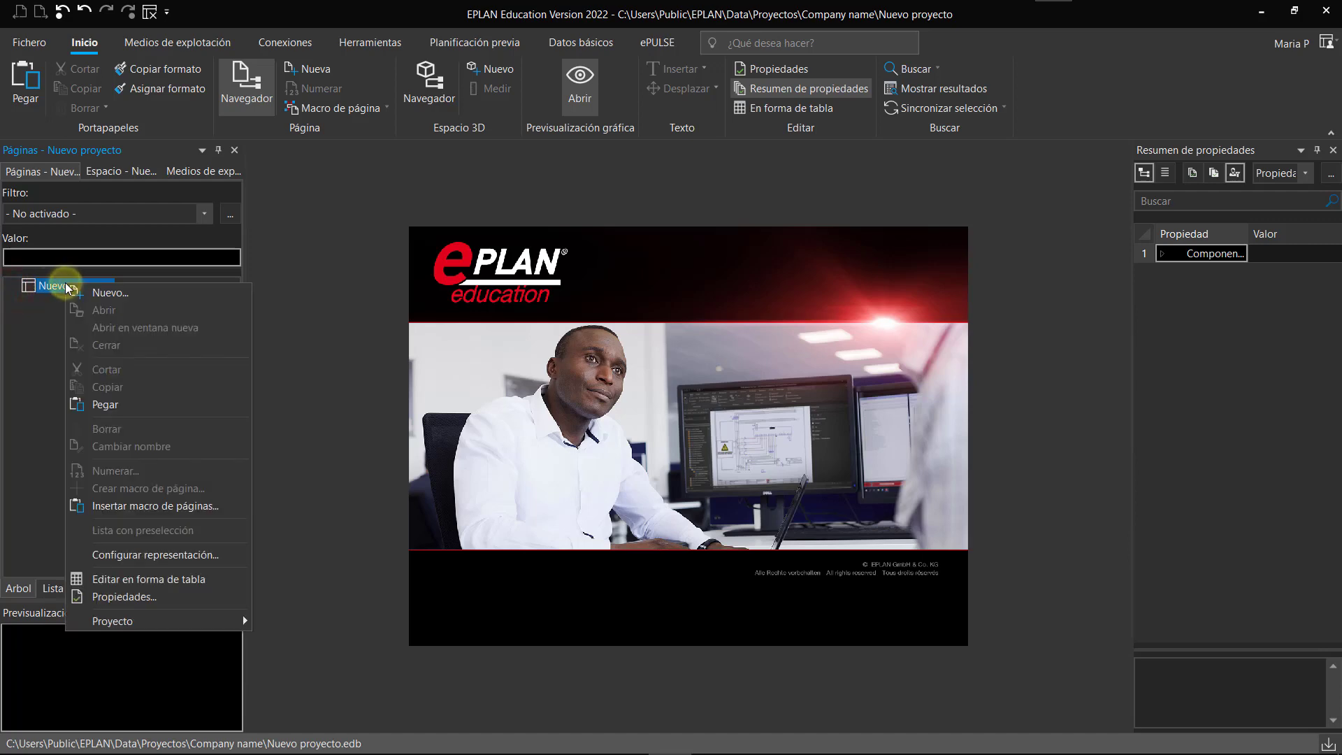
left_click(100, 594)
left_click(36, 43)
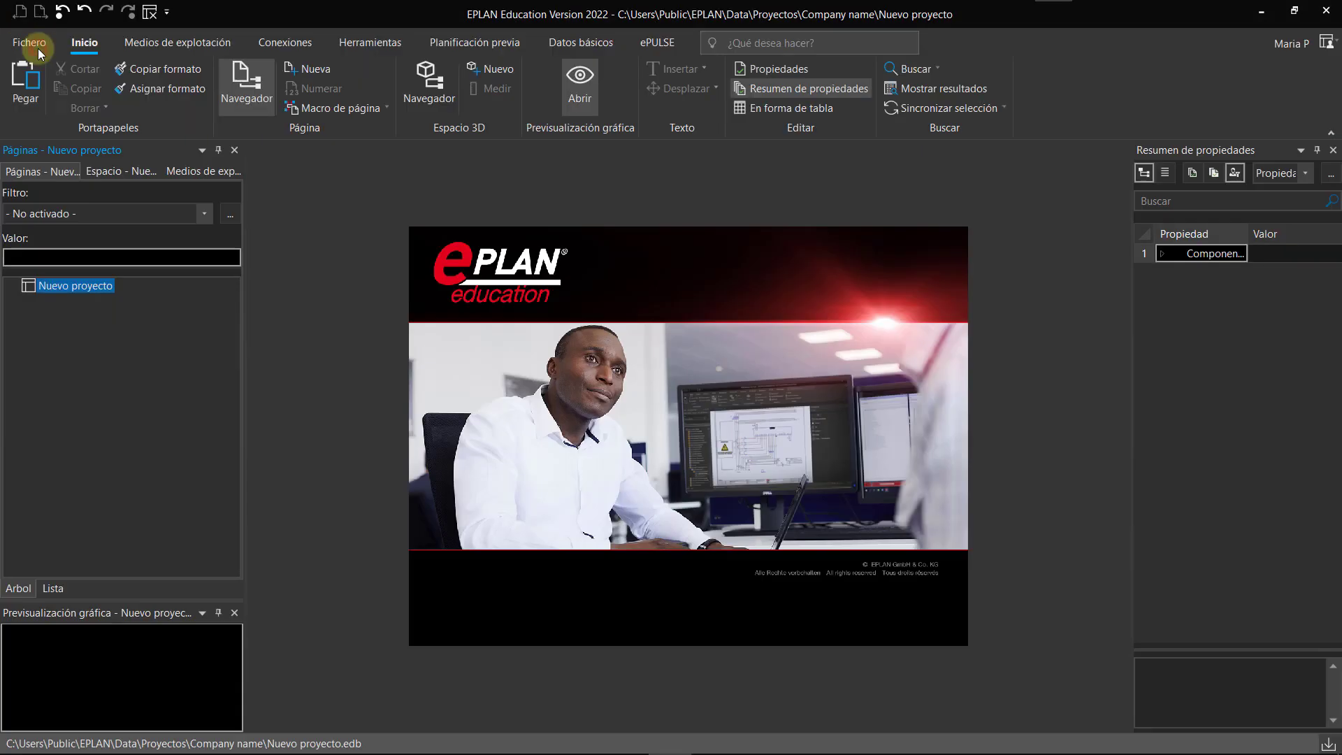
Create page 1 in Nuevo proyecto with the added page type Hoja de título / portada (A)
right_click(72, 286)
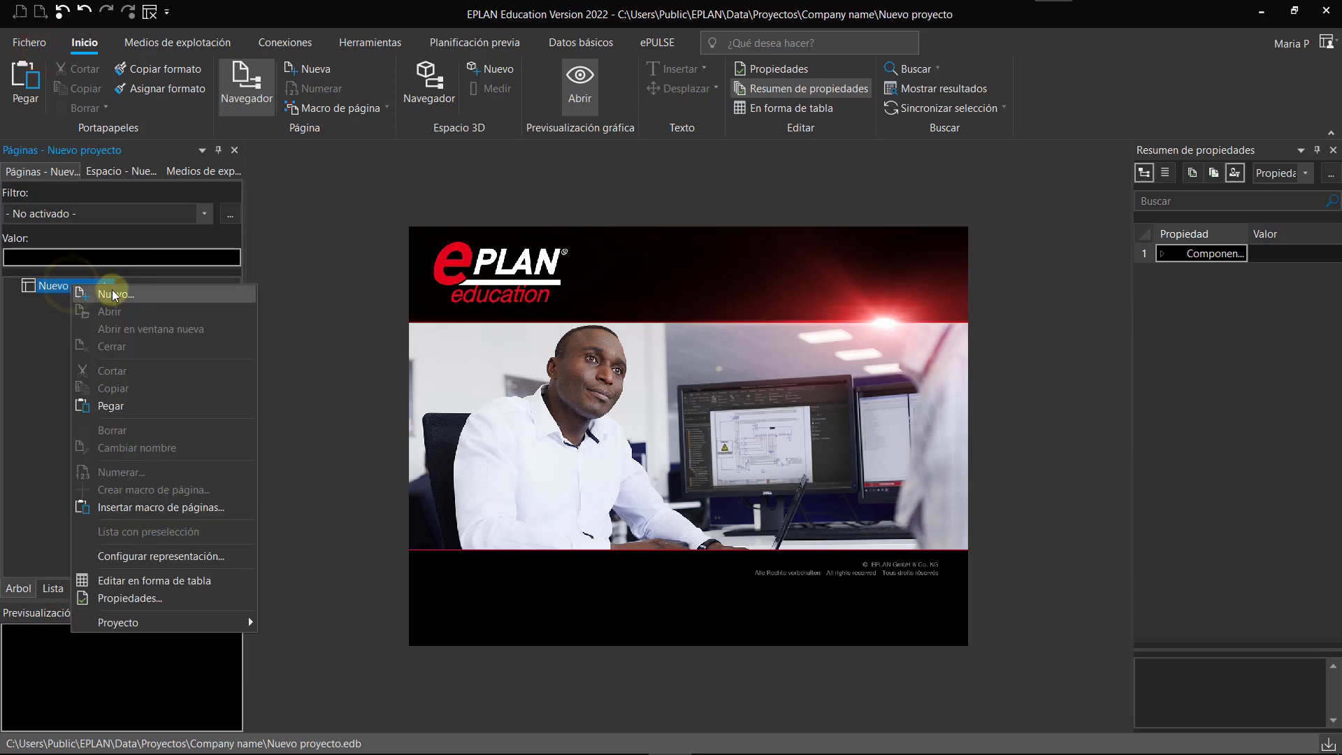
right_click(47, 286)
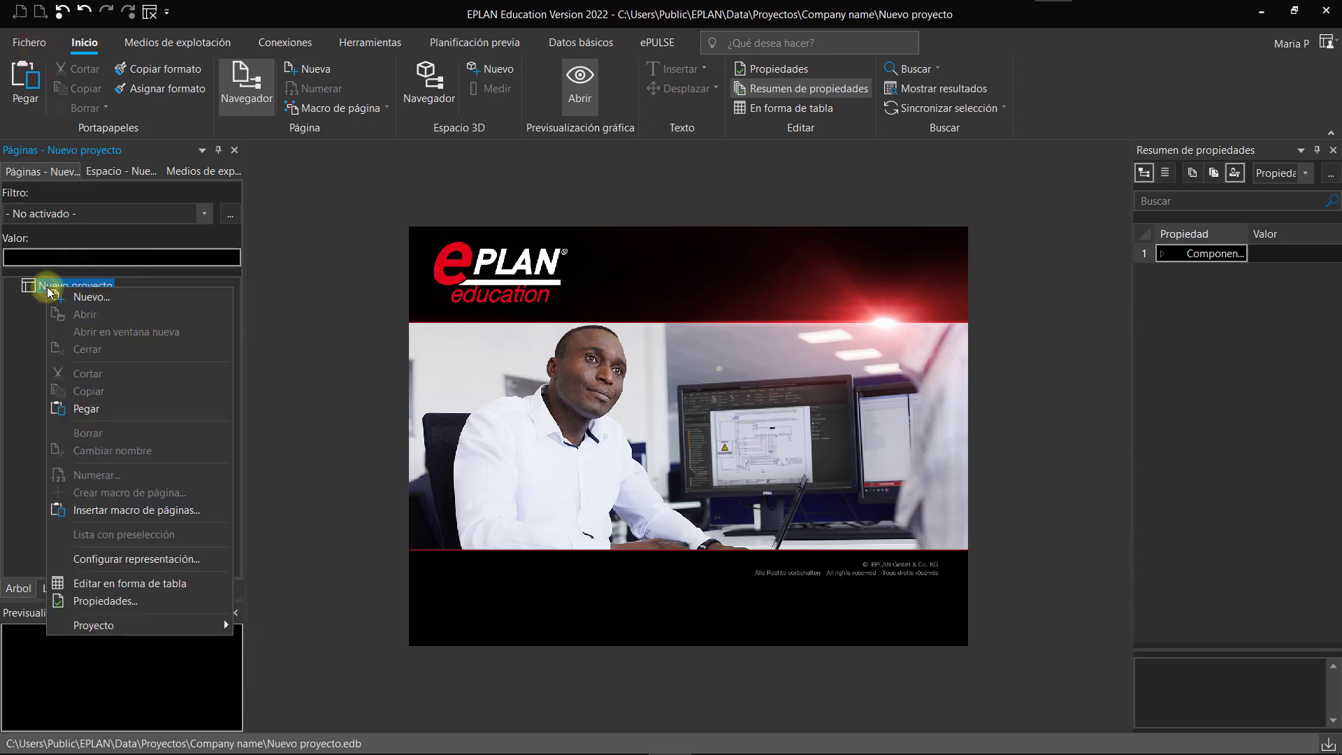
left_click(104, 298)
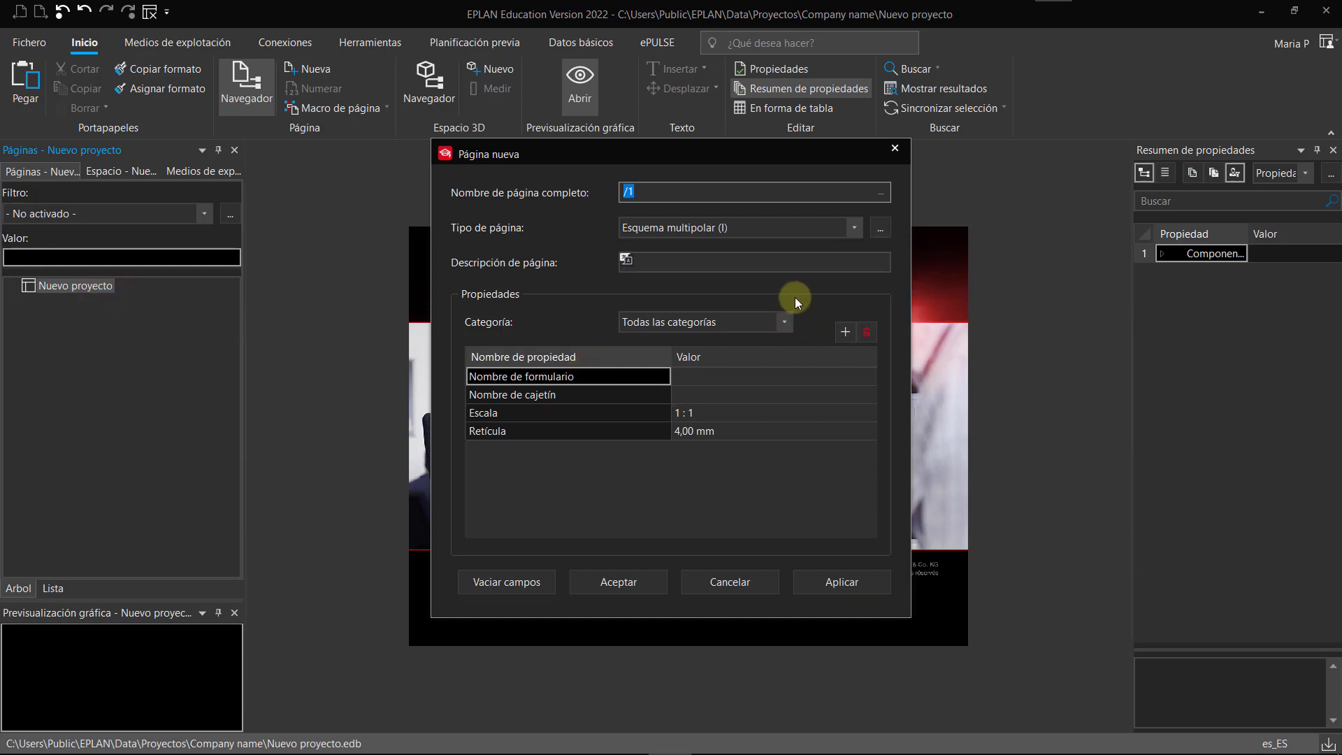
left_click(855, 231)
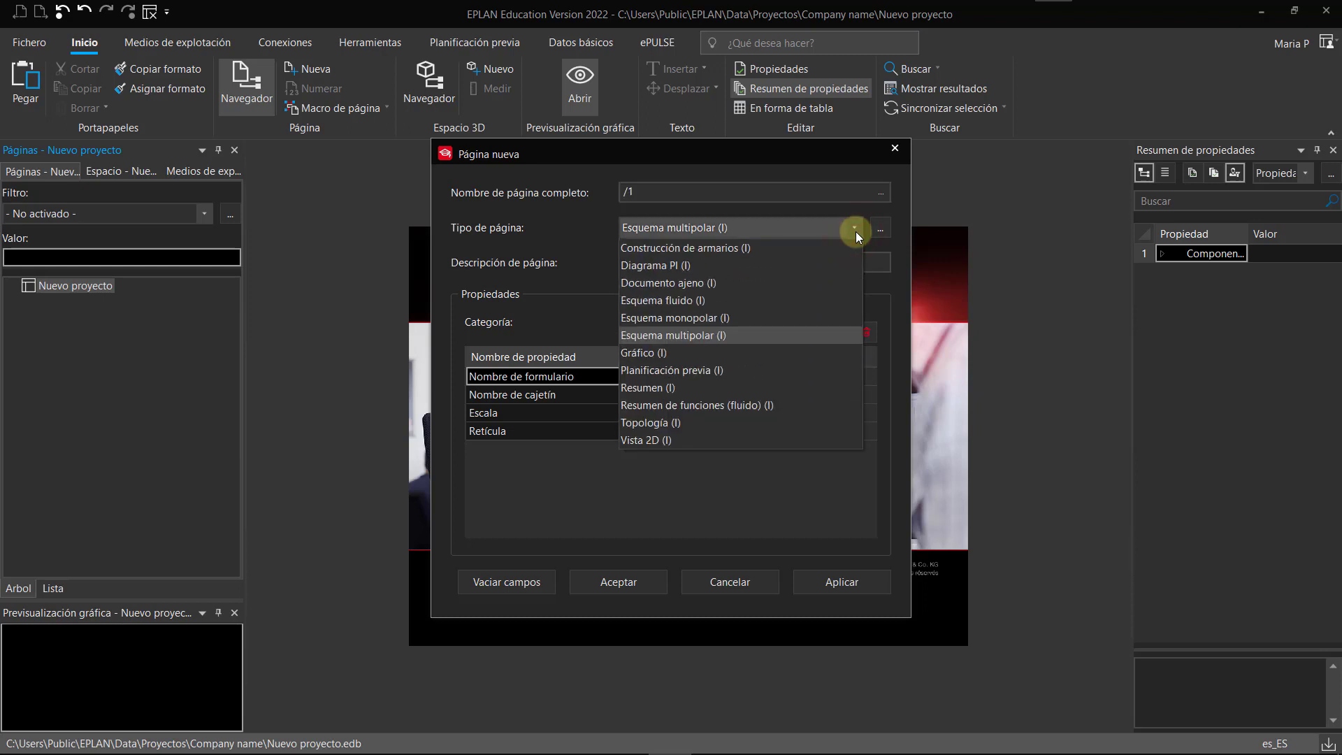
left_click(855, 232)
left_click(879, 228)
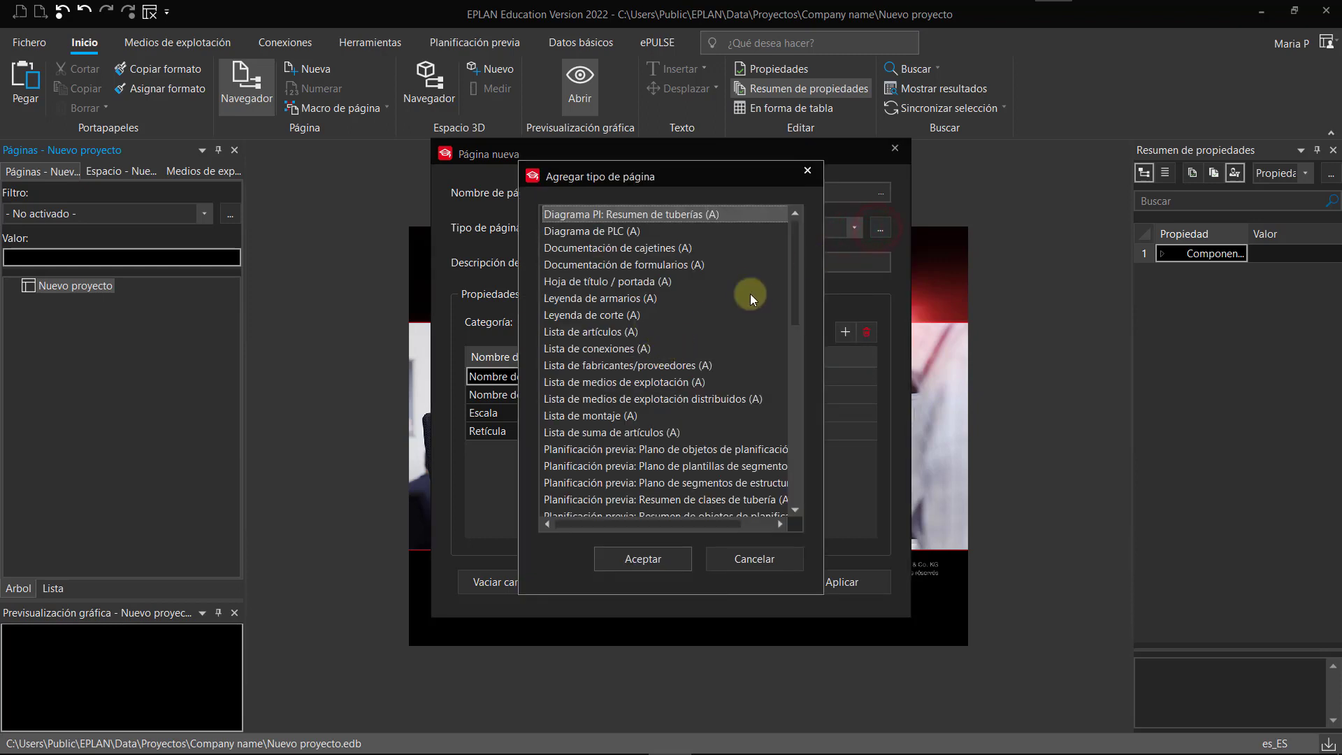
left_click(601, 283)
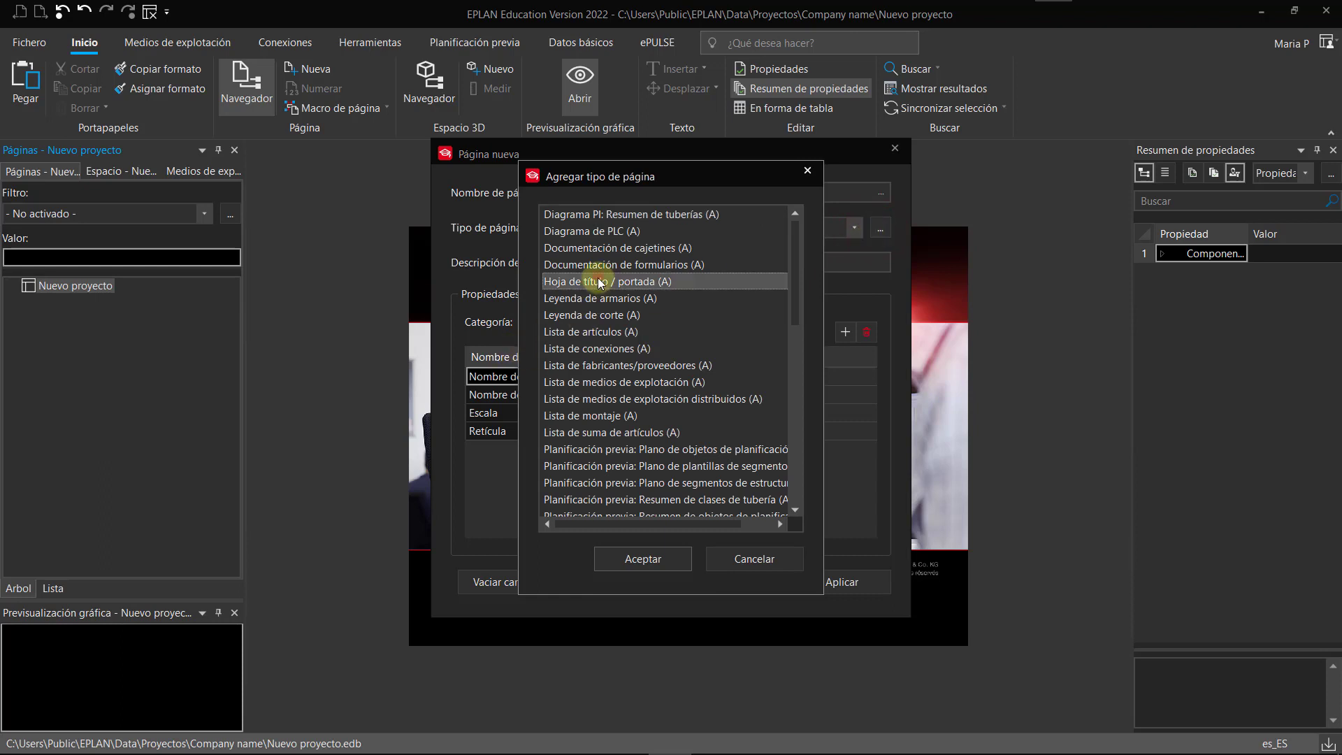
left_click(655, 561)
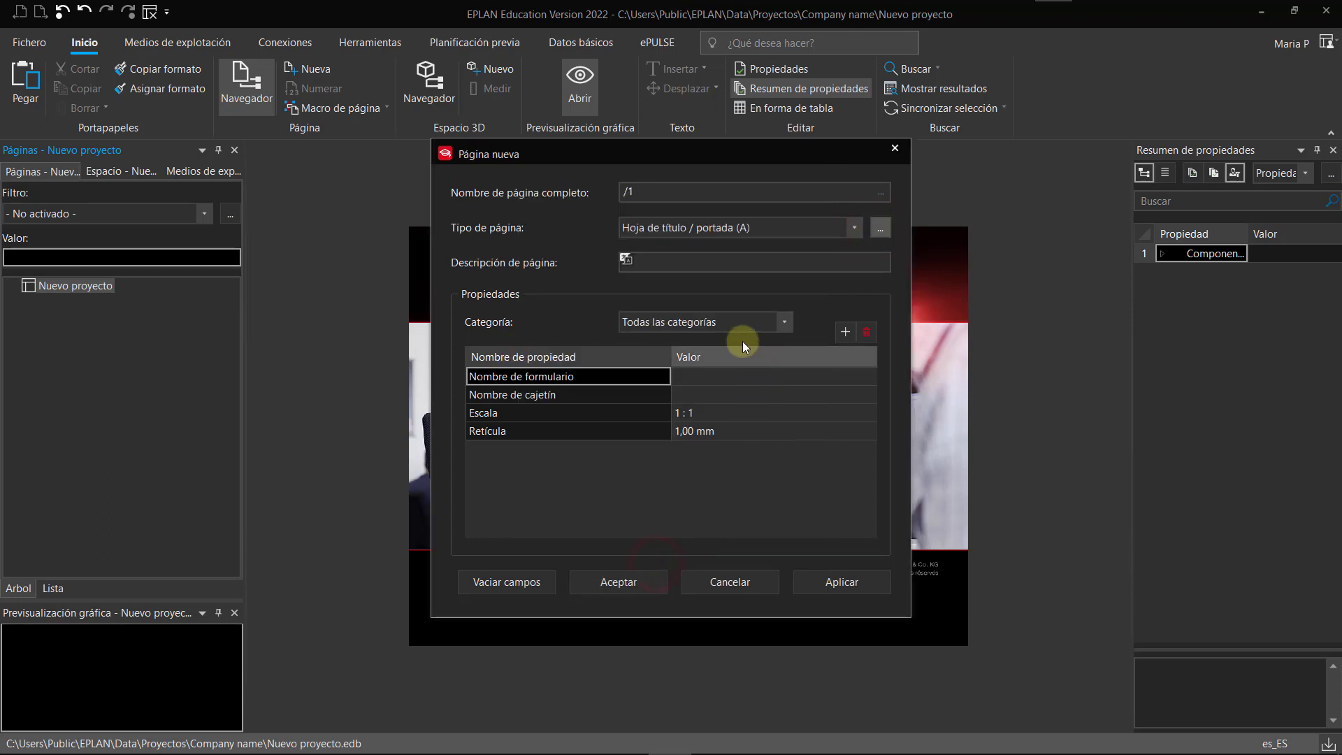
left_click(654, 262)
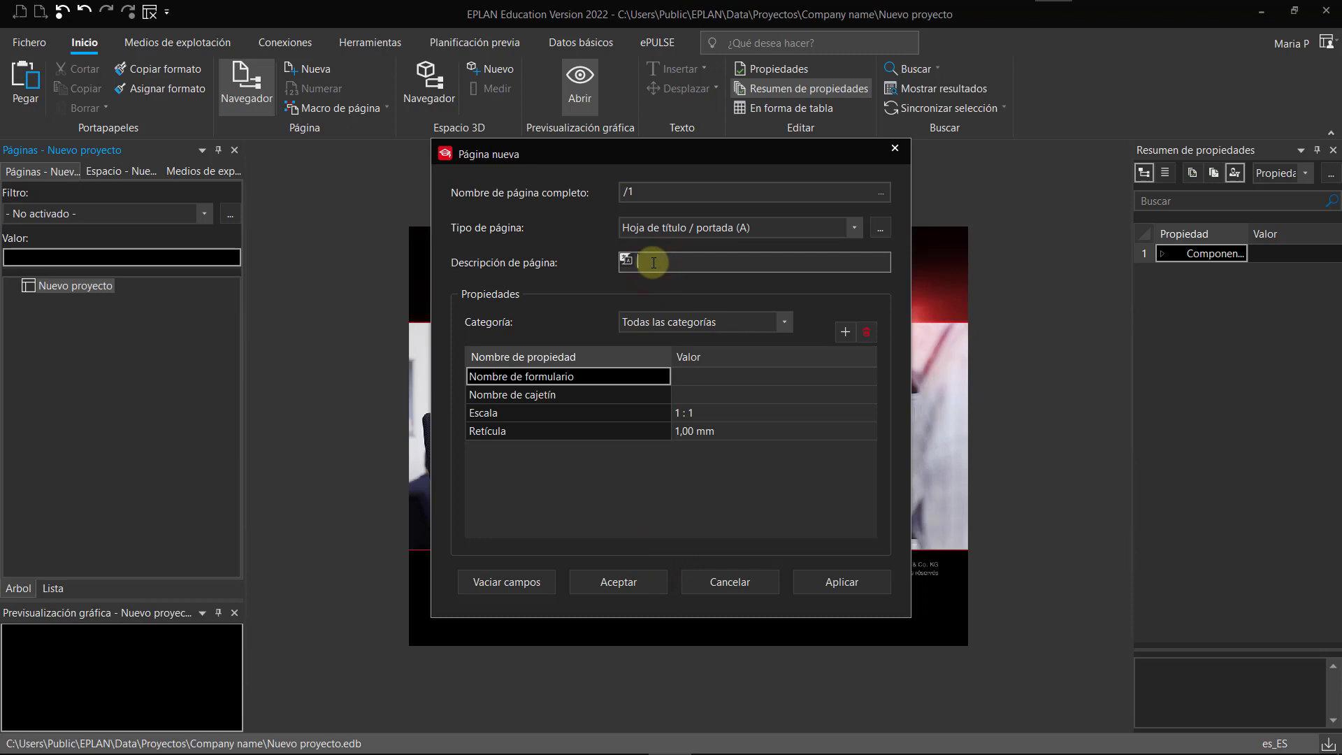
left_click(633, 580)
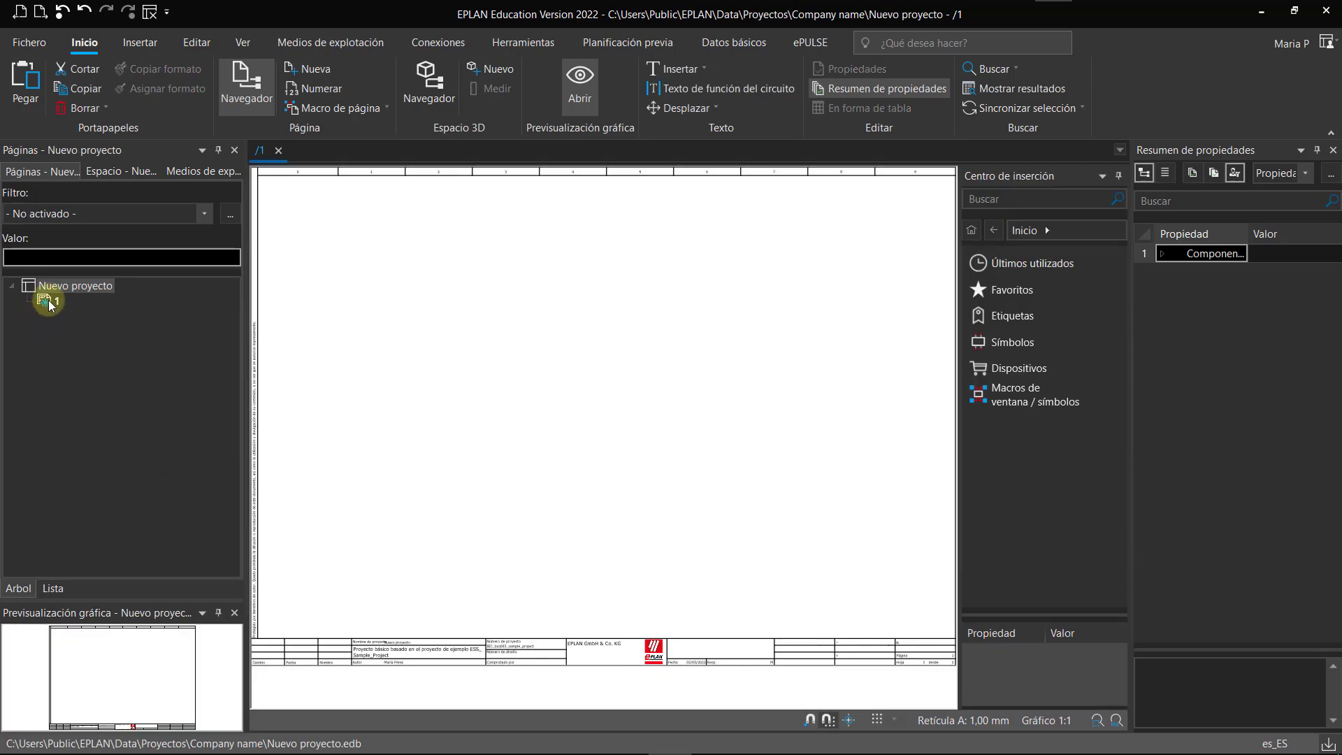
Edit the properties of page 1 and set its page description to Portada
left_click(49, 302)
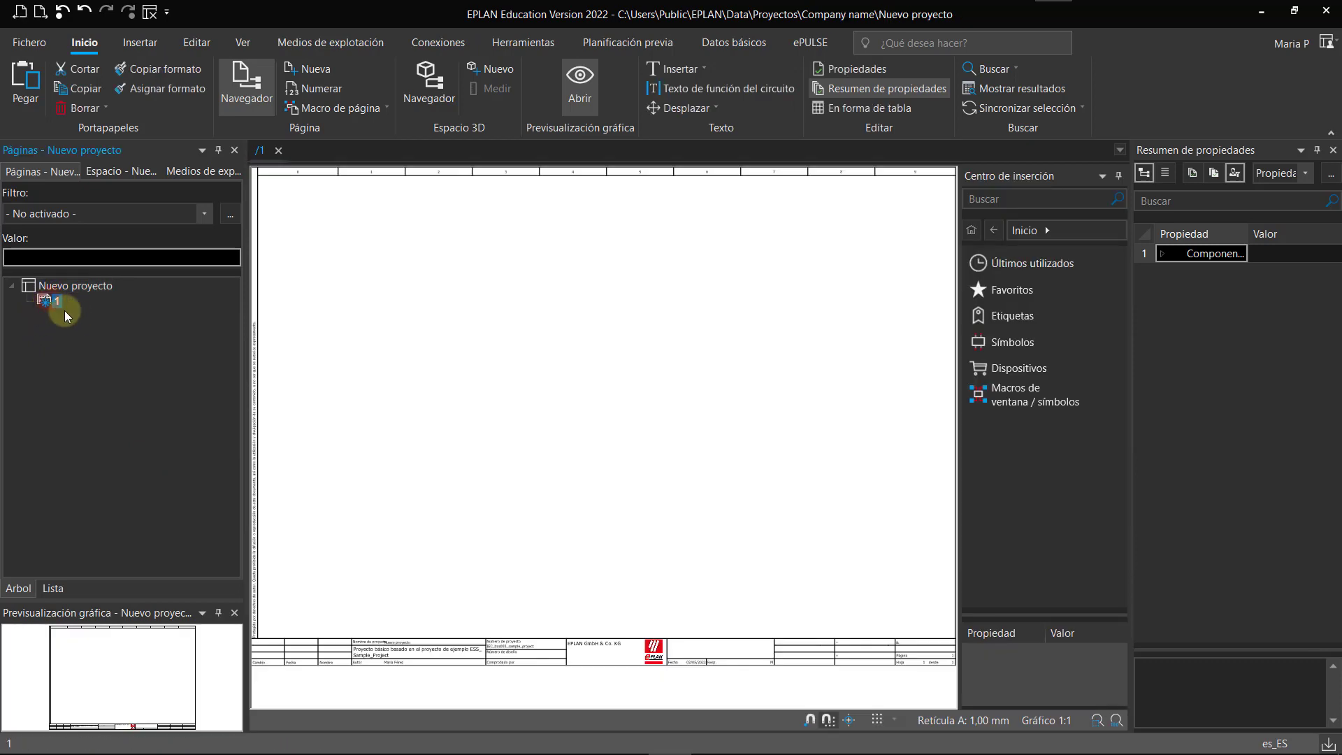
right_click(49, 305)
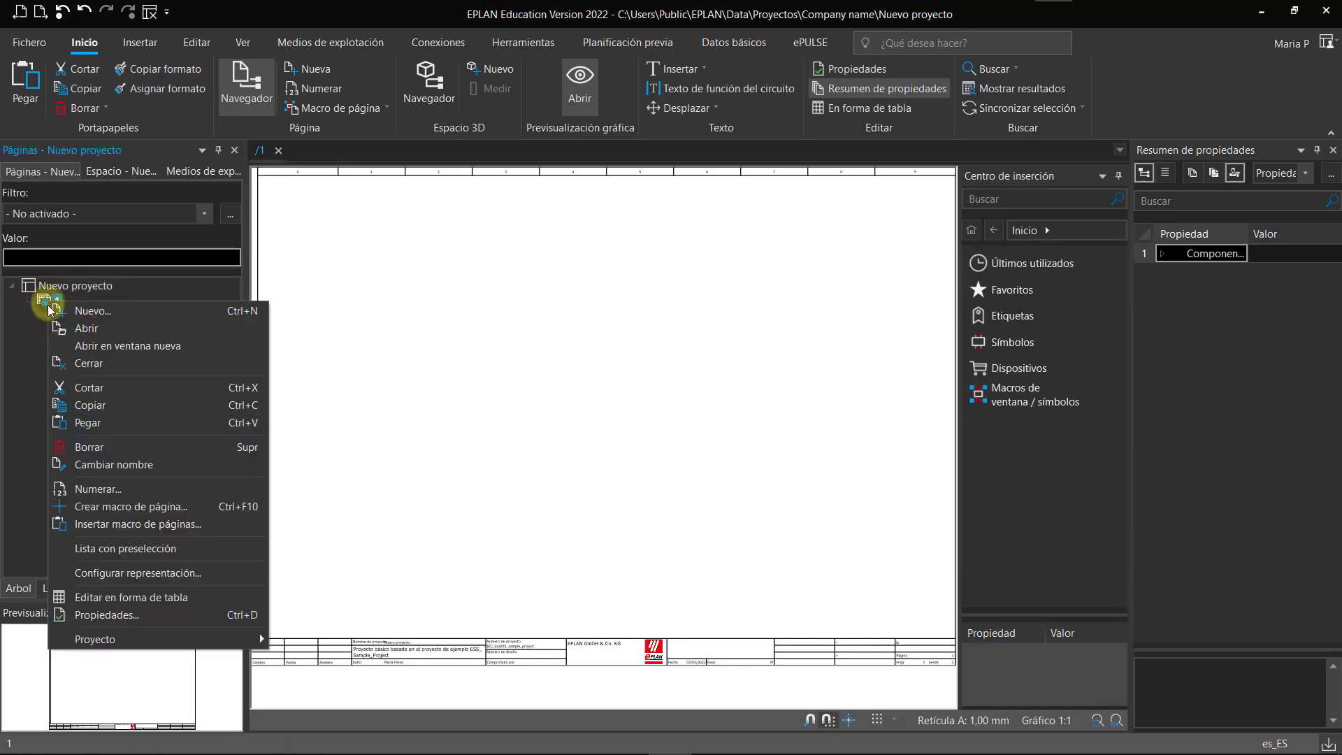
left_click(102, 617)
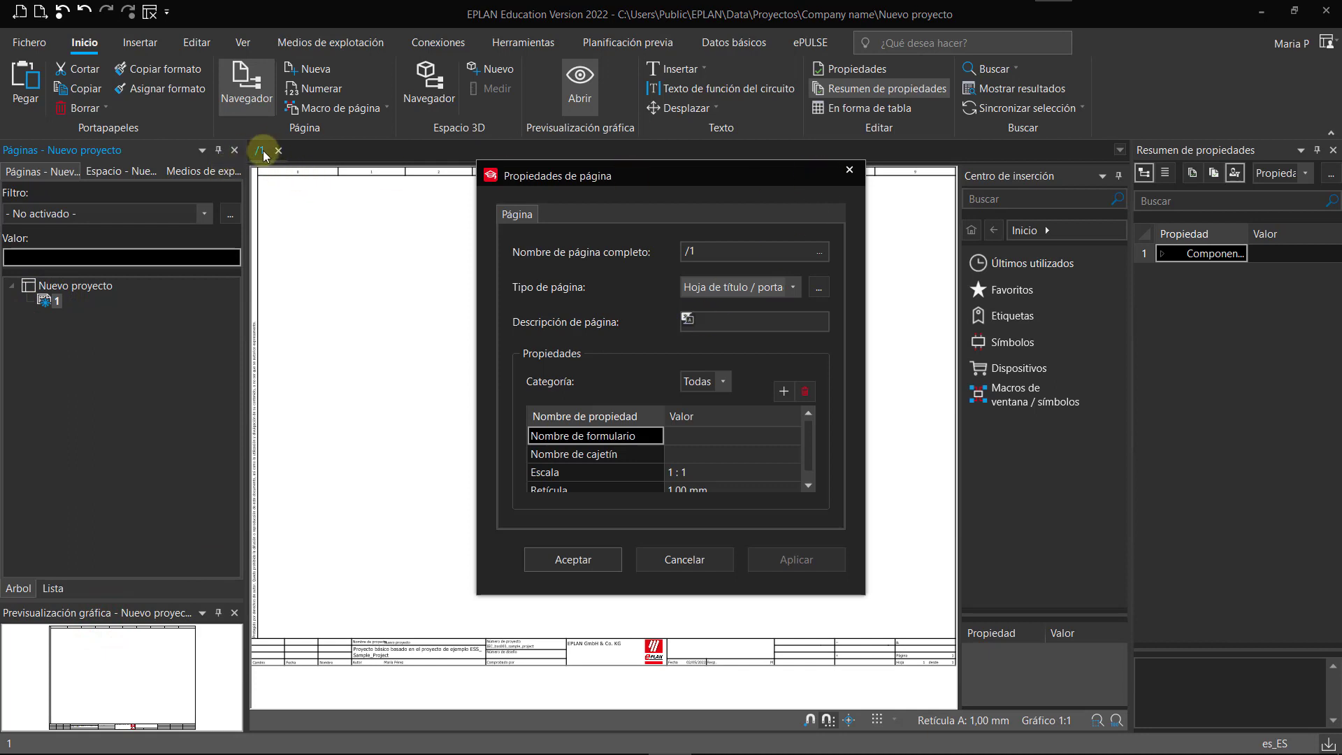
left_click(716, 317)
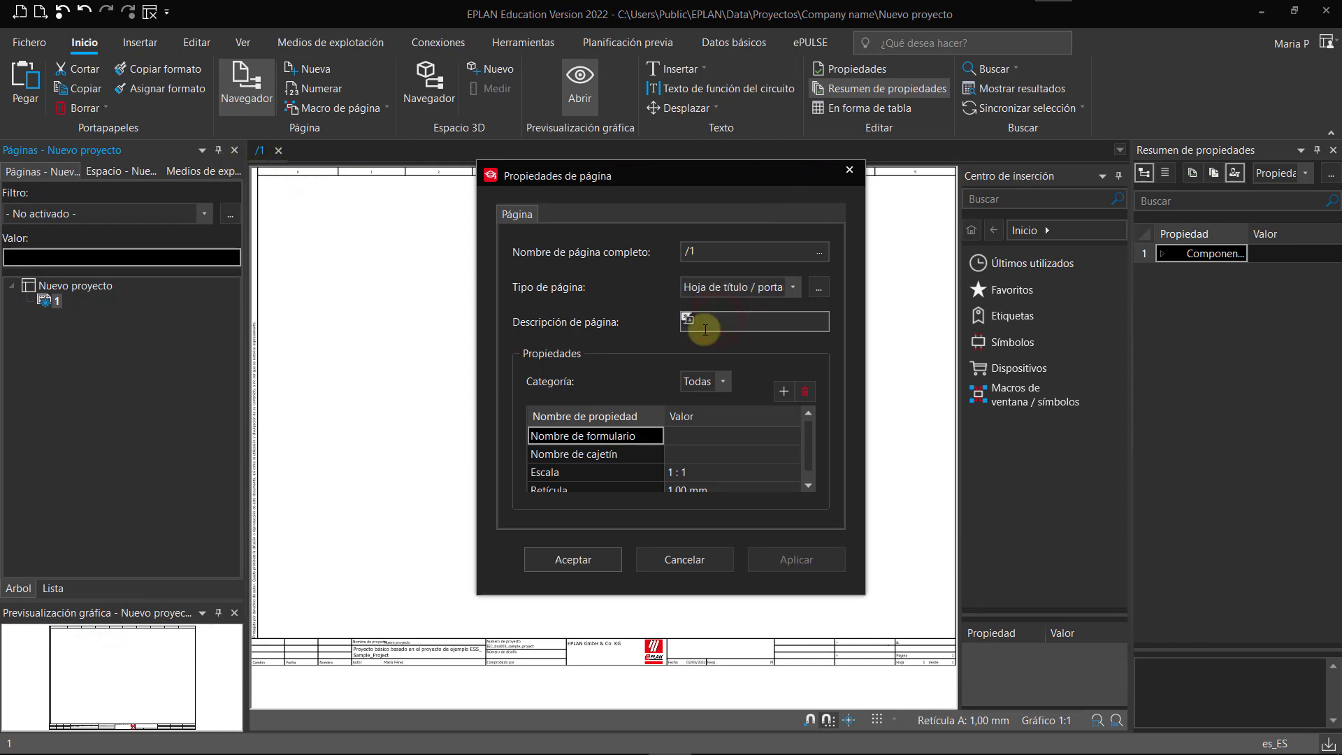
type("Porta bomba")
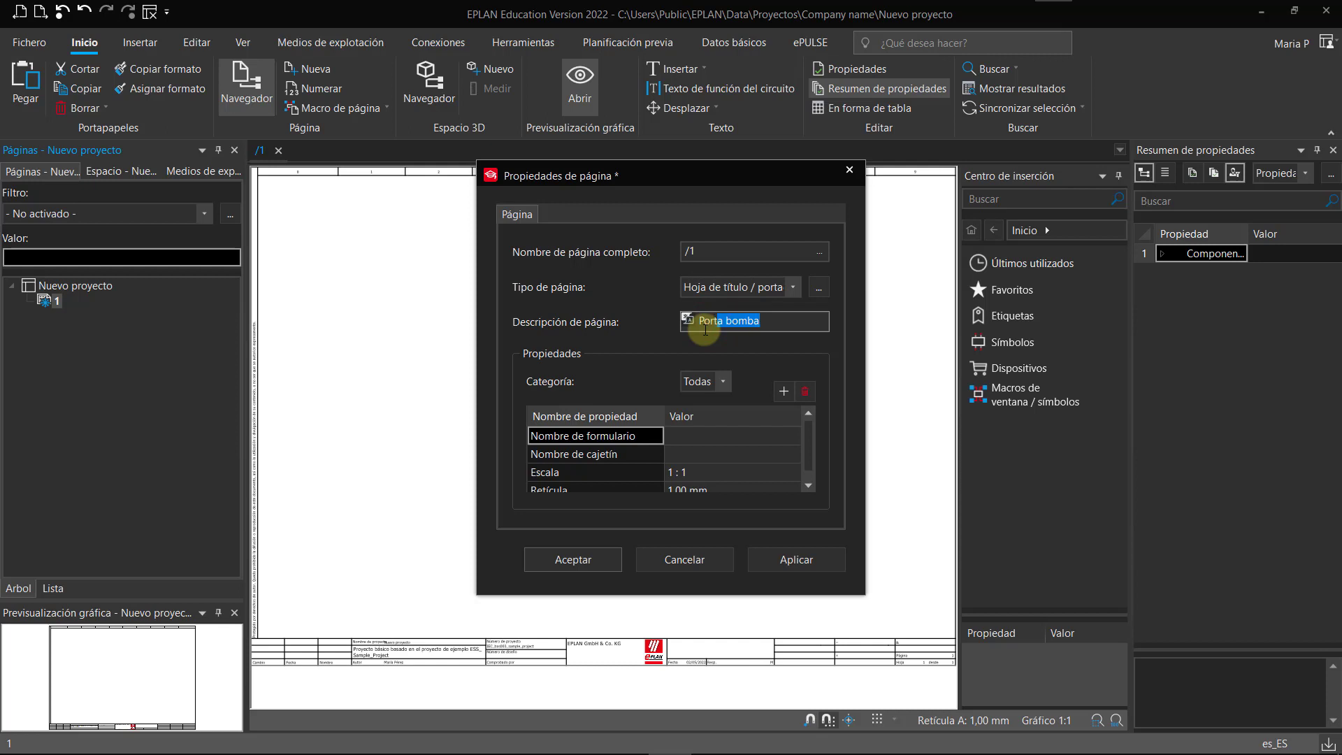
key("End")
key("BackSpace")
key("BackSpace")
key("BackSpace")
key("BackSpace")
key("BackSpace")
type("da")
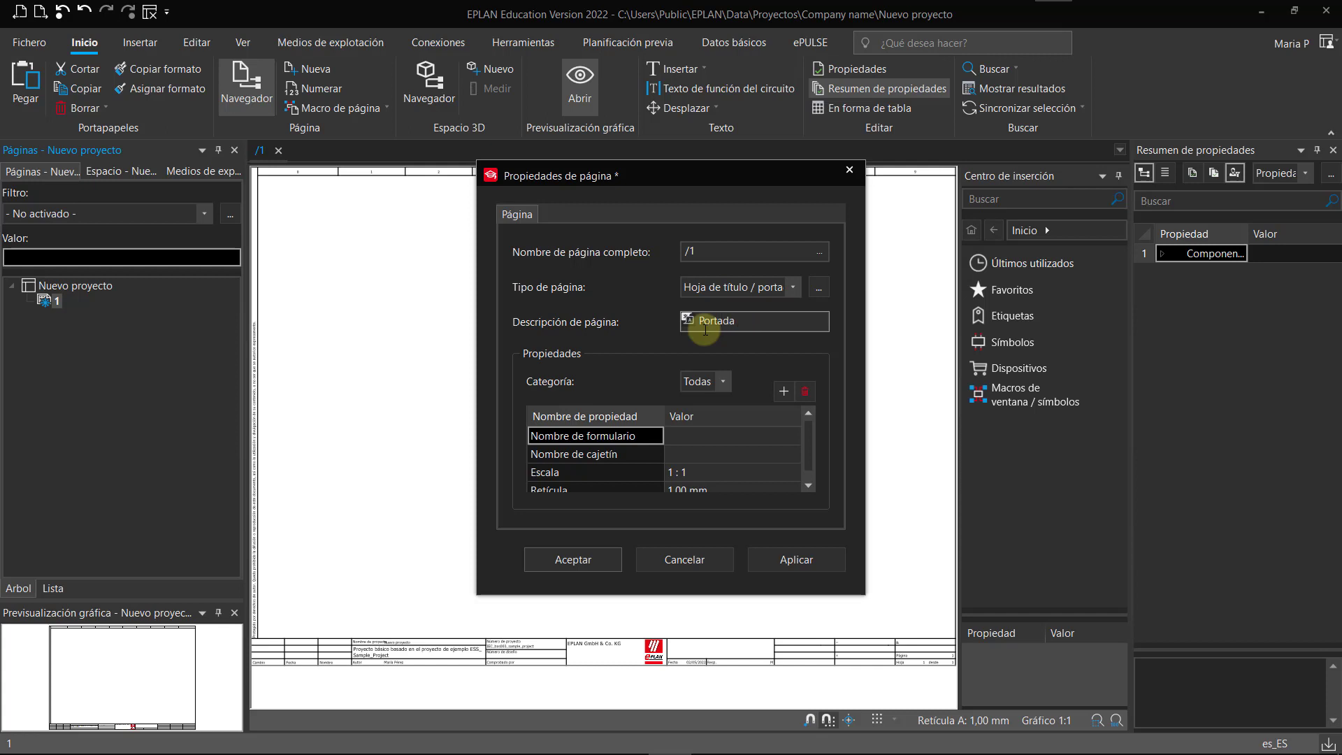
Assign the form F26_004 to the Portada page and accept its page properties
left_click(791, 433)
left_click(795, 436)
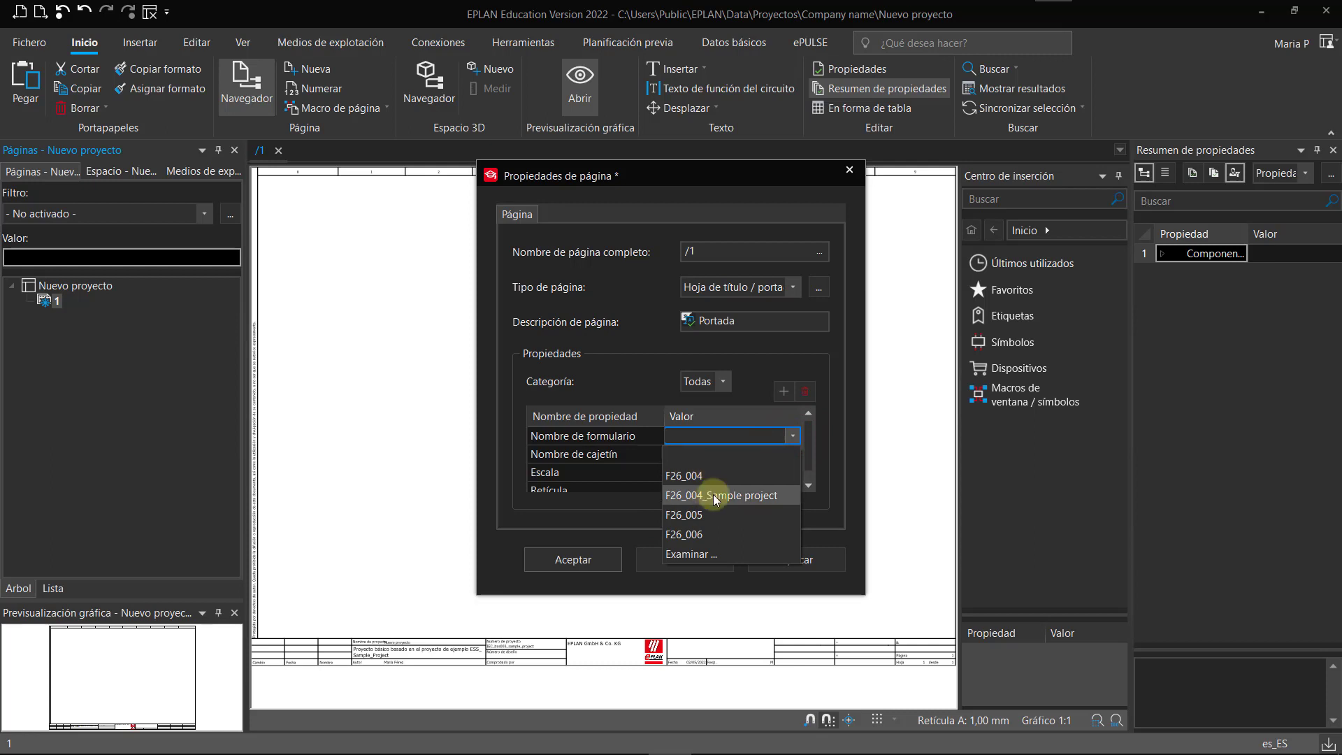
left_click(703, 475)
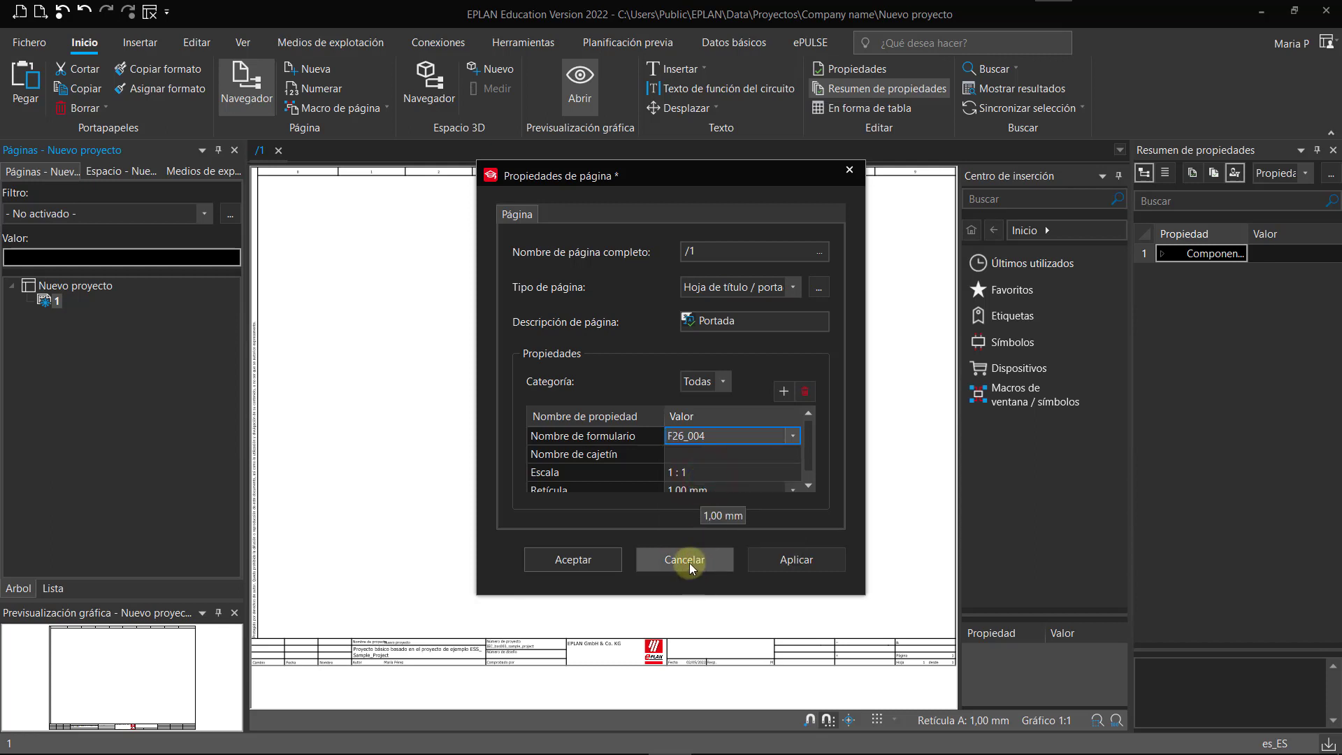
left_click(590, 558)
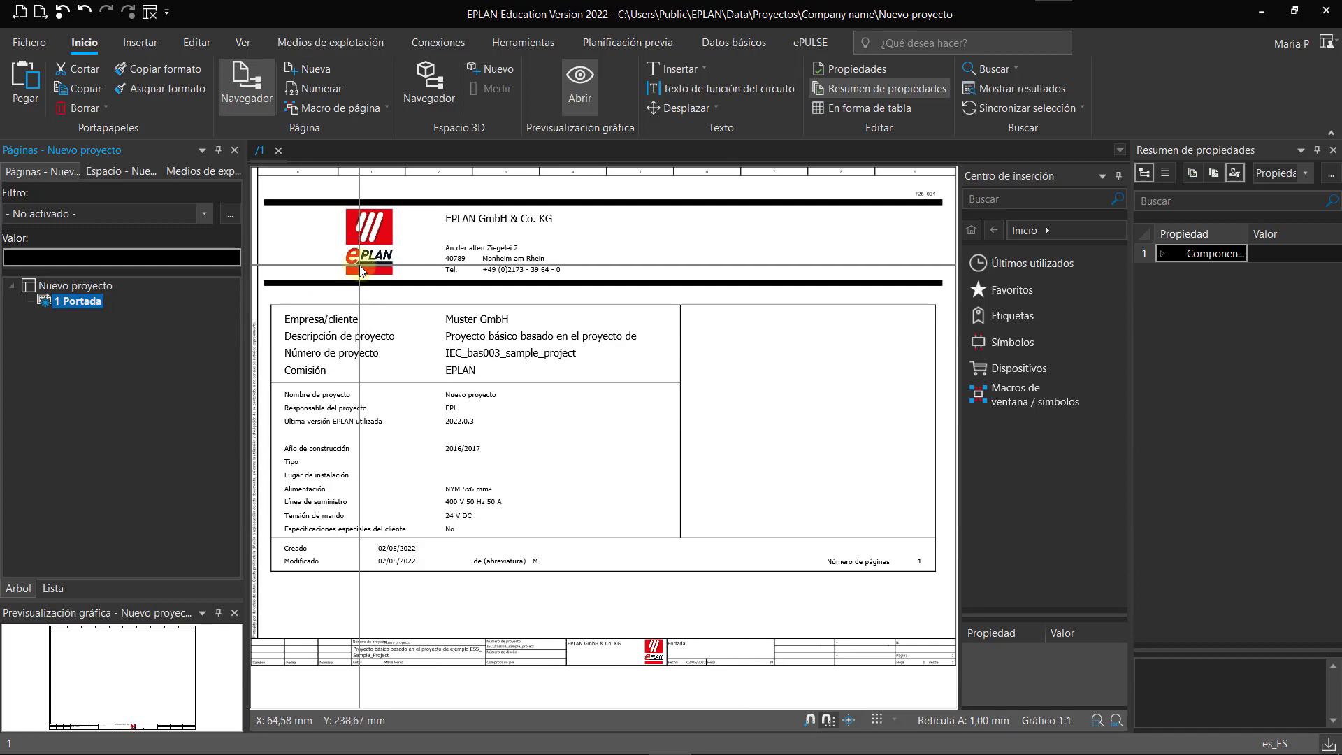
Create page 2 in Nuevo proyecto as an Esquema multipolar (I) page with the description Potencia
left_click(59, 285)
right_click(65, 286)
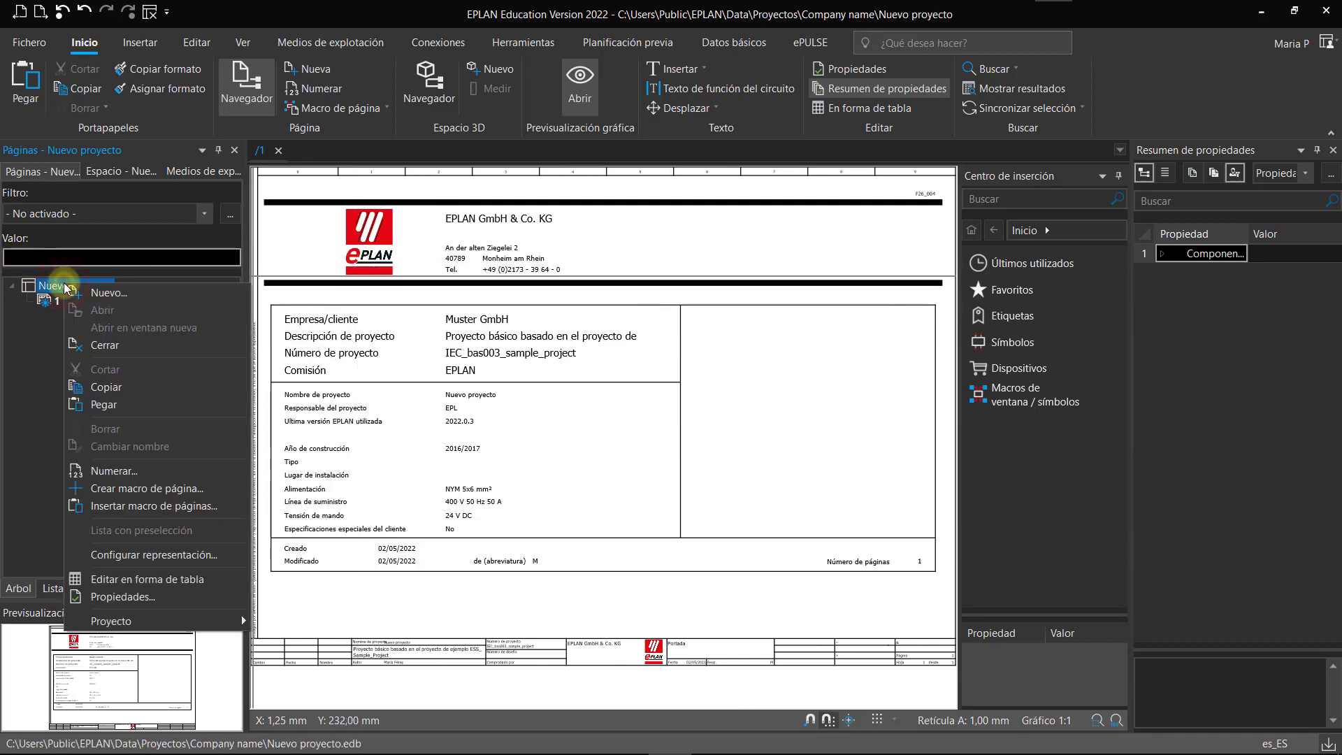
left_click(98, 293)
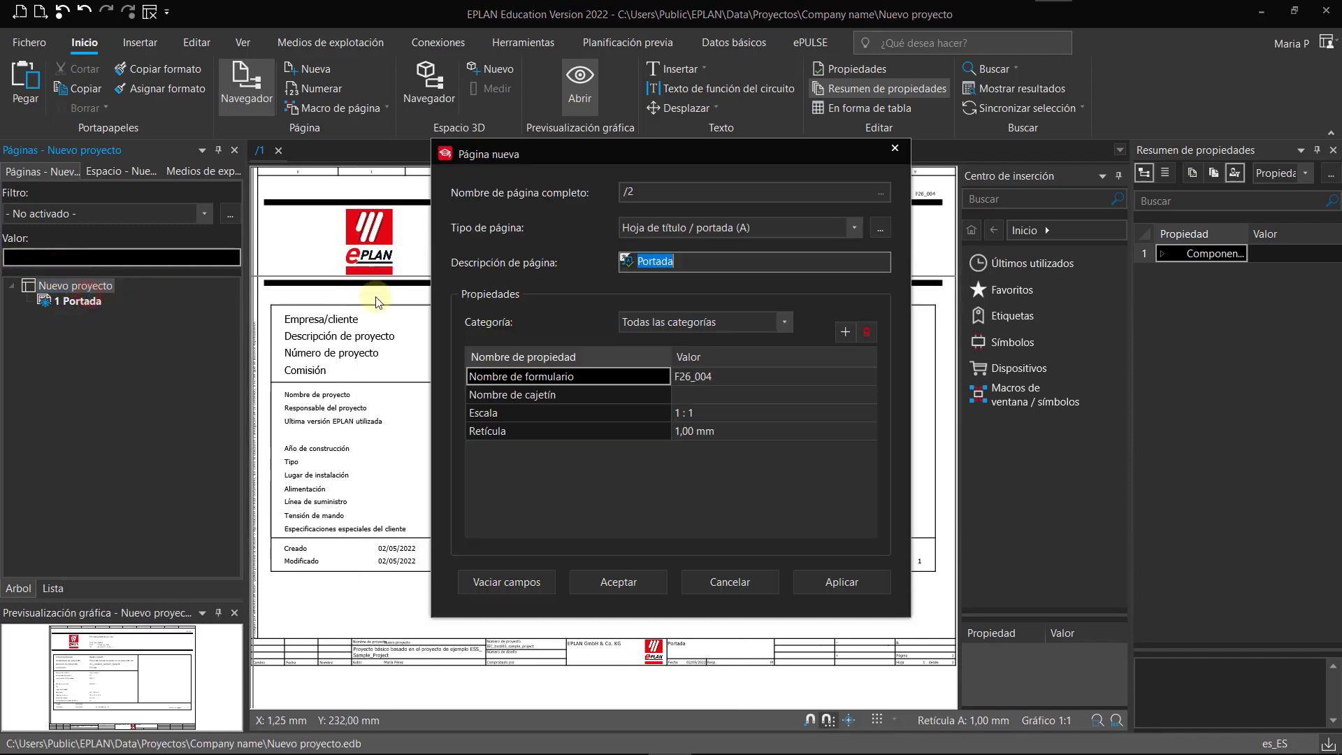
left_click(802, 227)
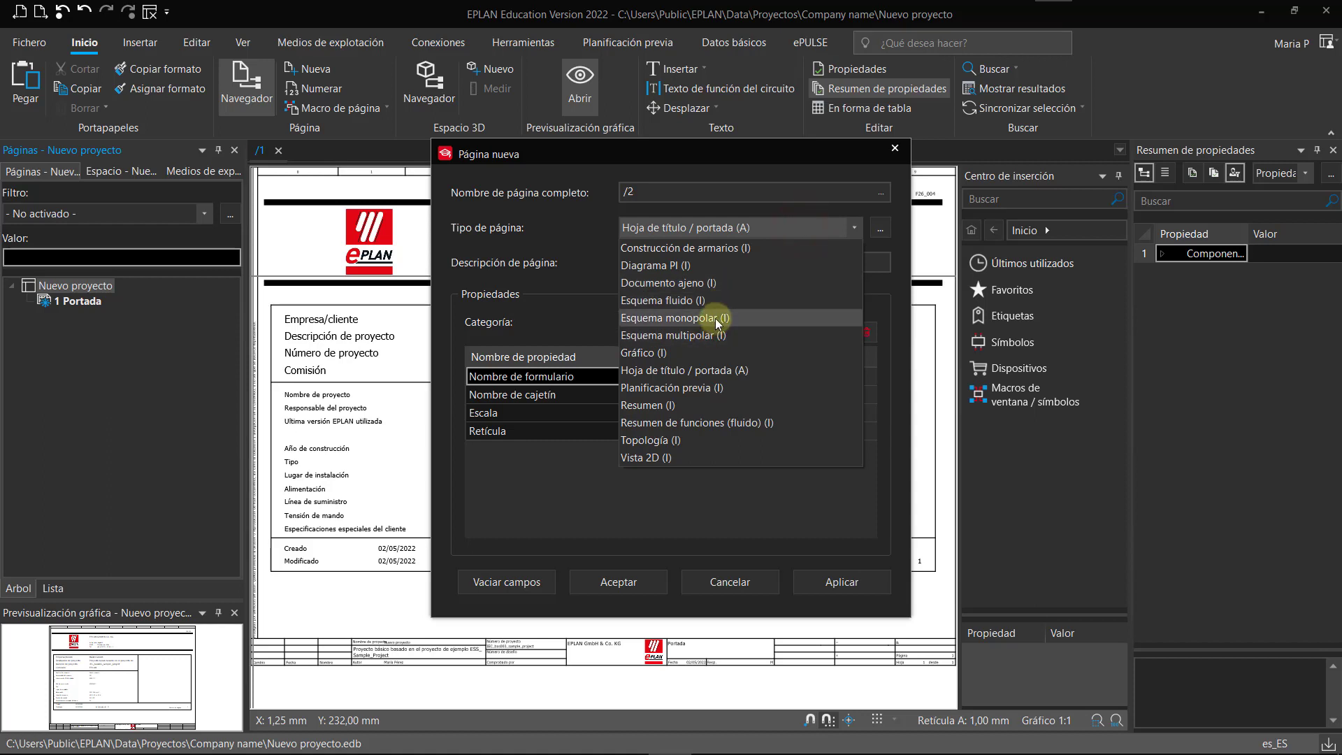
left_click(699, 335)
left_click(681, 270)
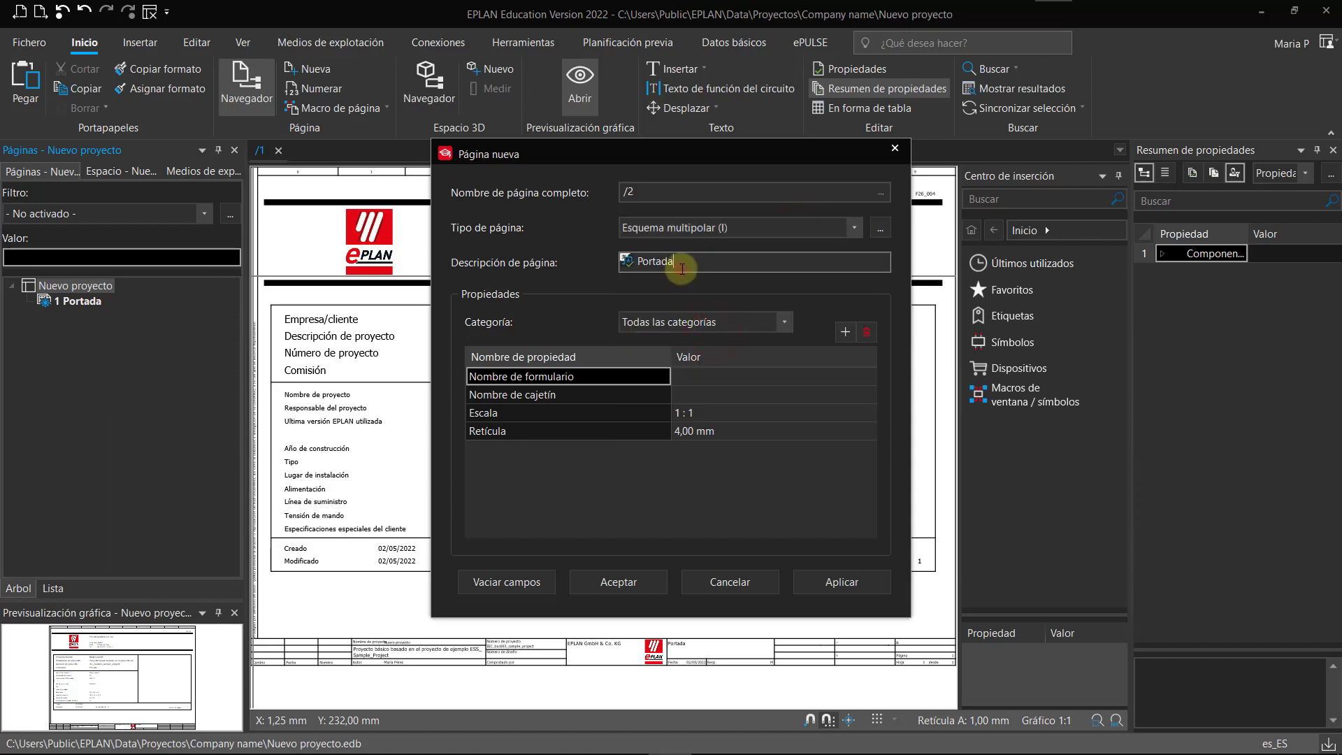
left_click_drag(682, 269, 631, 270)
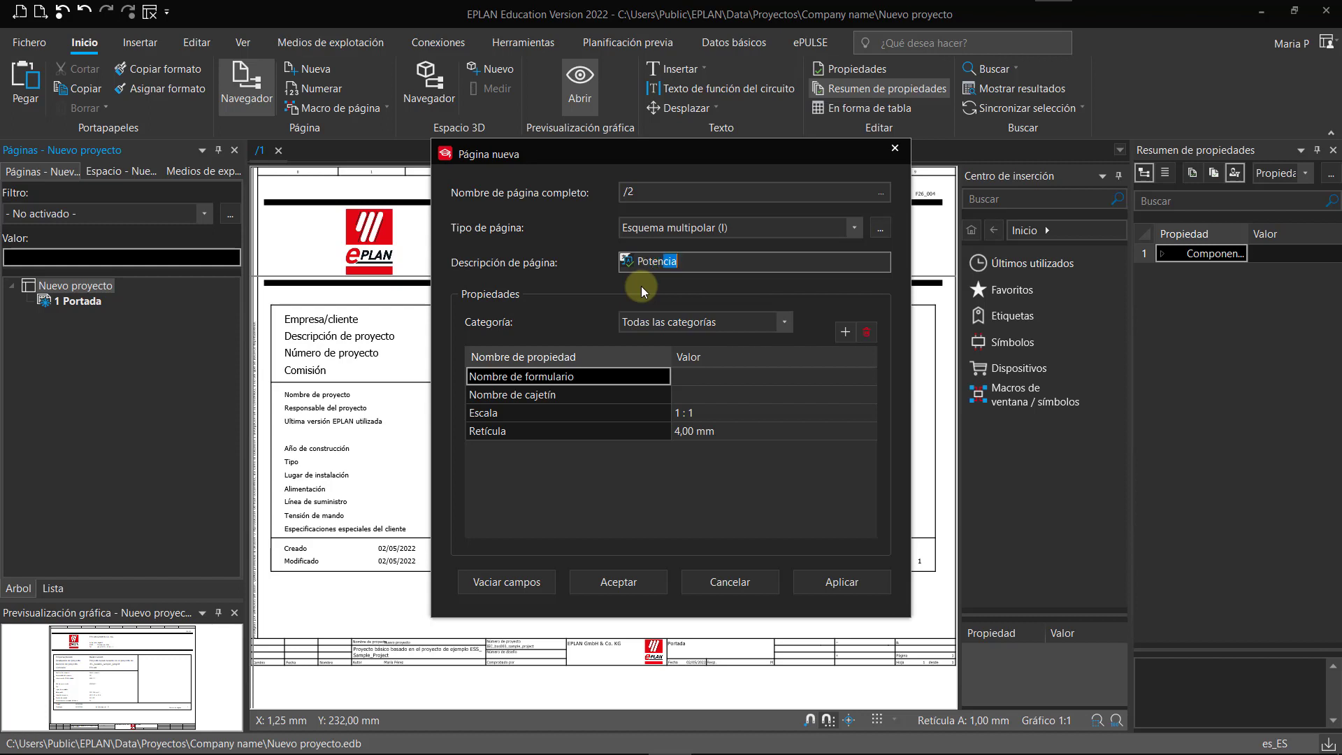
key("Return")
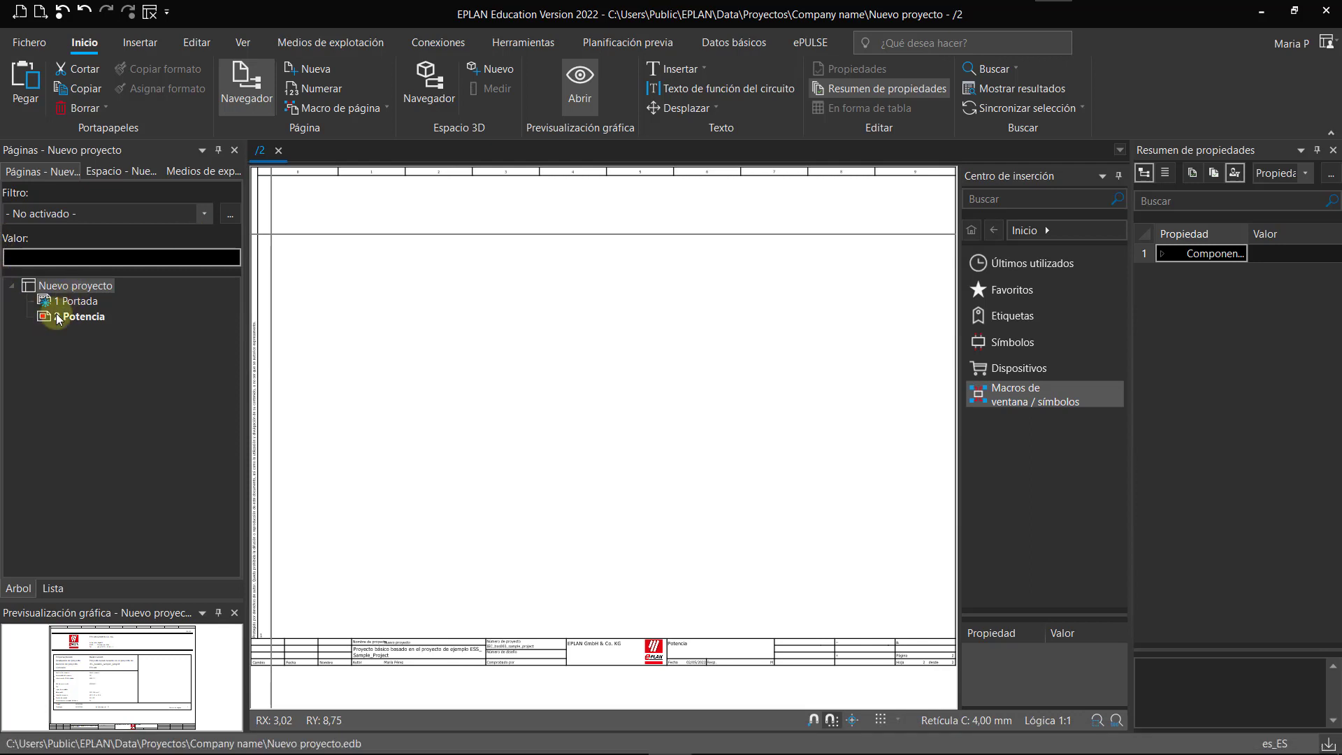
Start another new page in Nuevo proyecto and shorten its full page name to /1
right_click(75, 285)
left_click(135, 300)
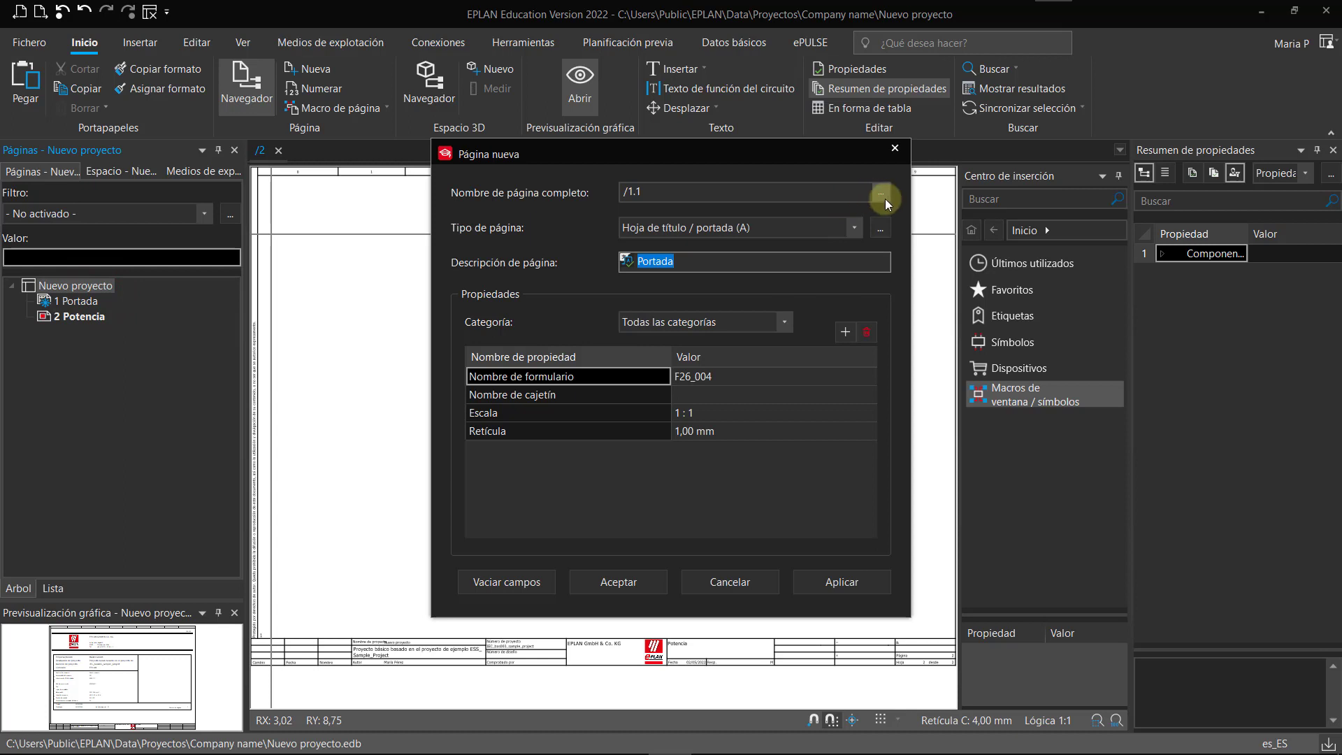
left_click(657, 193)
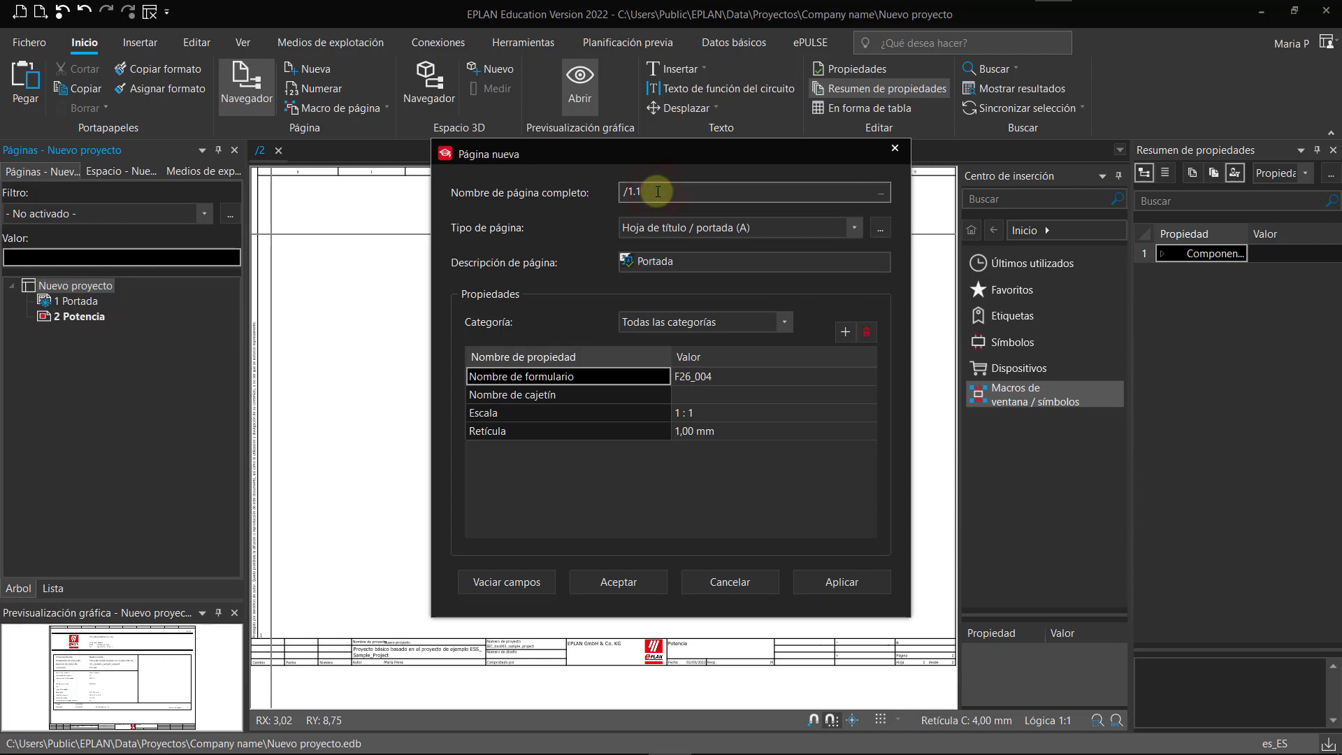
key("BackSpace")
key("BackSpace")
Set the document type in the new page's structure identification to EFS1 (Esquema Electrotecnia)
left_click(881, 193)
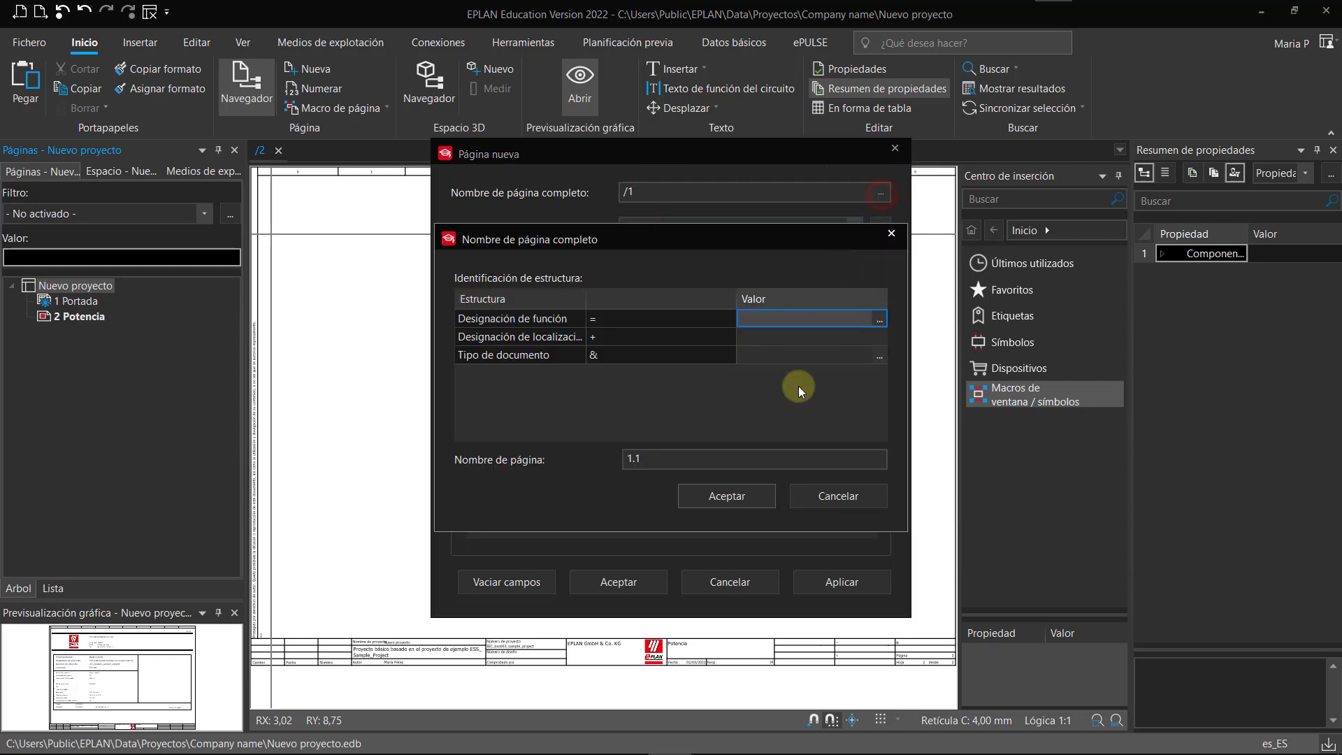
left_click(769, 357)
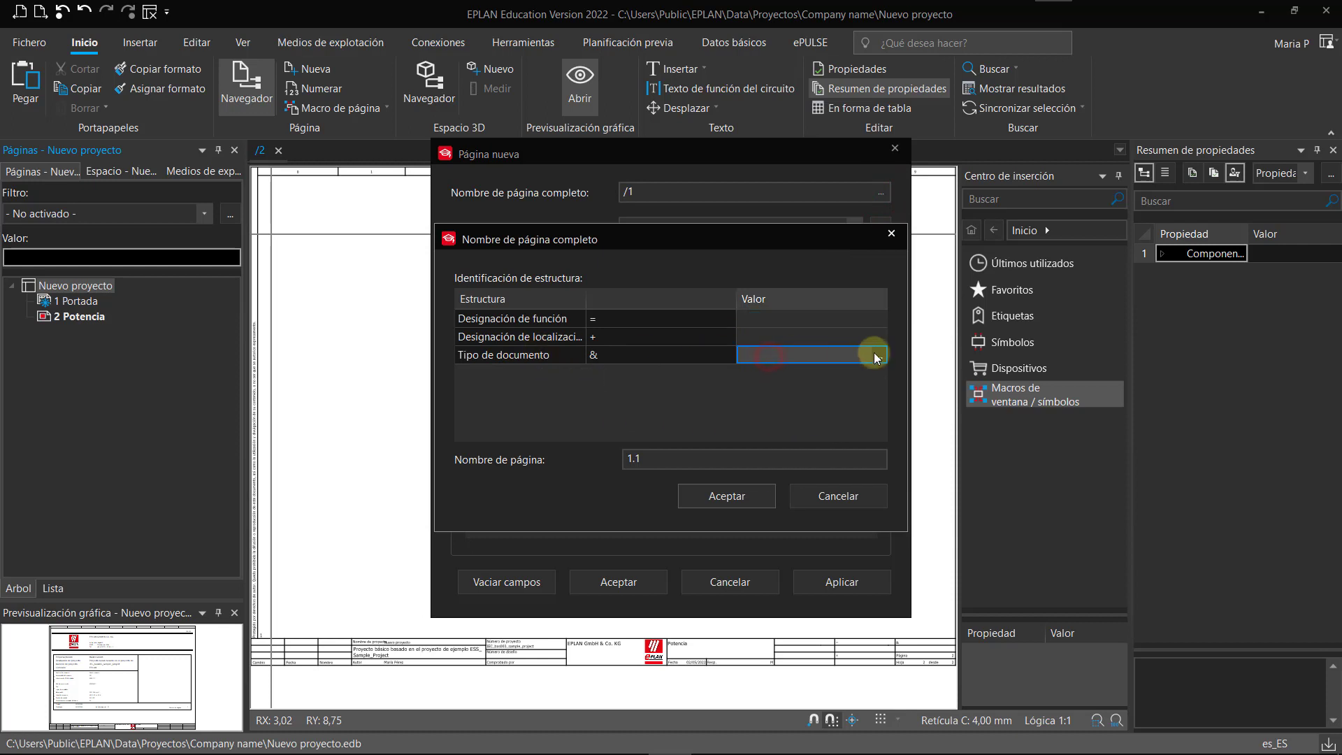
left_click(878, 356)
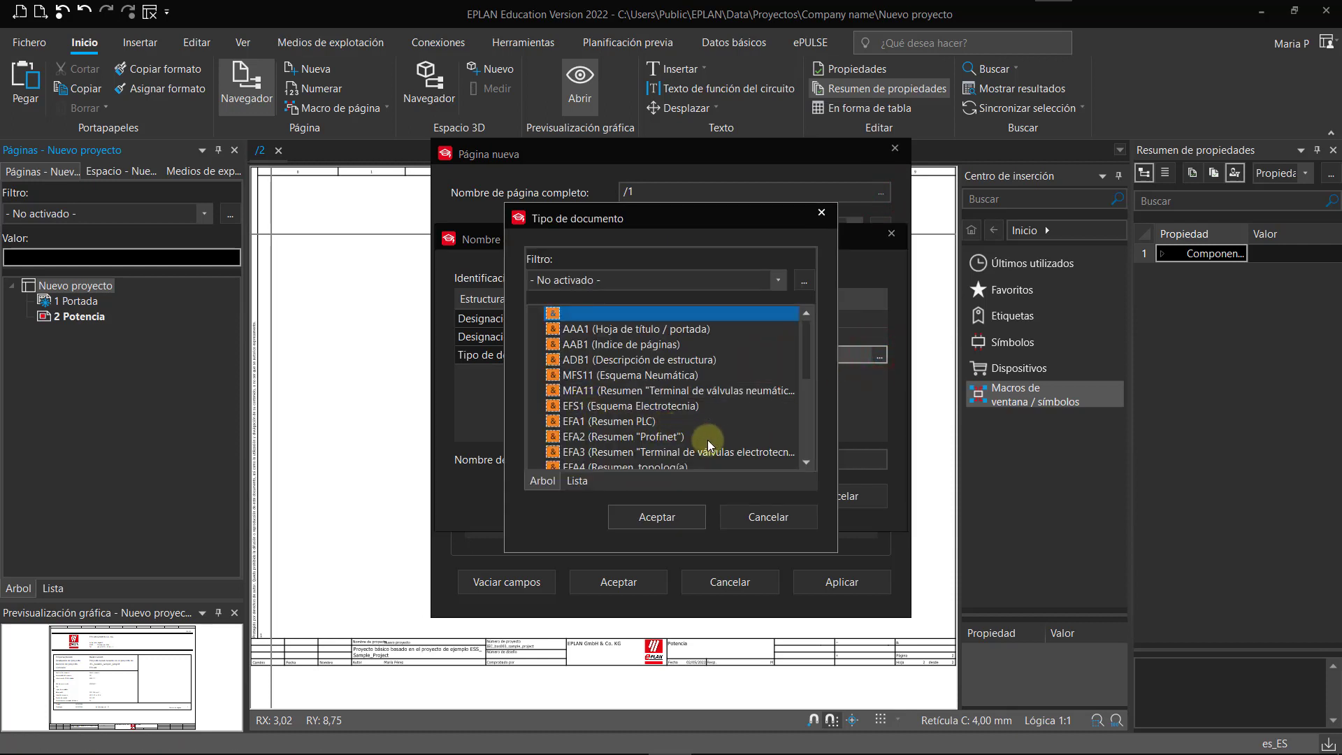
double_click(699, 407)
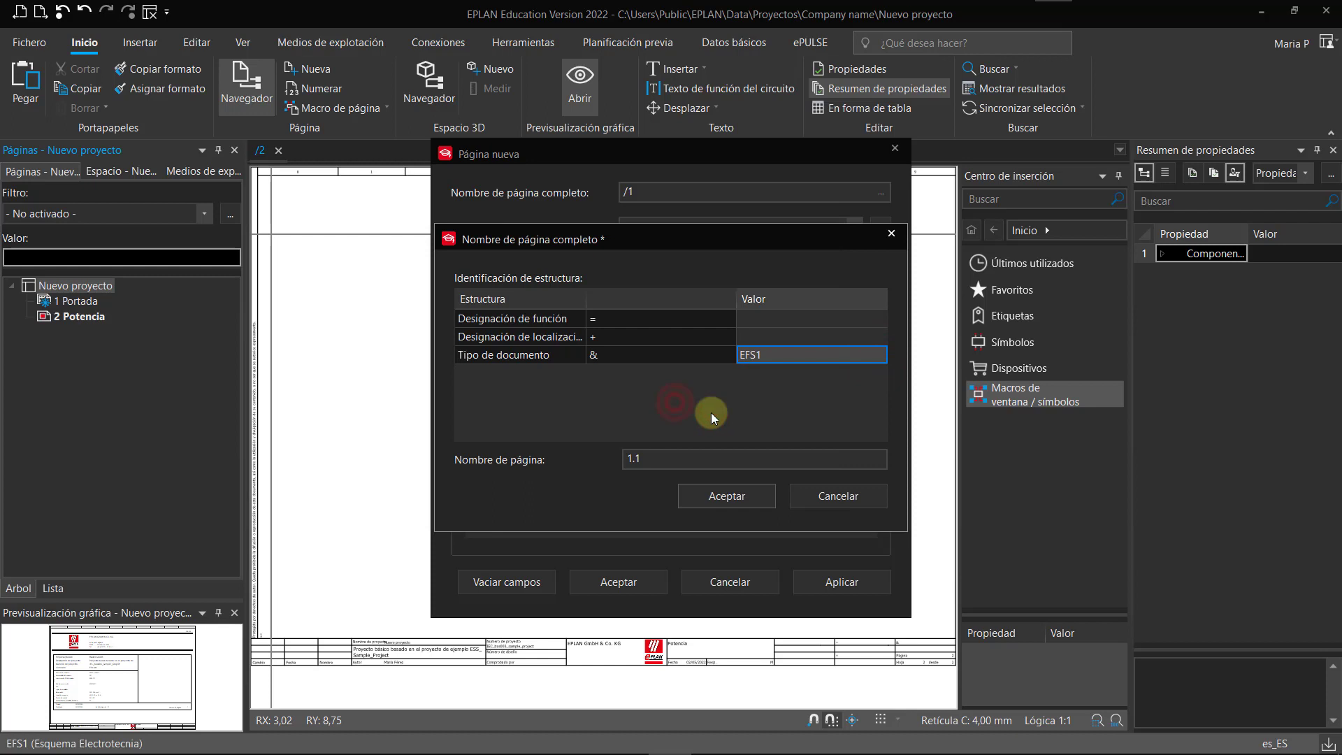
Set the location designation in the new page's structure identification to A1 (Armario 1)
left_click(809, 338)
left_click(879, 339)
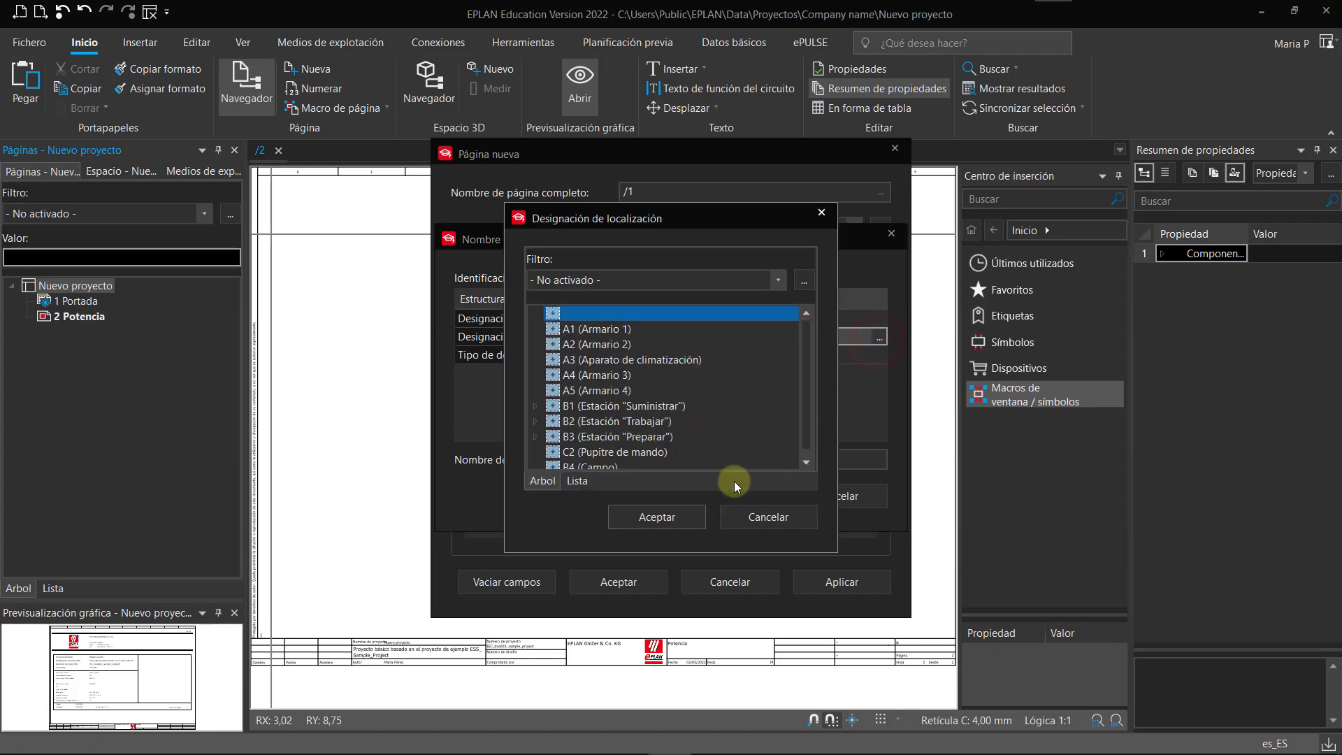
double_click(804, 329)
Set the function designation to GAA (Alimentación de tensión 400 V) and create the page with these structure identifiers
left_click(786, 320)
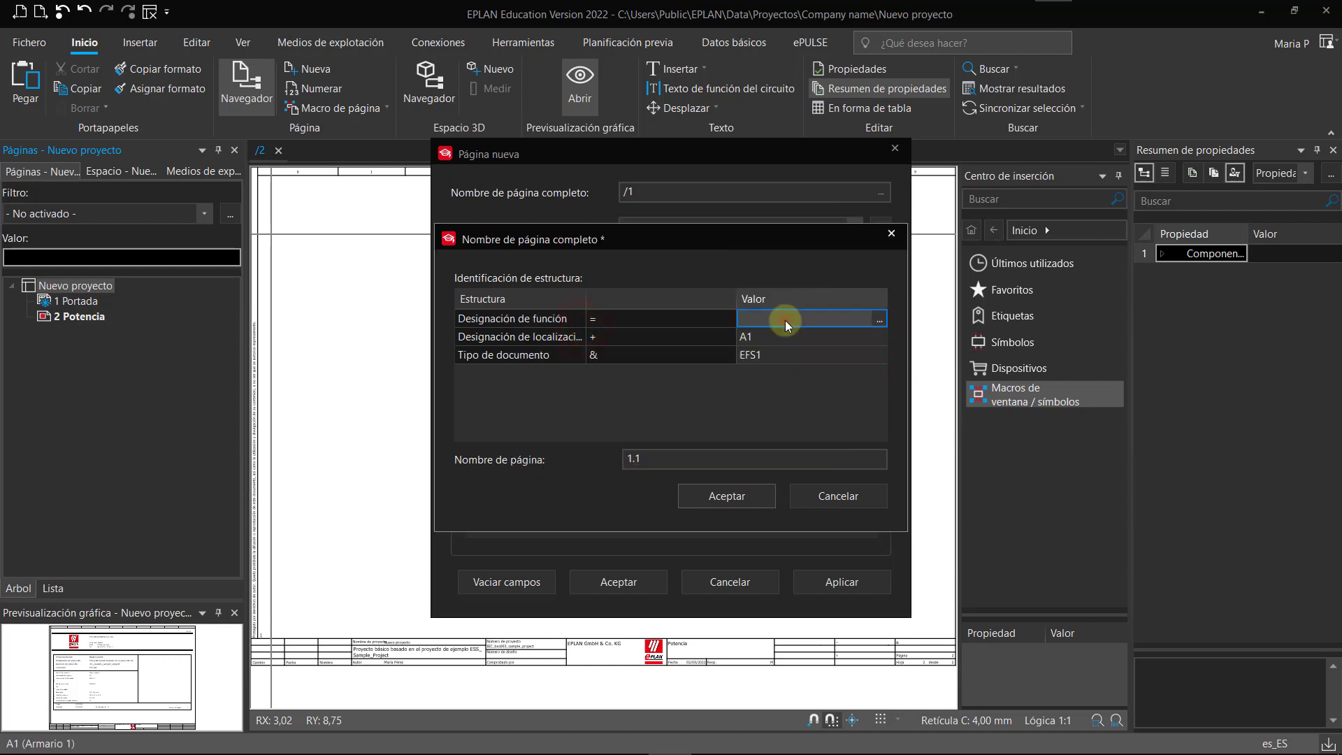
left_click(880, 321)
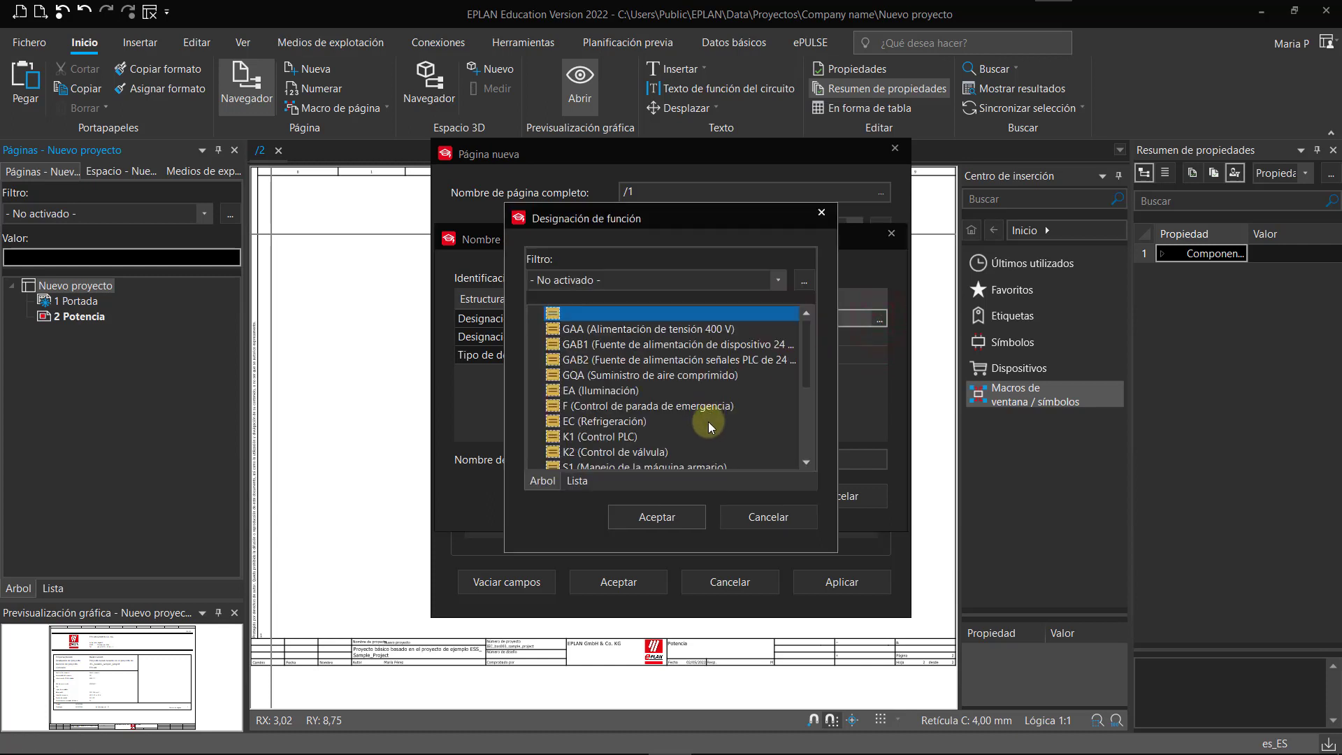
left_click(736, 330)
left_click(681, 512)
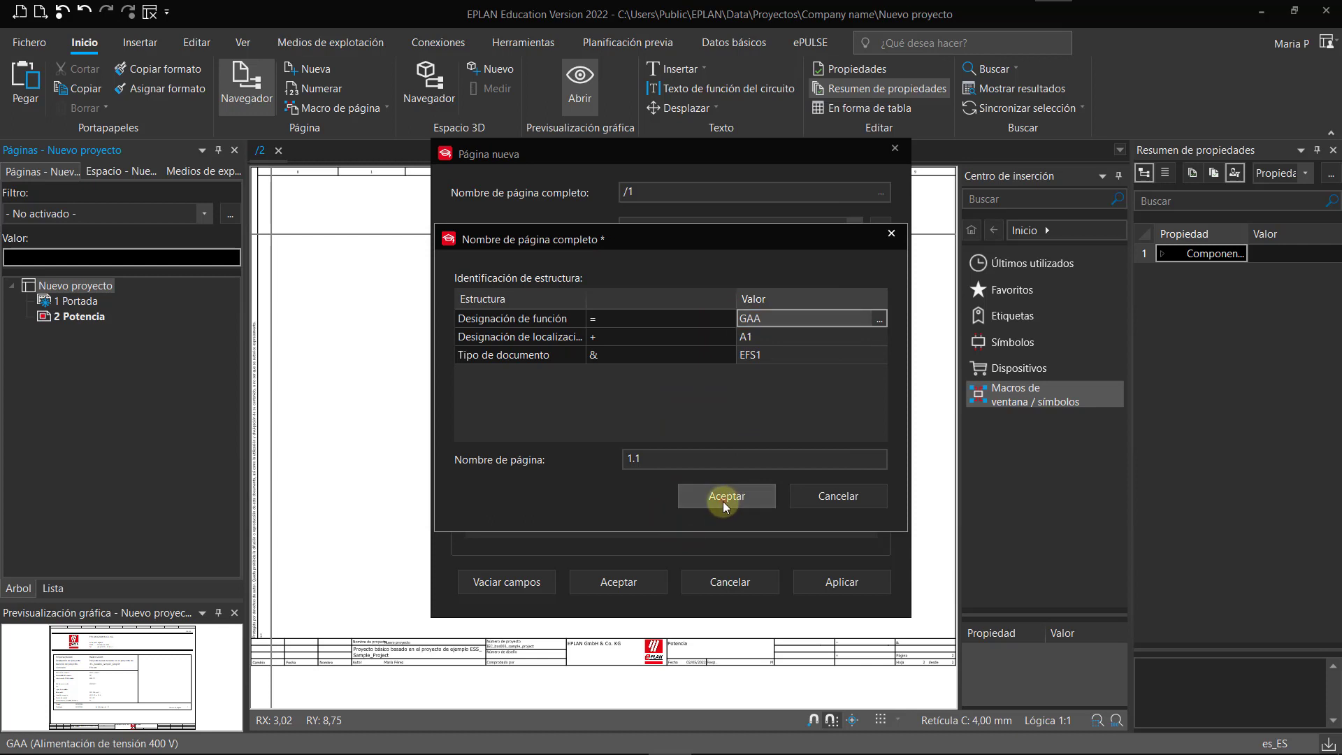
left_click(725, 499)
left_click(623, 583)
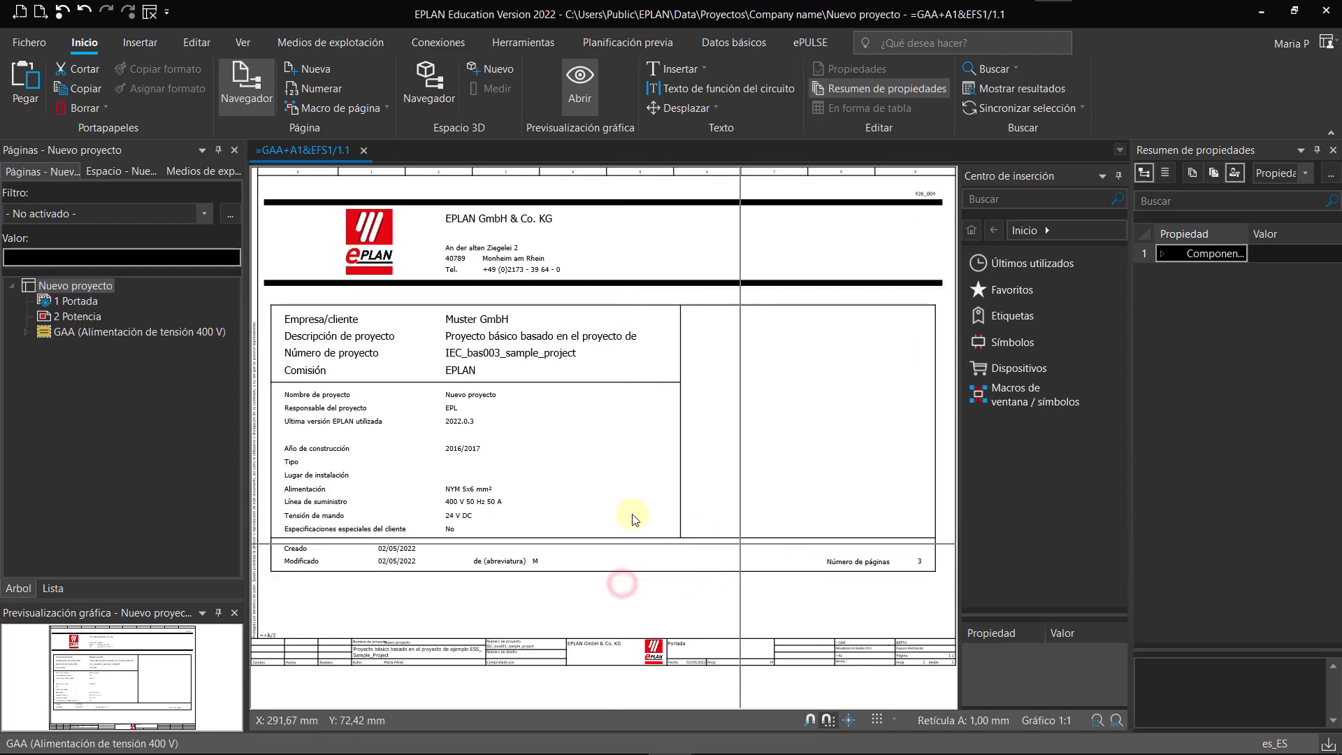
Expand the GAA, A1 and EFS1 levels in the page tree and select page 1.1 Portada
left_click(25, 333)
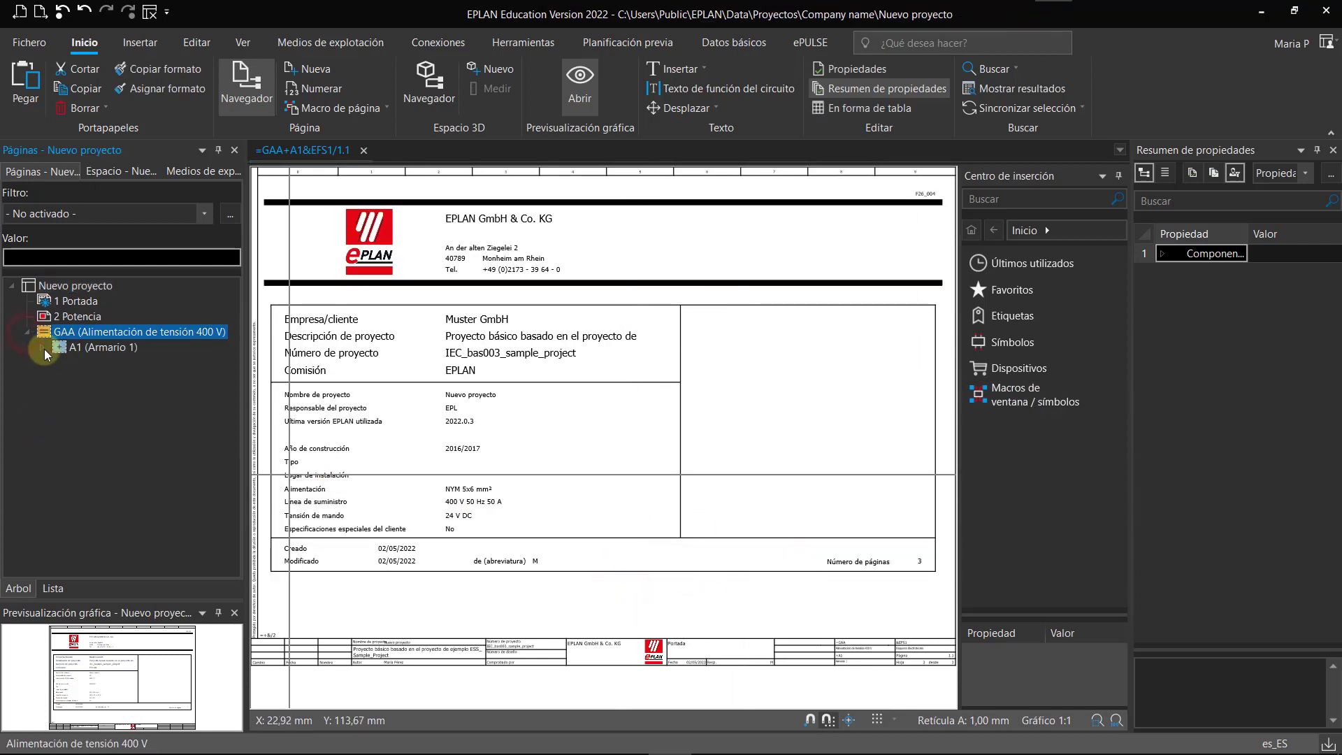
left_click(43, 346)
left_click(51, 363)
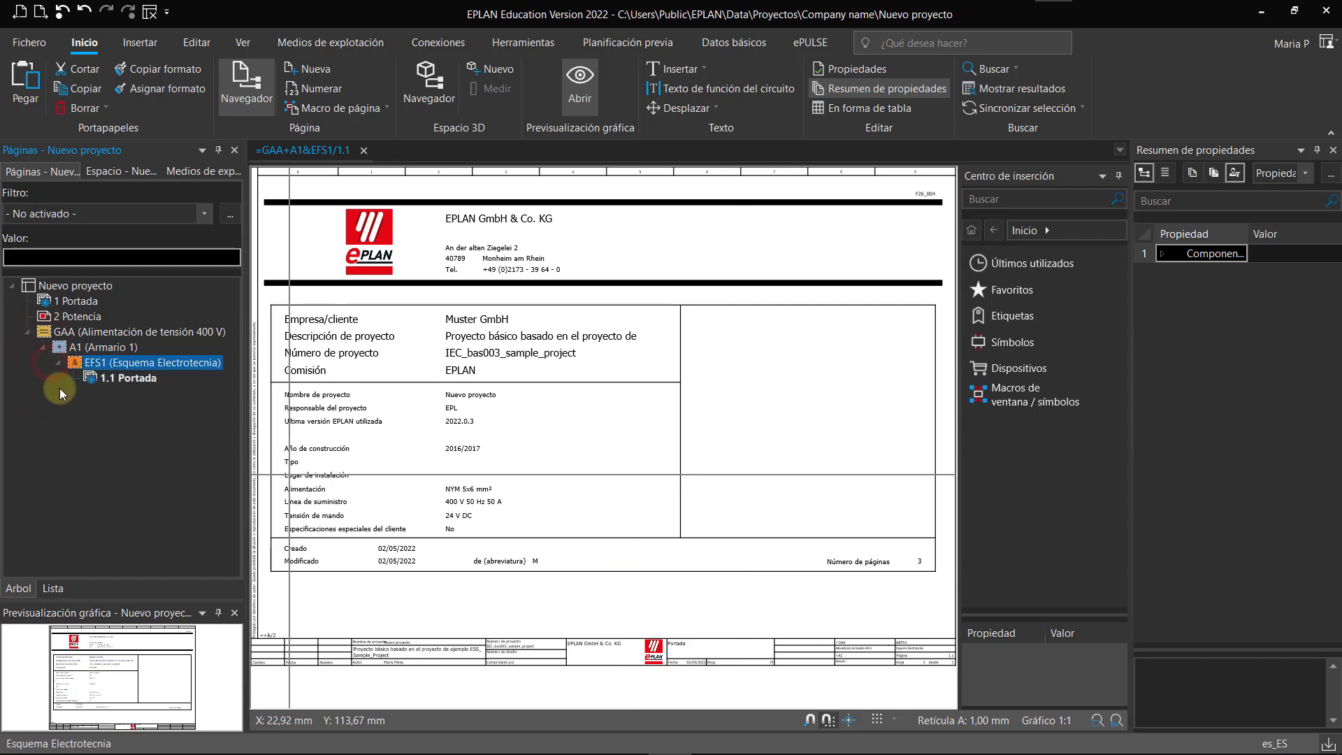
left_click(131, 381)
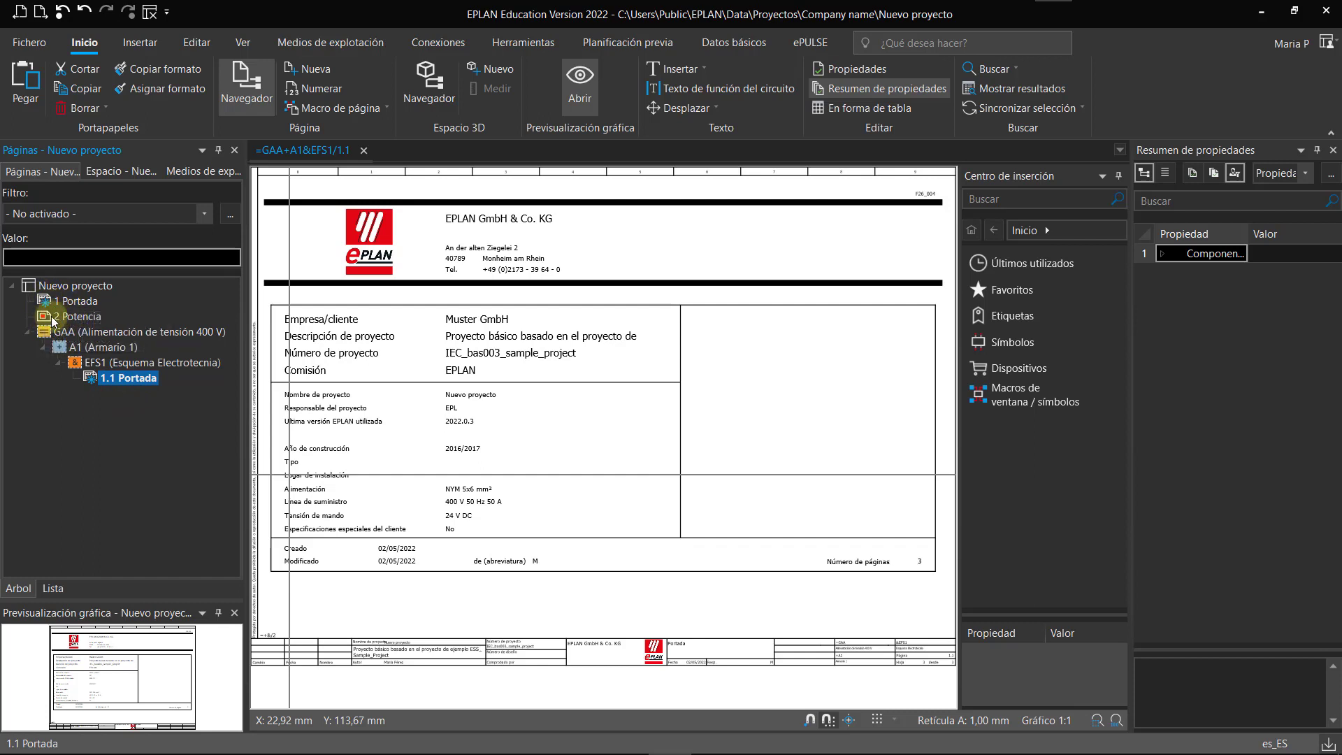
Clear the description of page 1.1 and change its page type to Esquema multipolar (I)
mouse_move(43, 306)
right_click(113, 380)
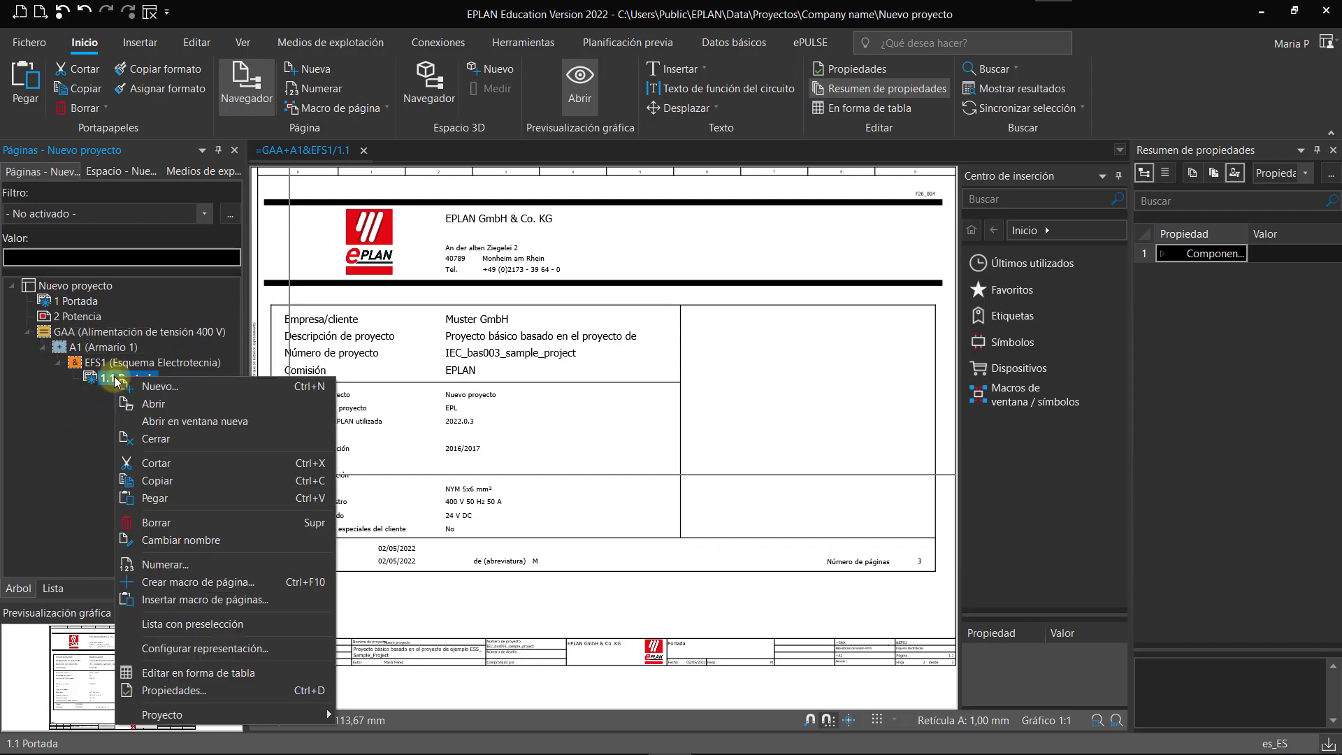
left_click(203, 693)
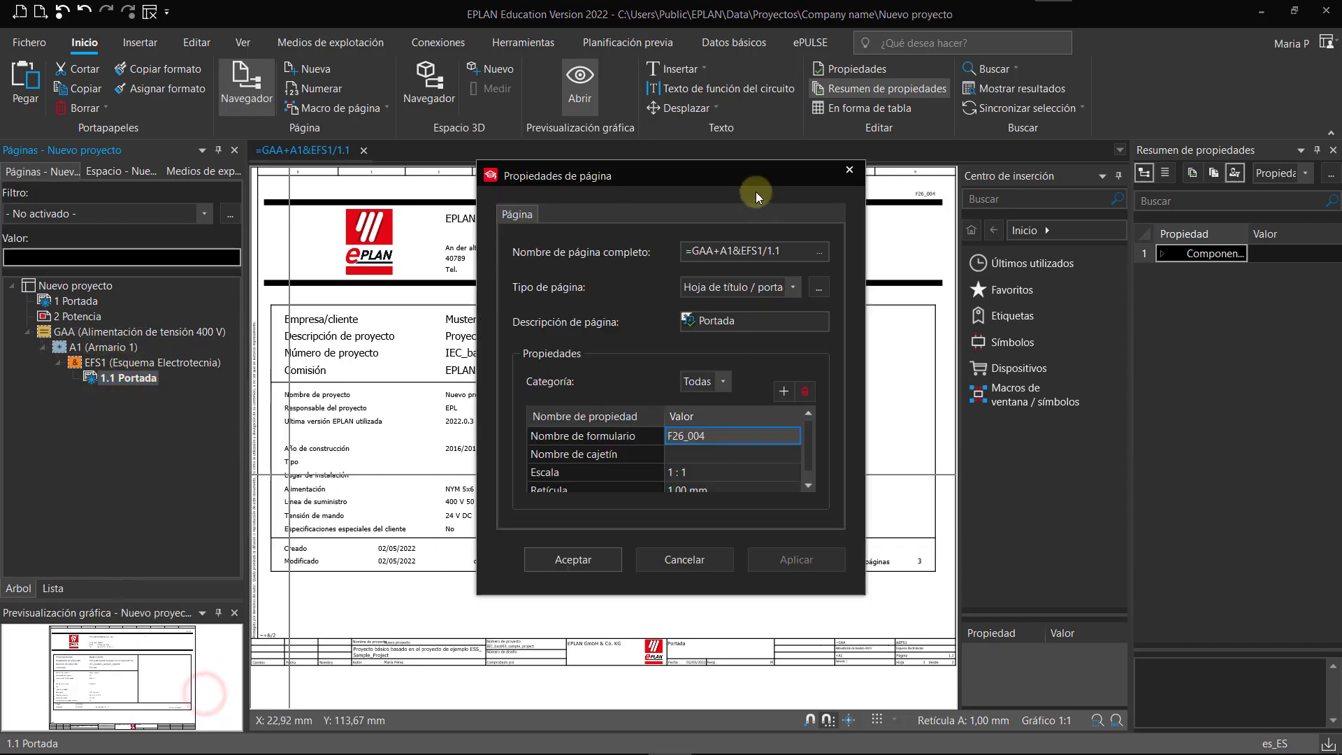
left_click(738, 326)
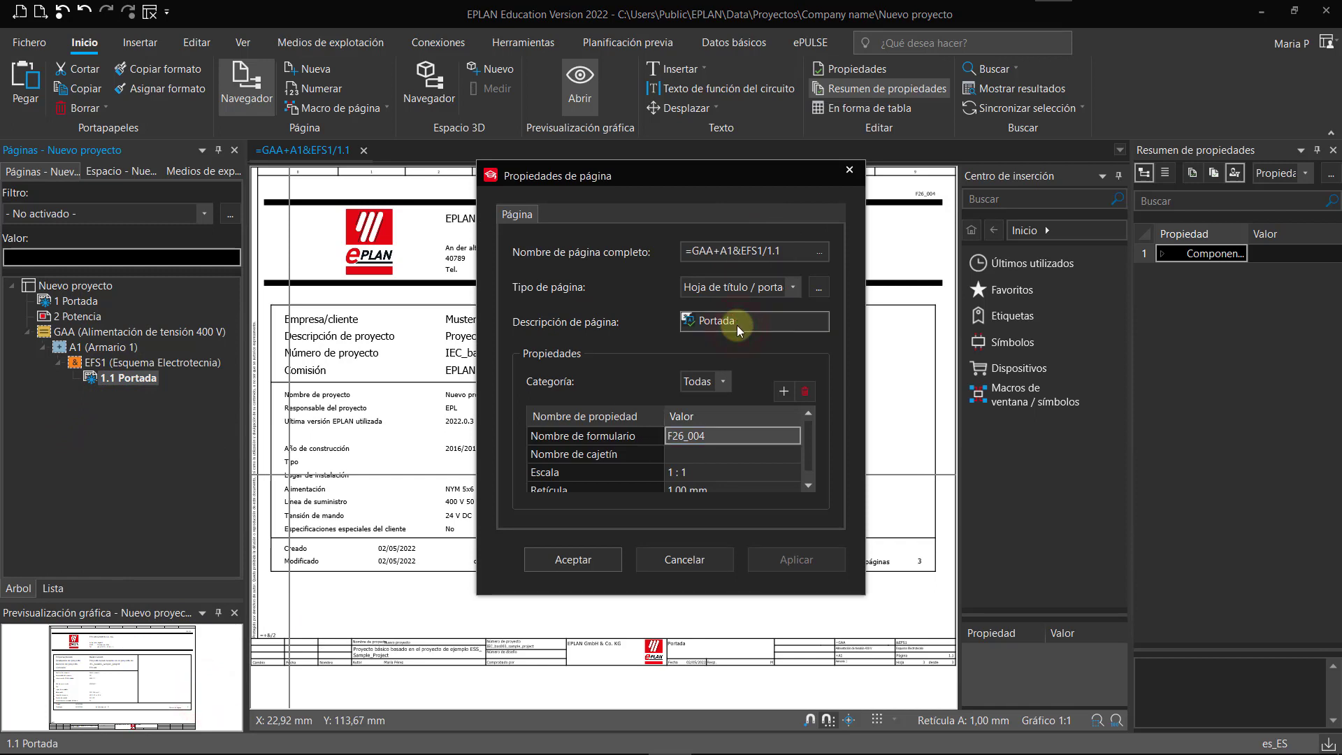
key("BackSpace")
left_click(793, 288)
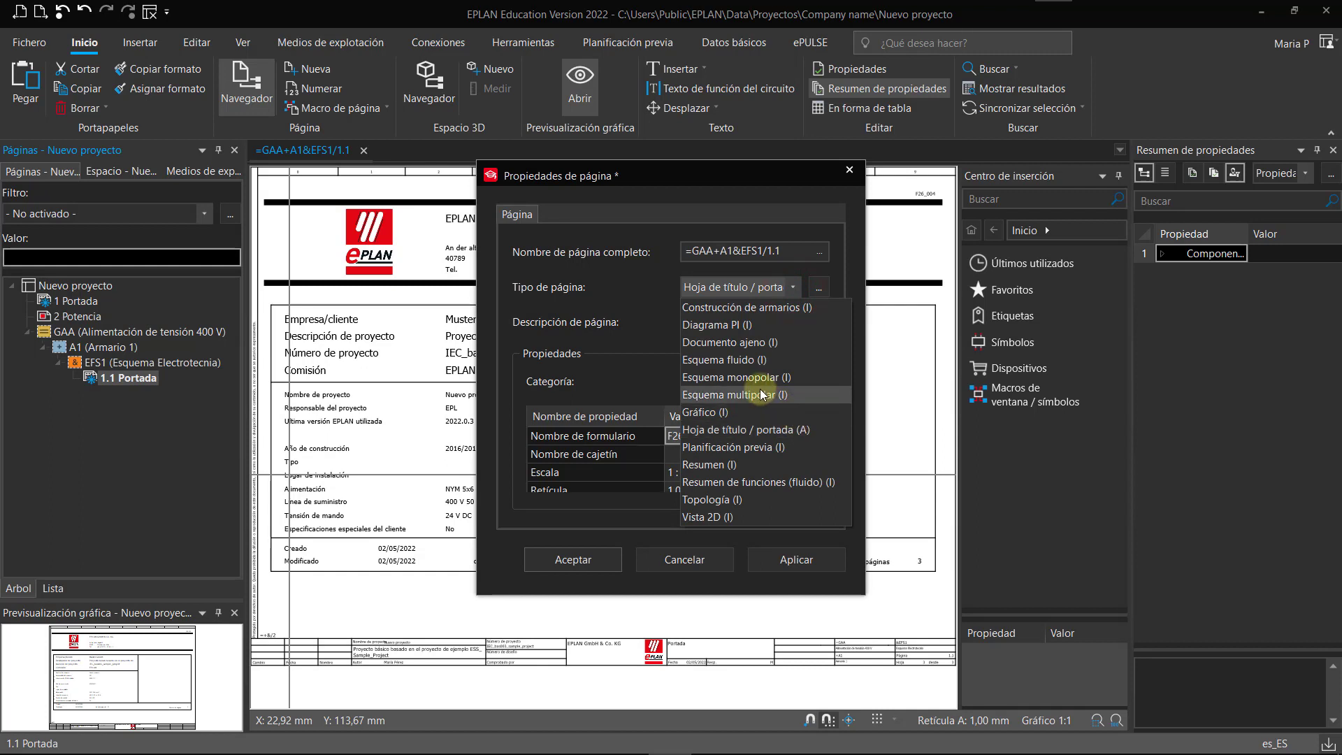
left_click(768, 377)
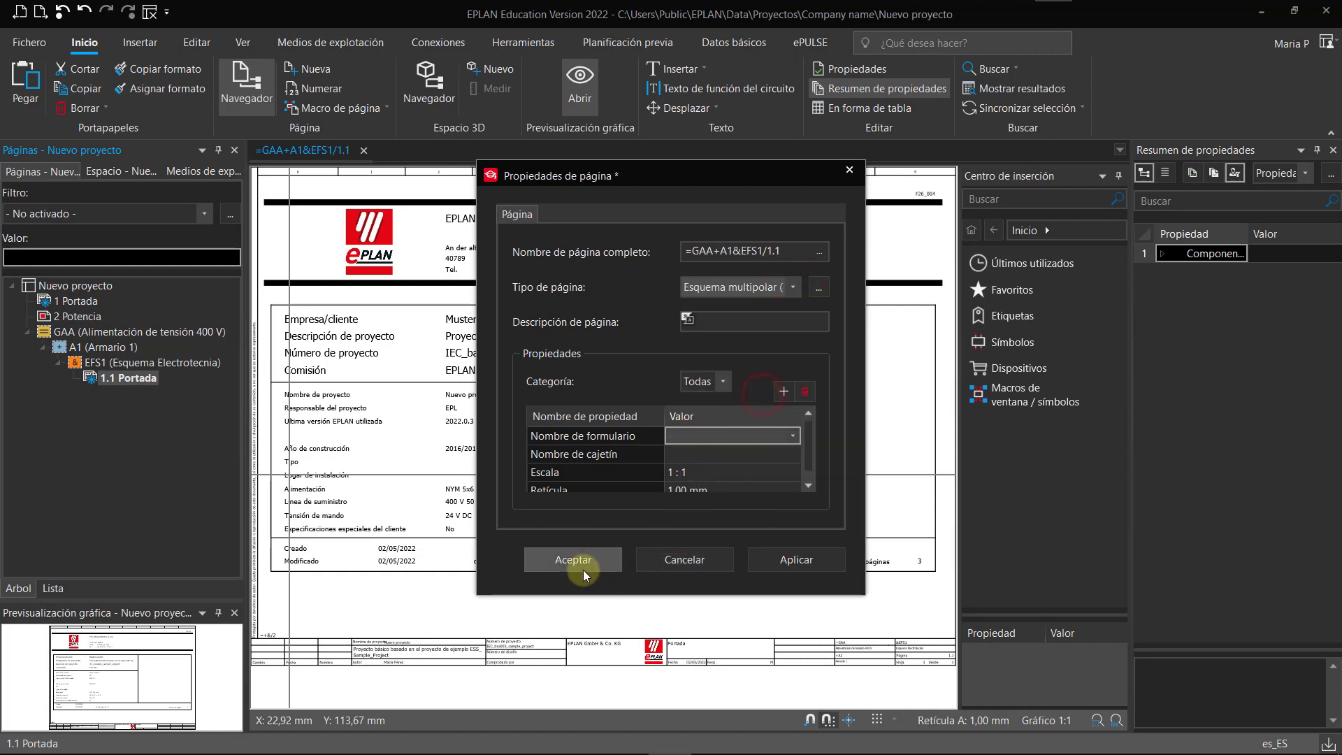
left_click(583, 561)
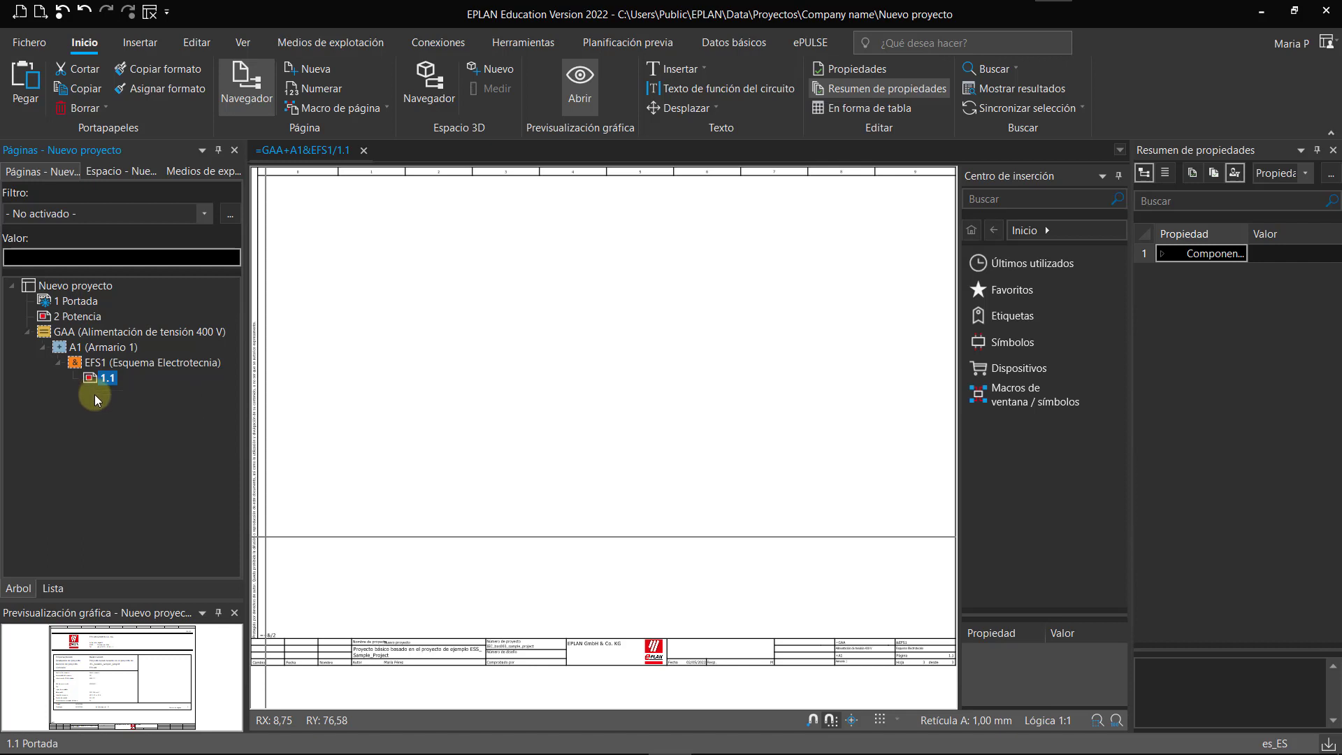
Start a new page under GAA (Alimentación de tensión 400 V) and set its location designation to ARM1
left_click(132, 335)
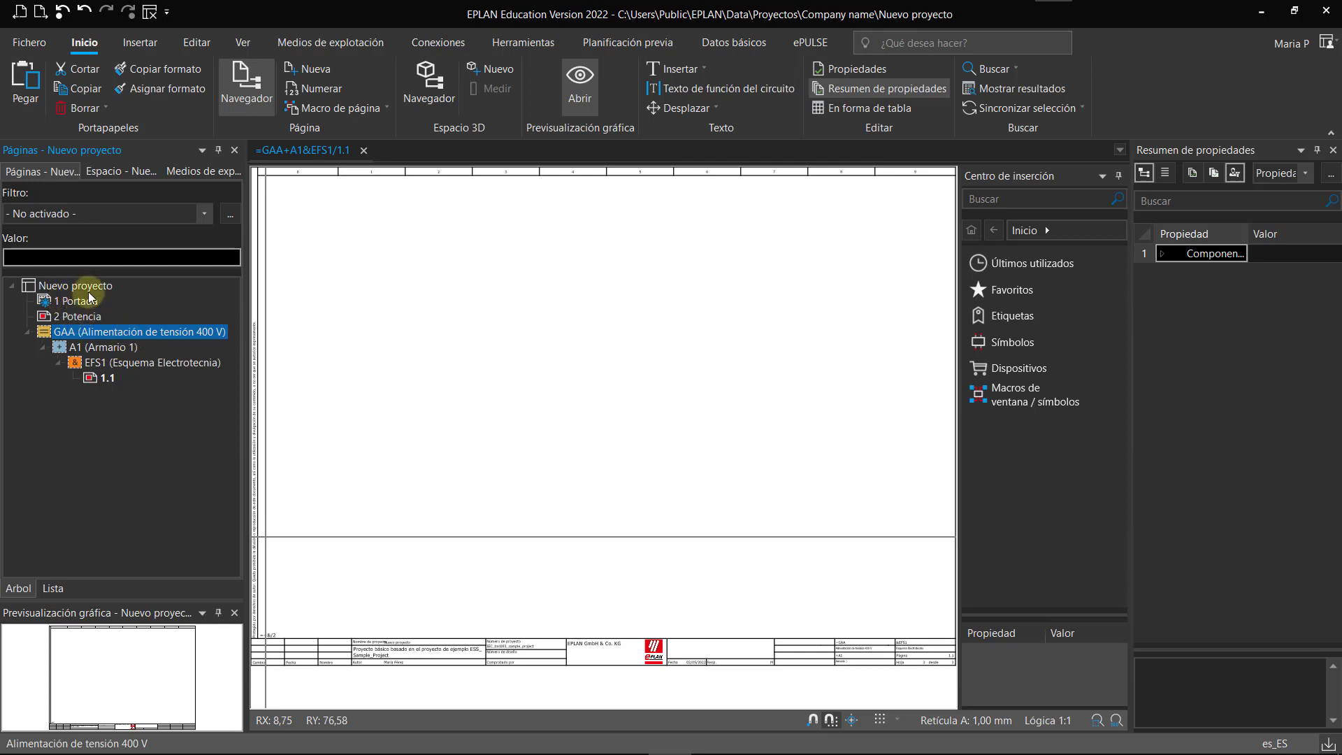
right_click(98, 333)
left_click(143, 343)
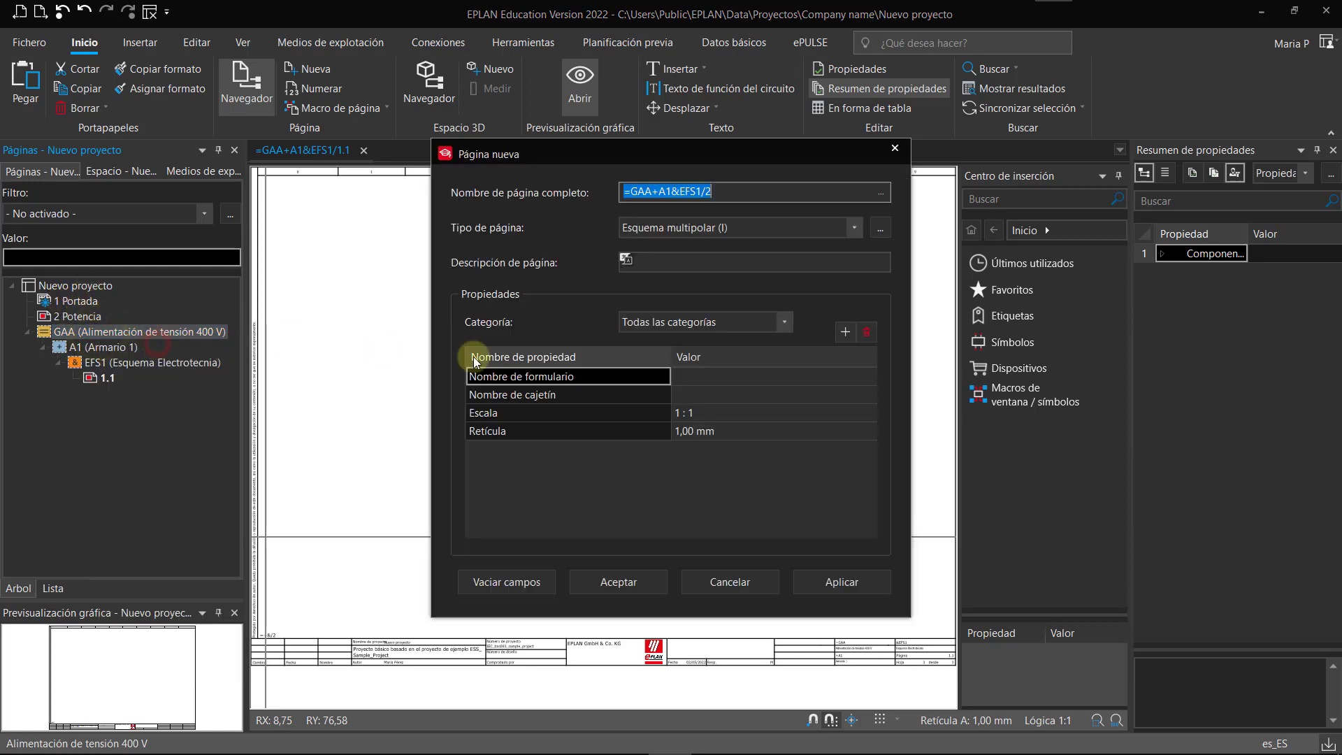
left_click(881, 193)
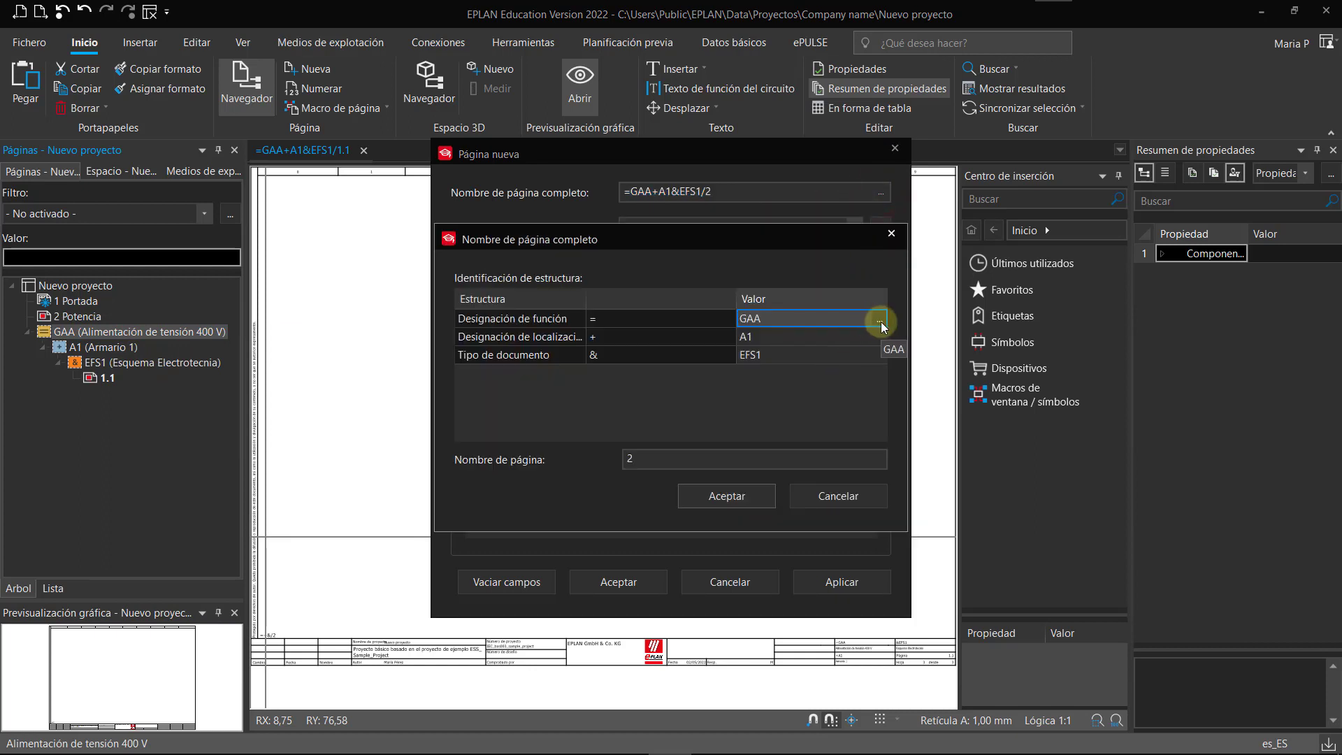
left_click(765, 335)
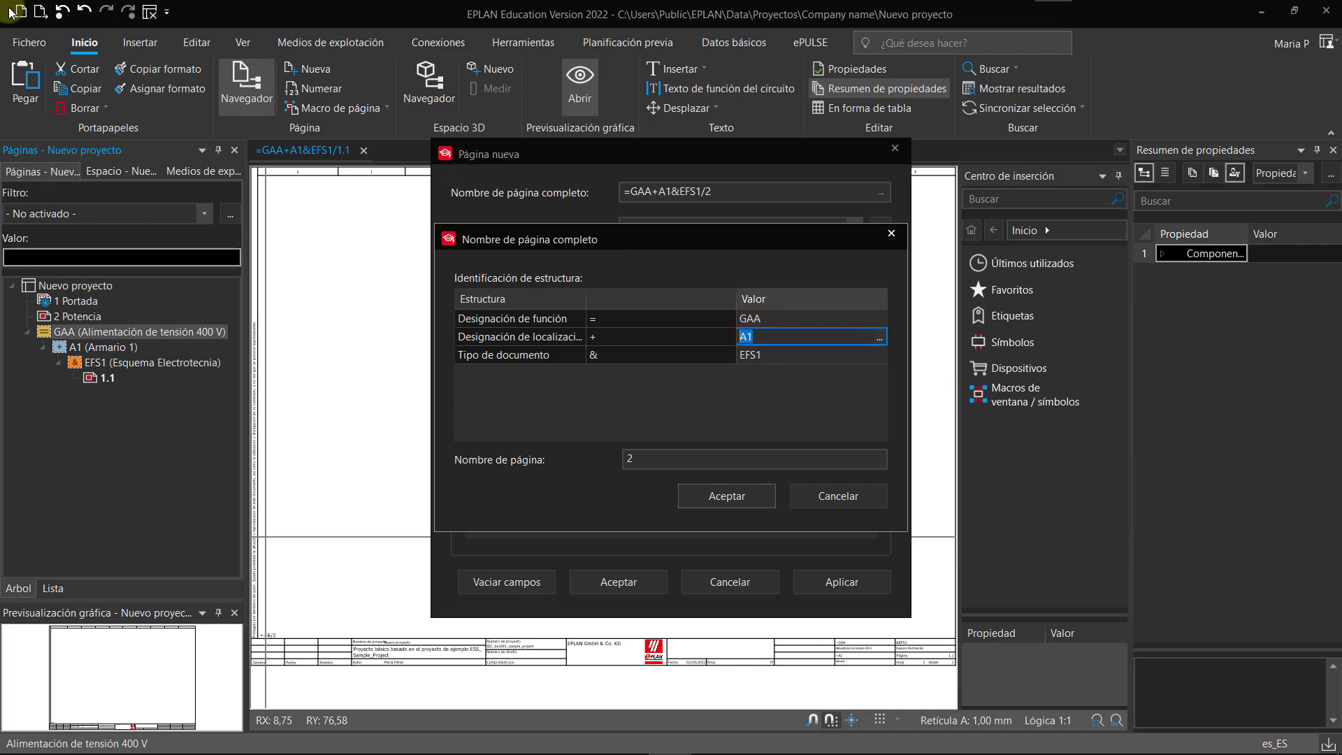
type("arm")
key("BackSpace")
key("BackSpace")
key("BackSpace")
type("ARM 1")
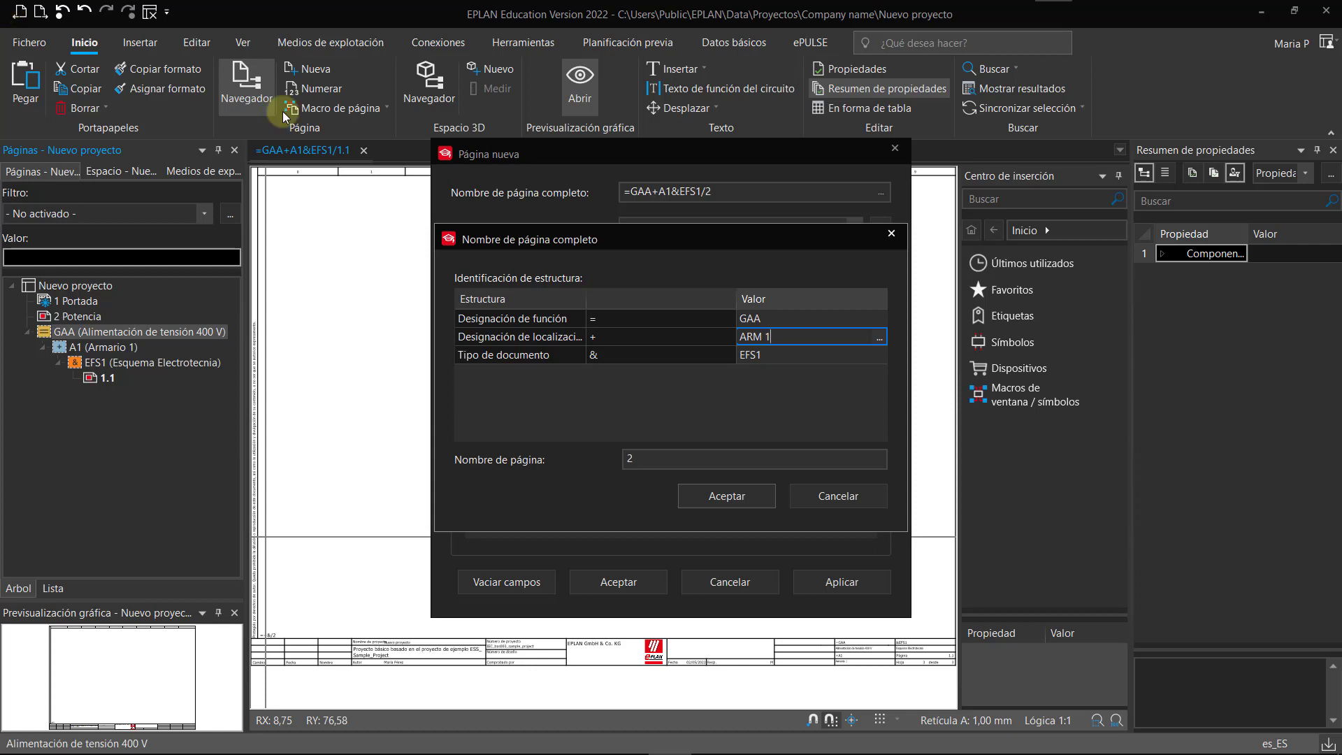
key("BackSpace")
type("1")
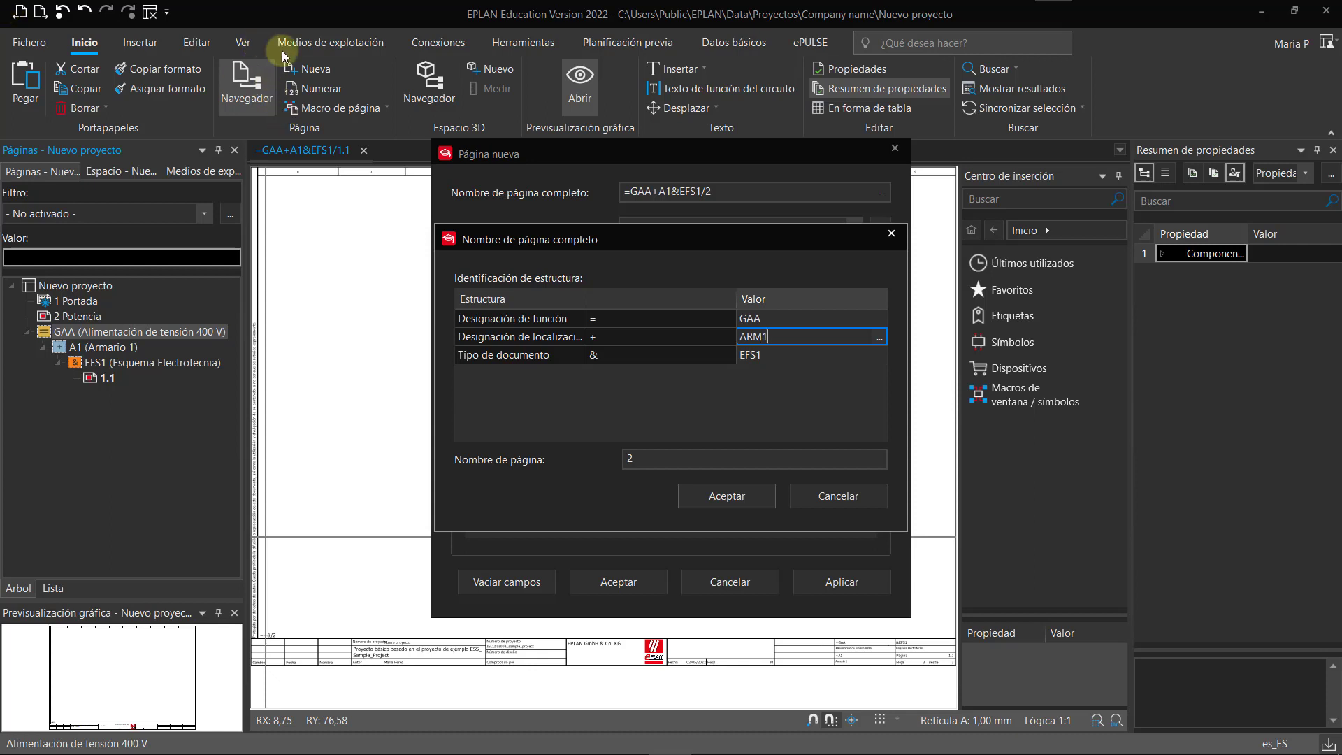
left_click(770, 354)
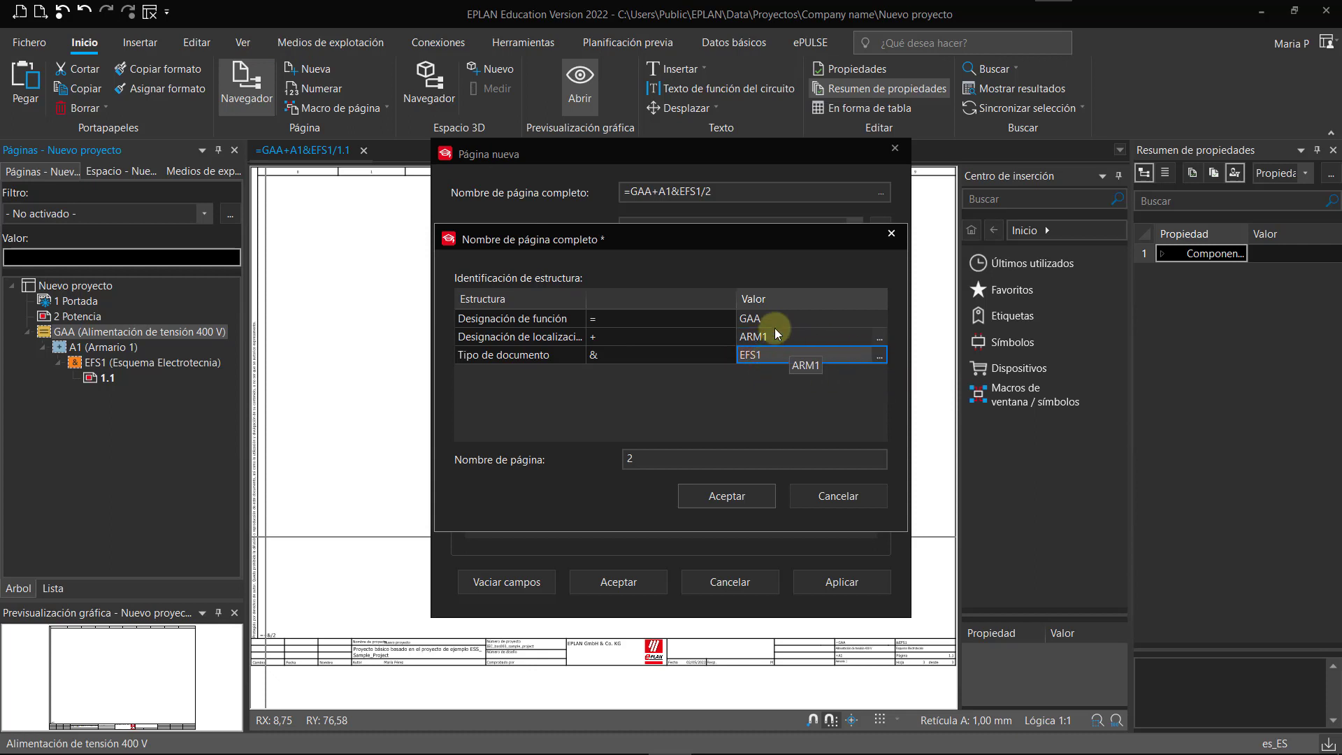
Keep GAA as the function designation and create the multi-line schematic page =GAA+ARM1&EFS1/2
left_click(792, 321)
left_click(881, 321)
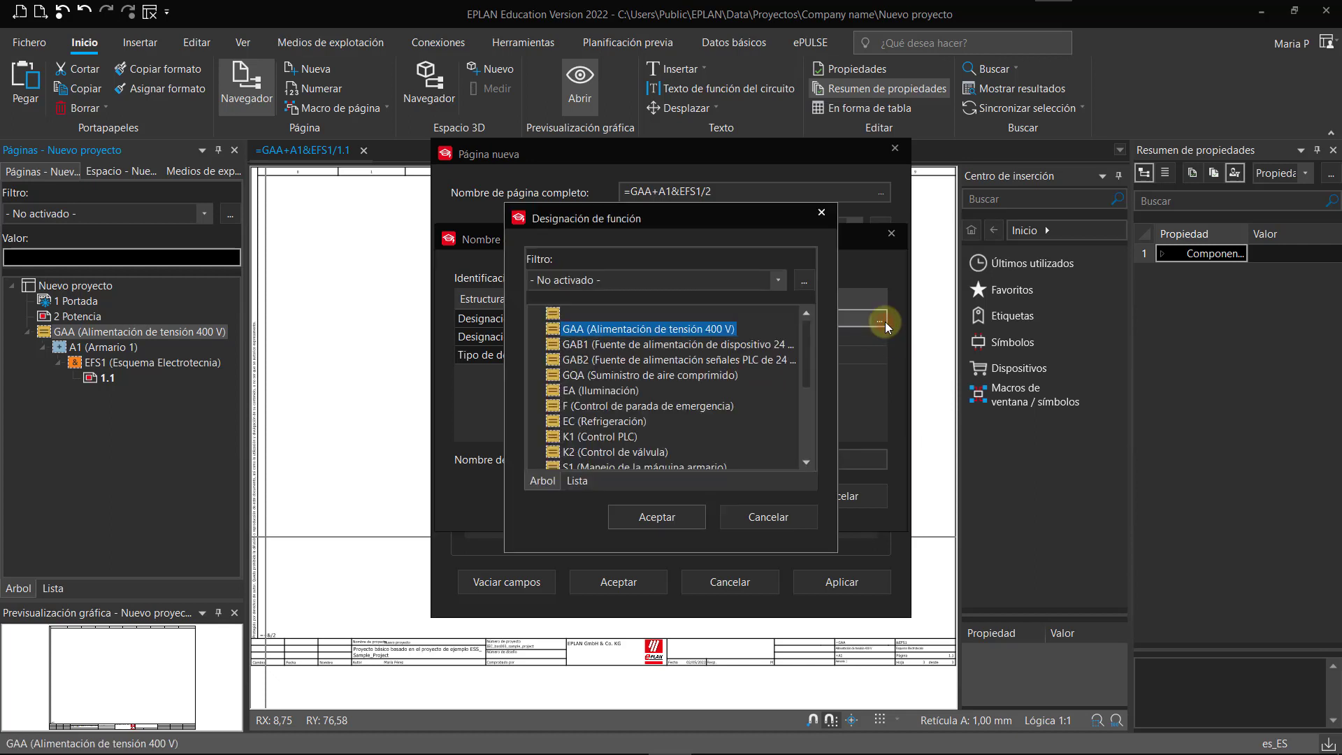
left_click(691, 516)
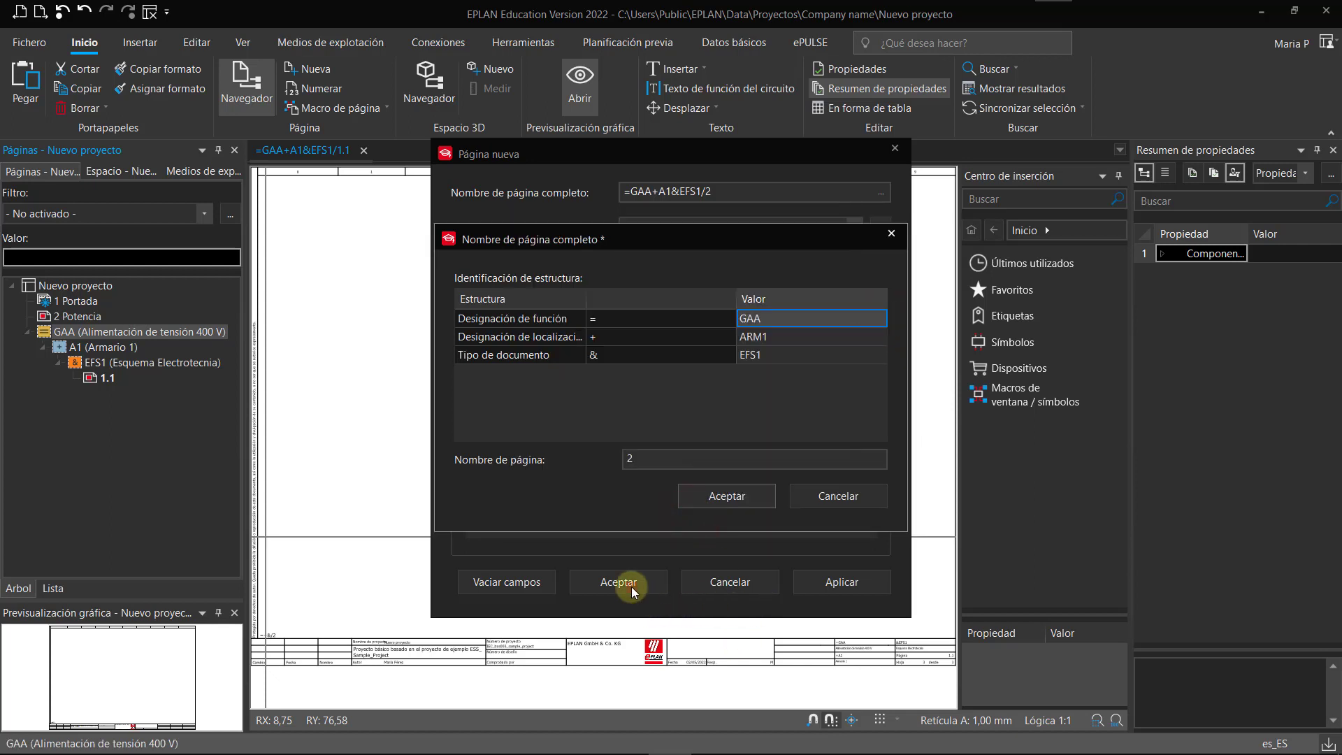
left_click(731, 494)
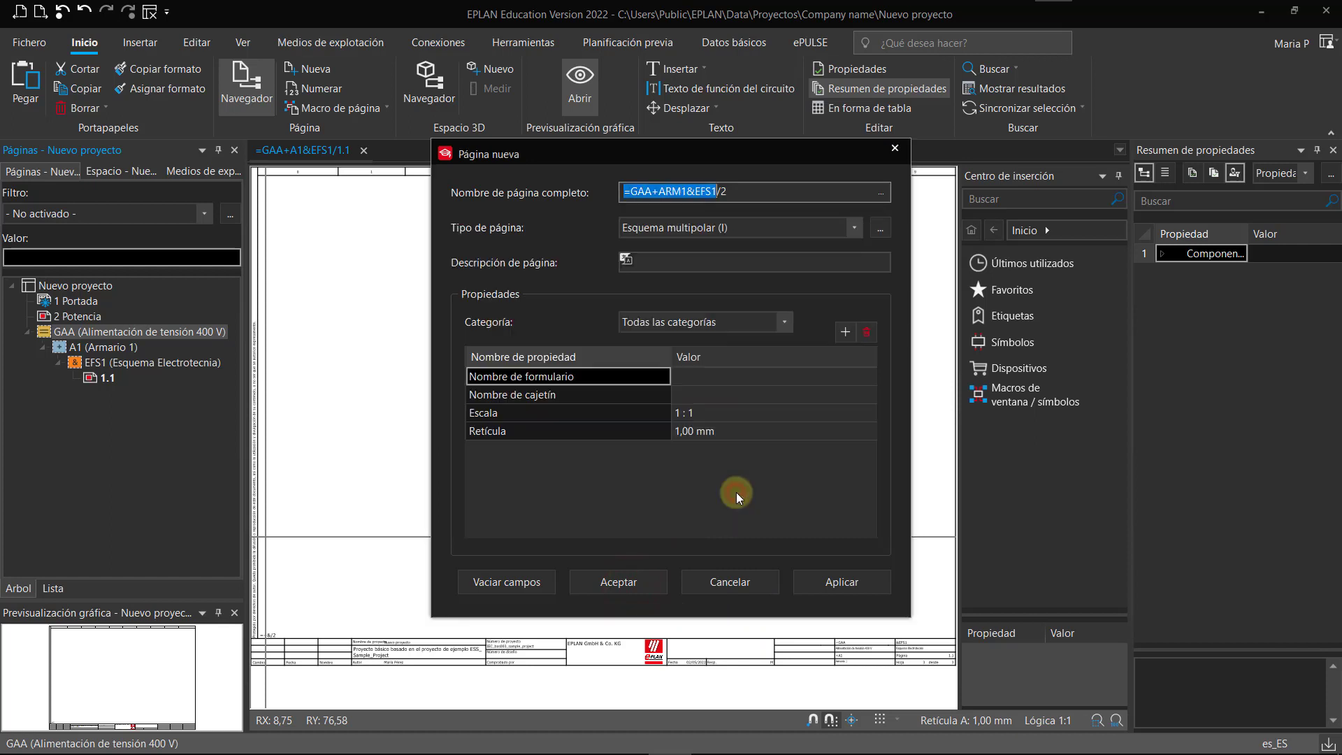
left_click(639, 586)
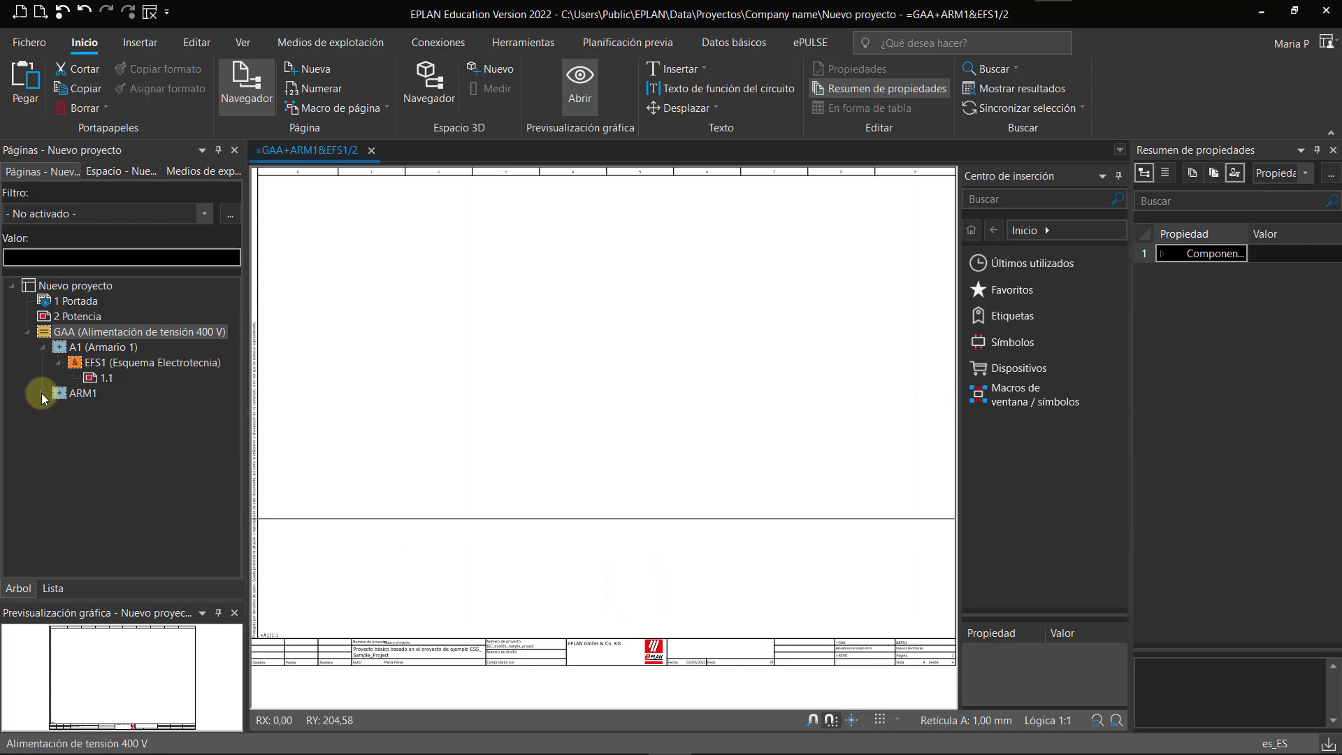
Expand ARM1 and its EFS1 level in the page tree and select page 2
left_click(41, 393)
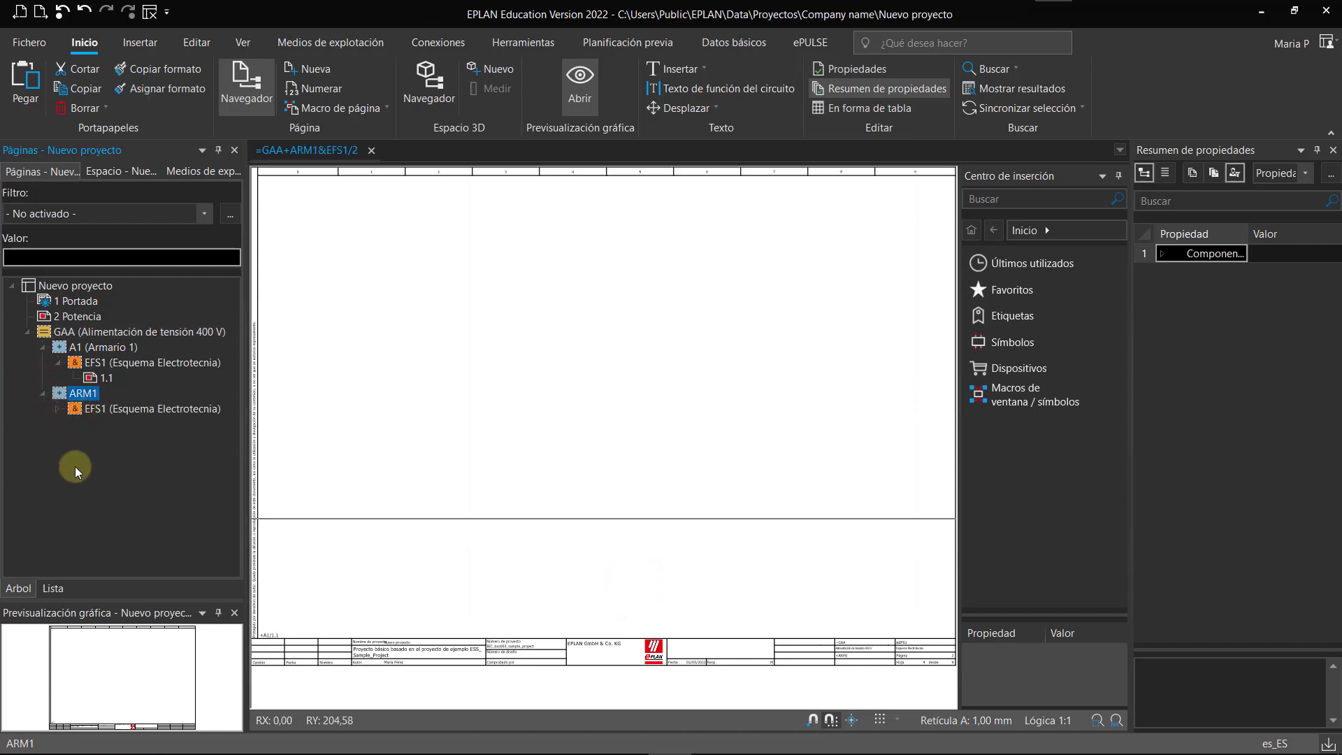
left_click(59, 411)
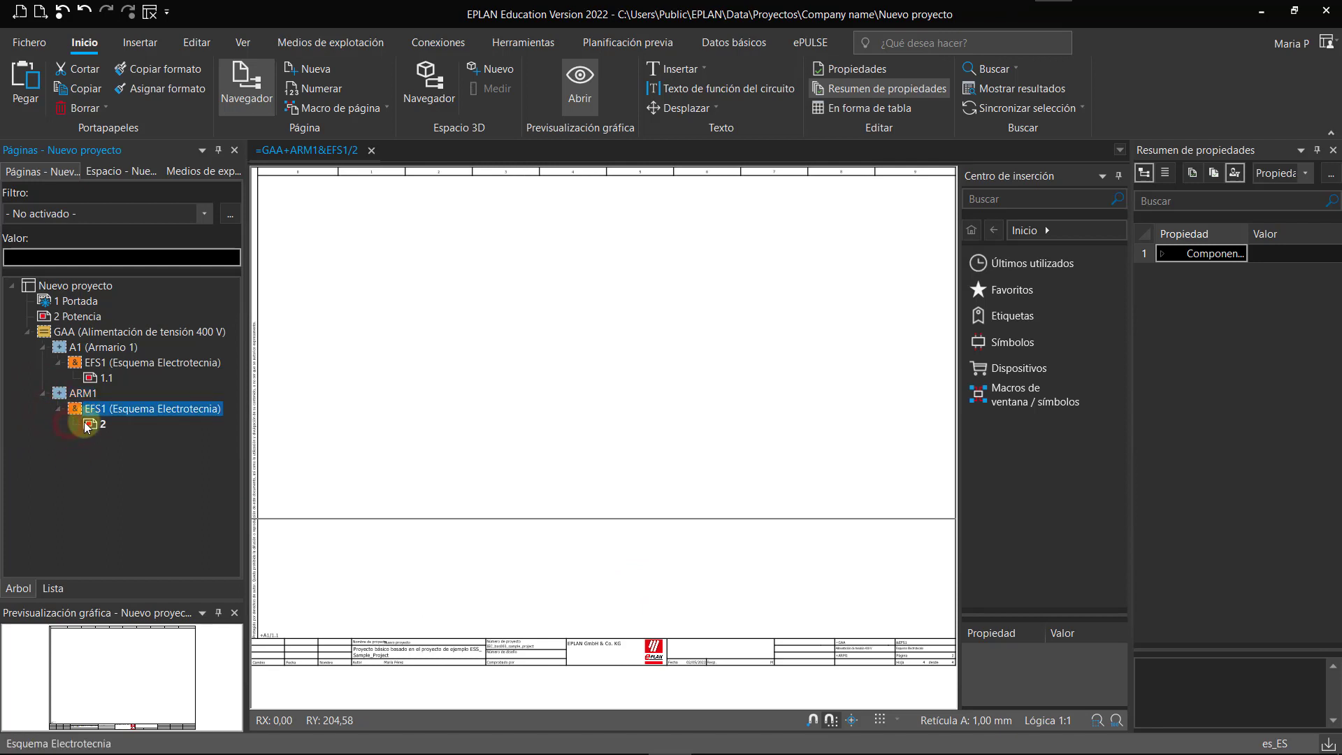
left_click(70, 424)
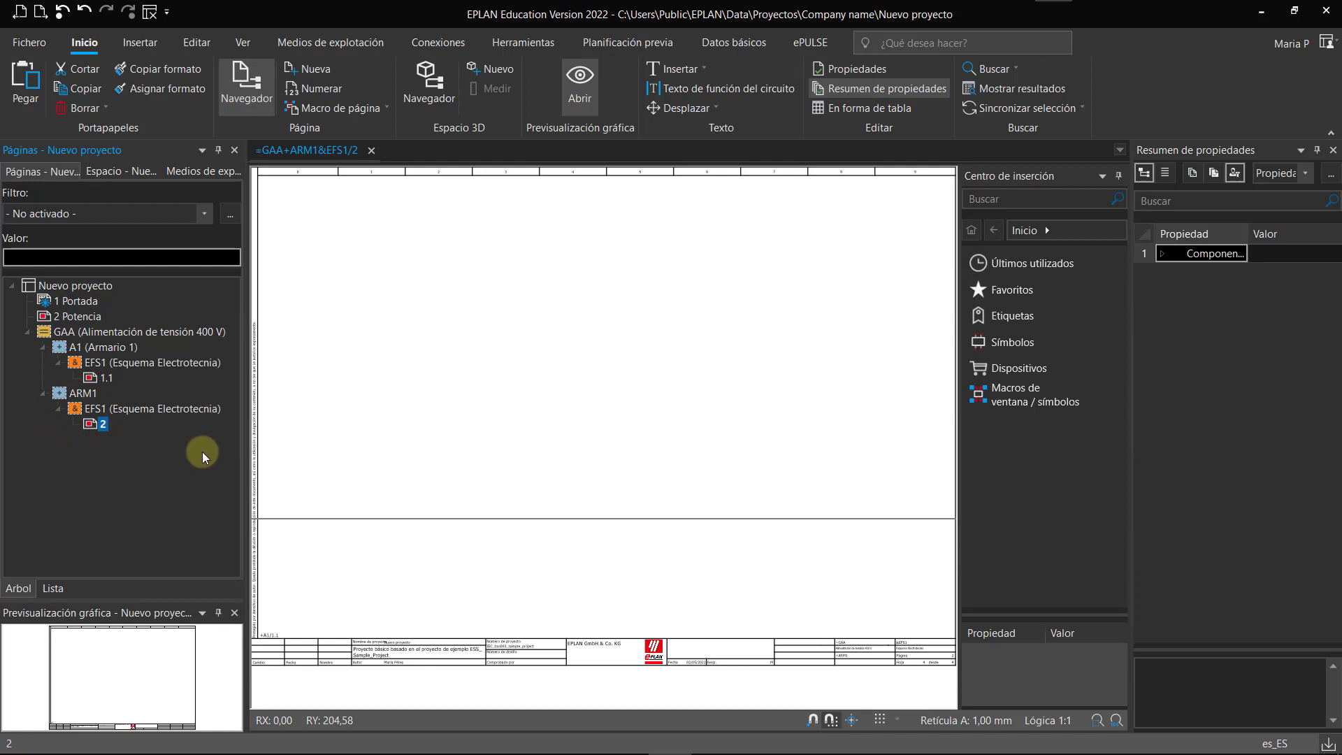
left_click(90, 287)
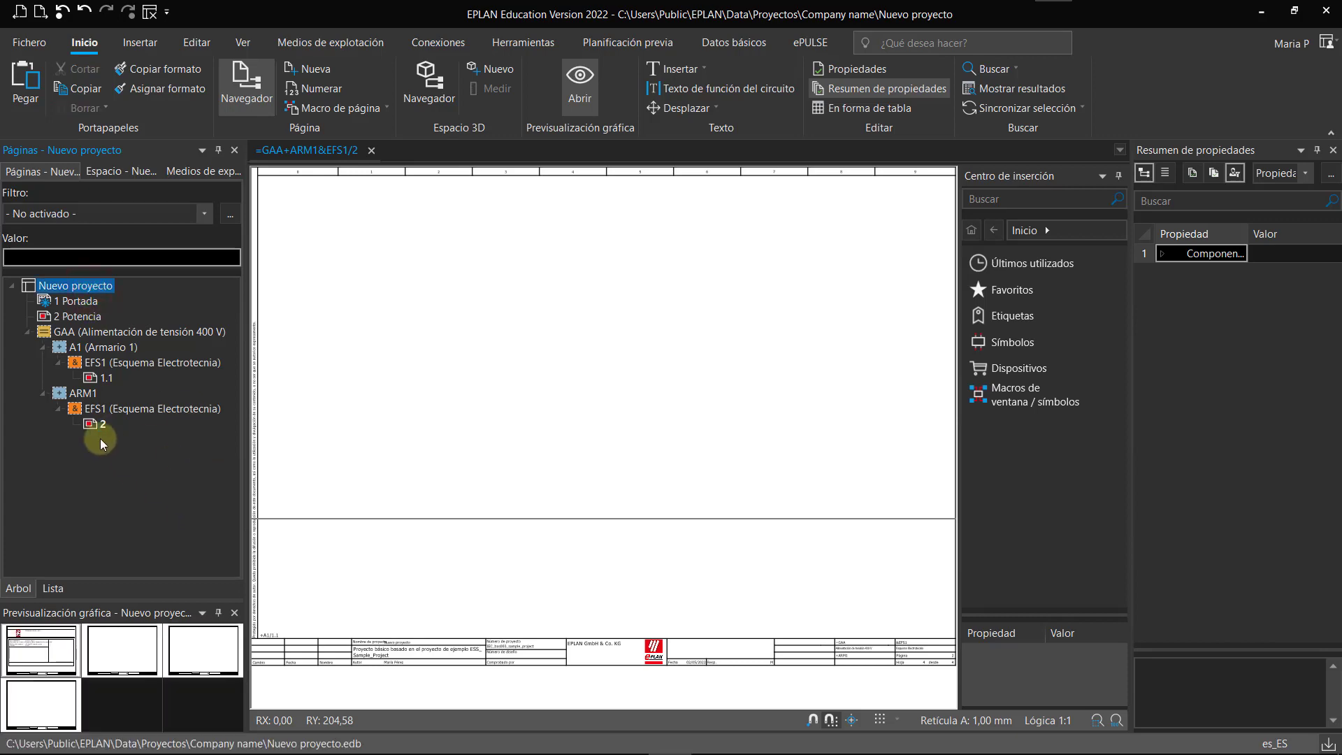
left_click(28, 43)
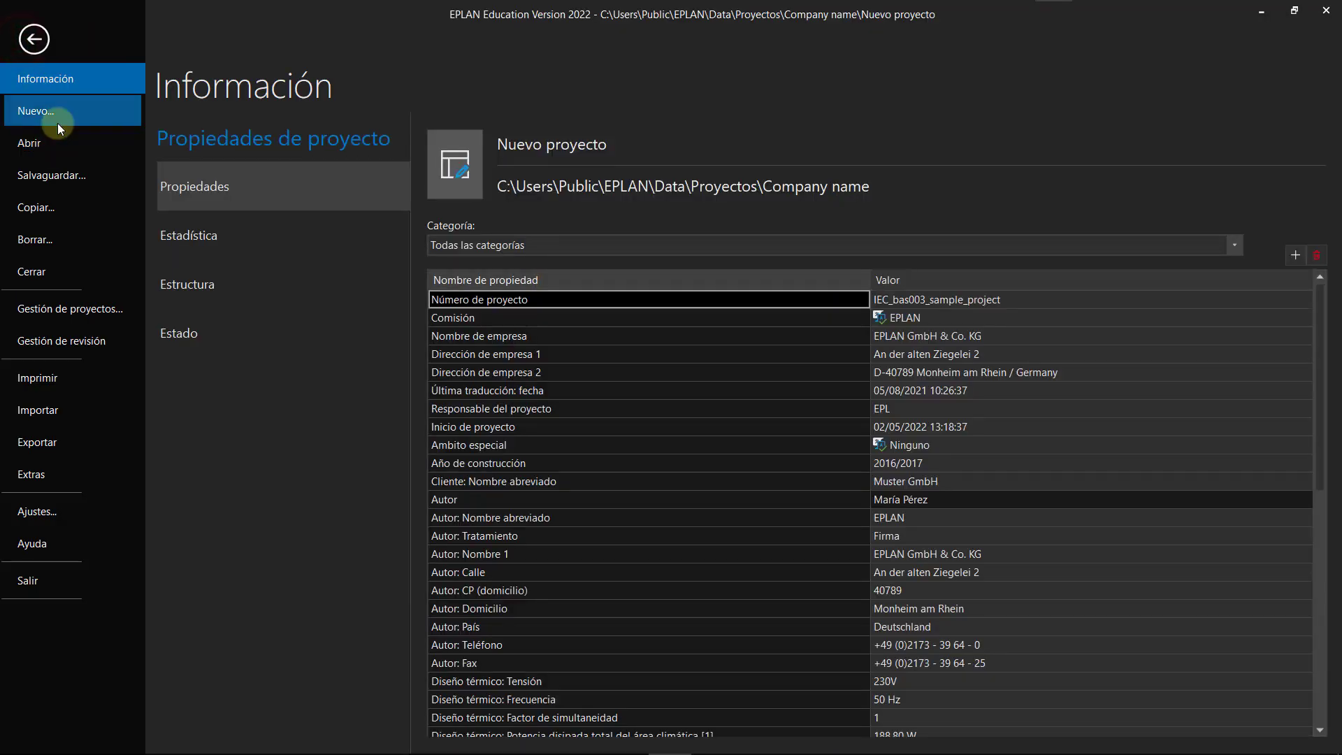
left_click(35, 33)
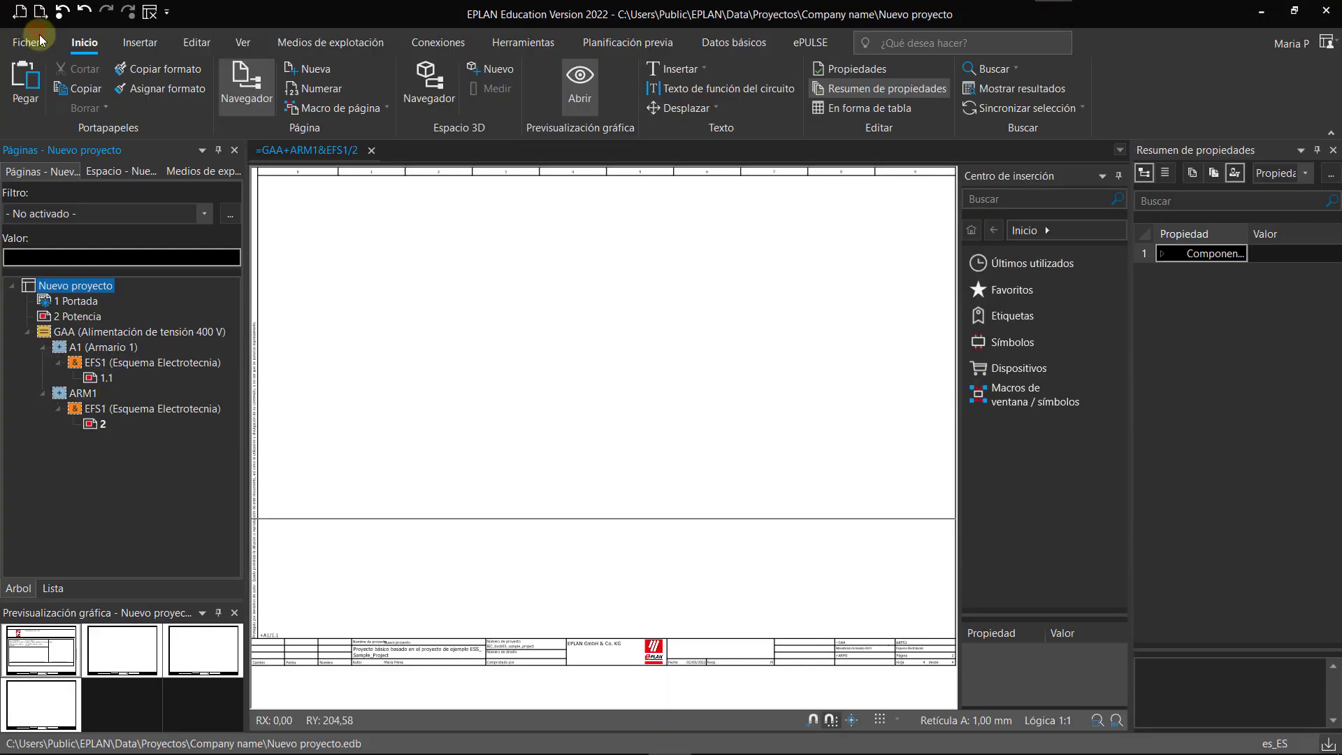
left_click(100, 428)
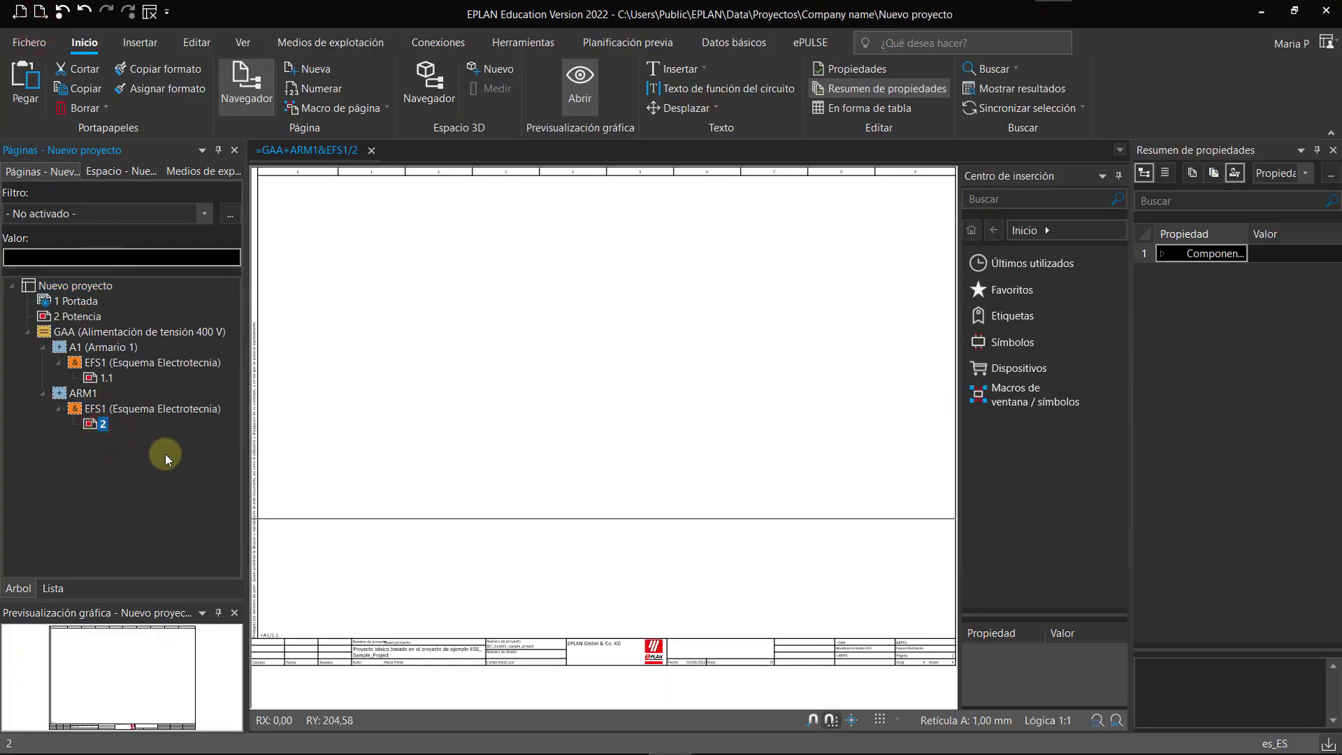